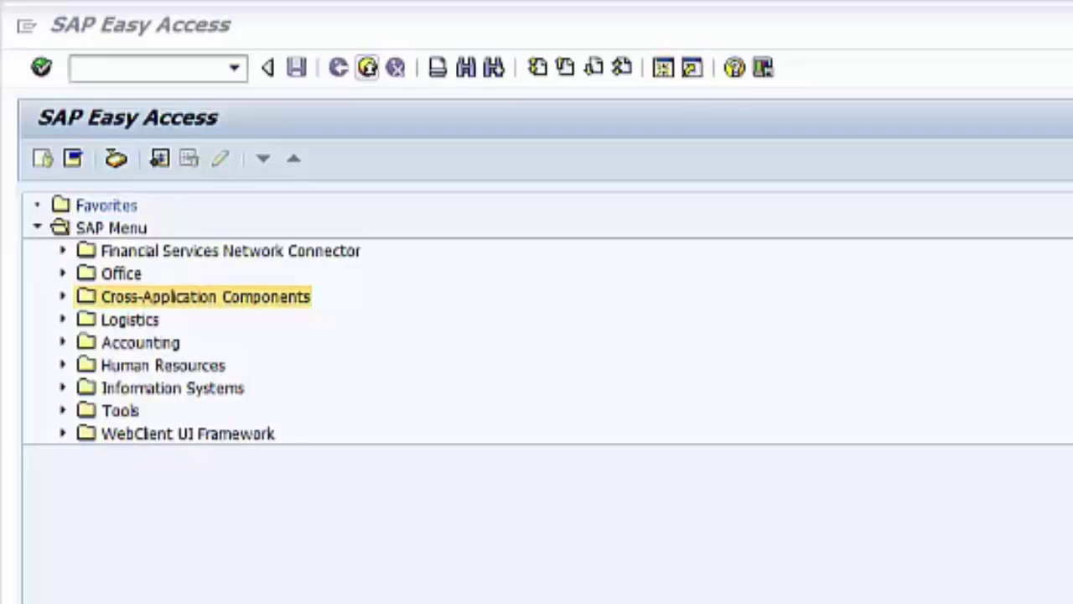
Run transaction SPRO and display the SAP Reference IMG
click(96, 67)
text(spr)
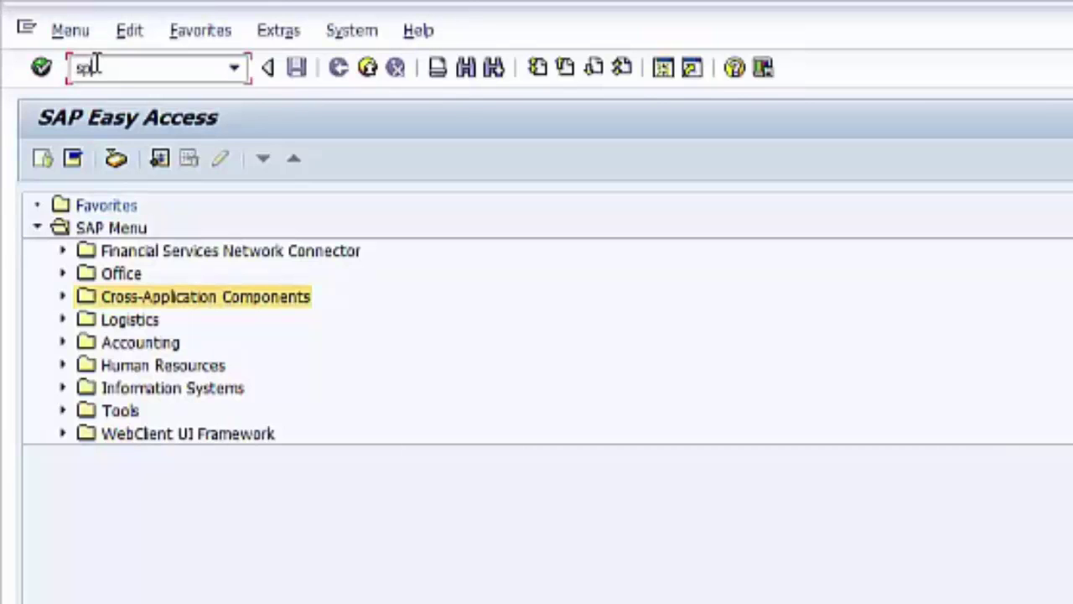
text(o)
key(Return)
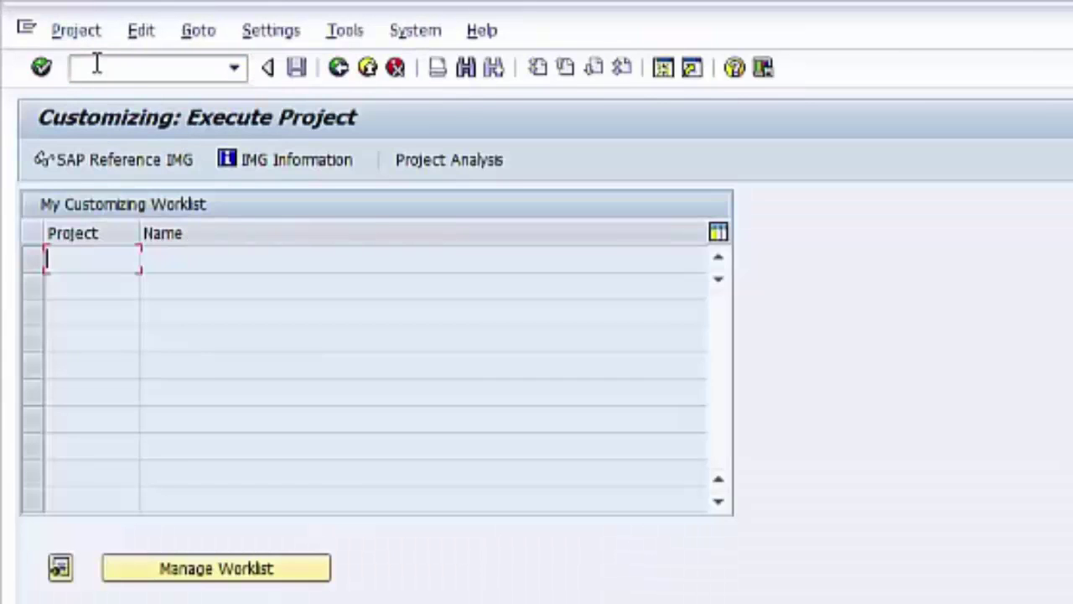
click(147, 167)
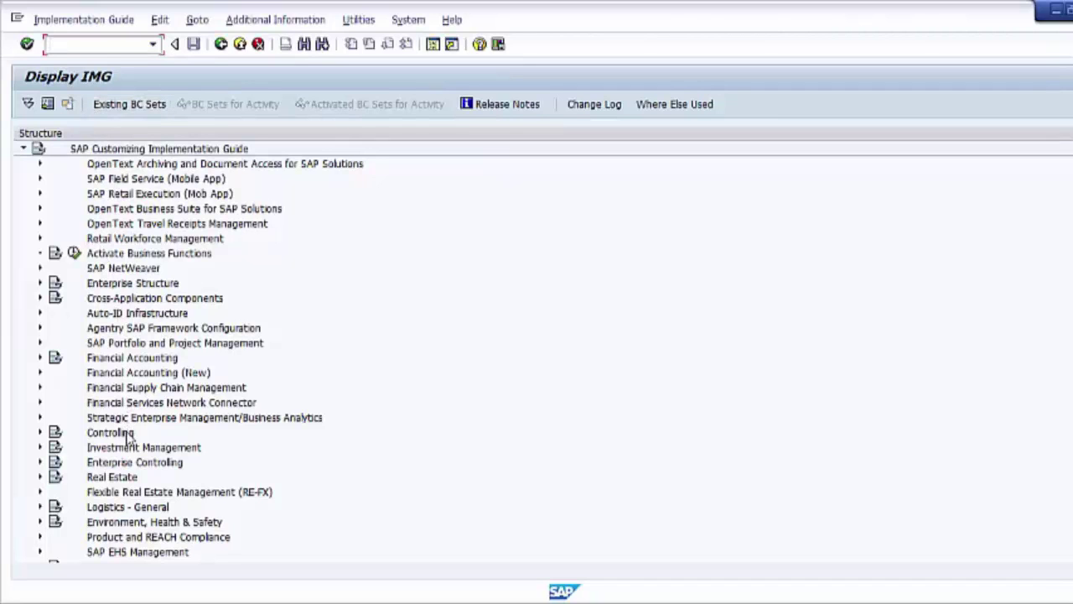
Expand the Sales and Distribution node and its Sales subnode in the implementation guide
scroll(124, 459, down, 1)
scroll(124, 462, down, 1)
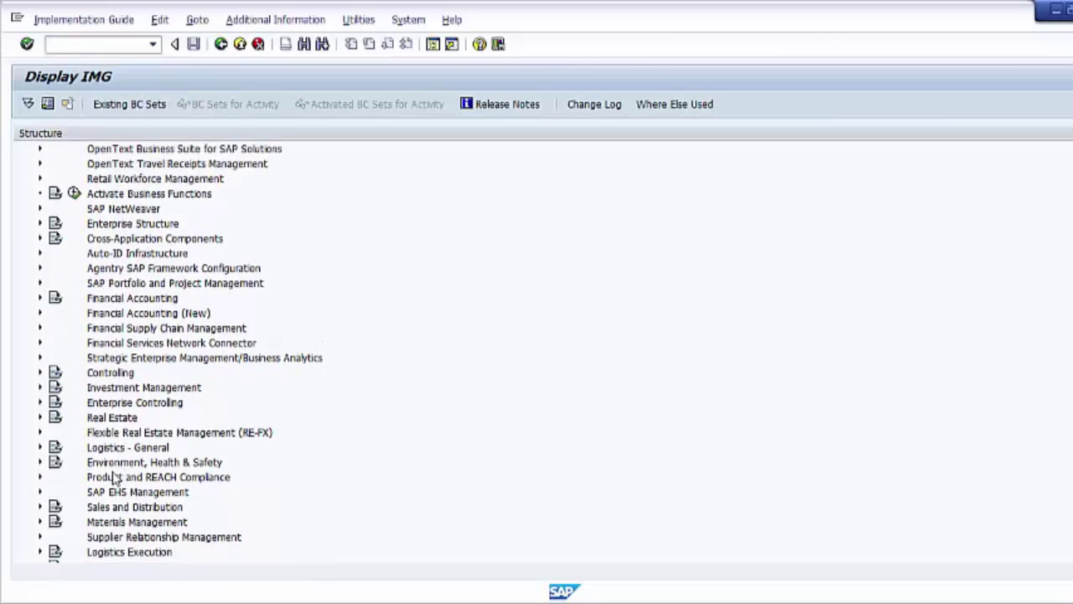
click(111, 507)
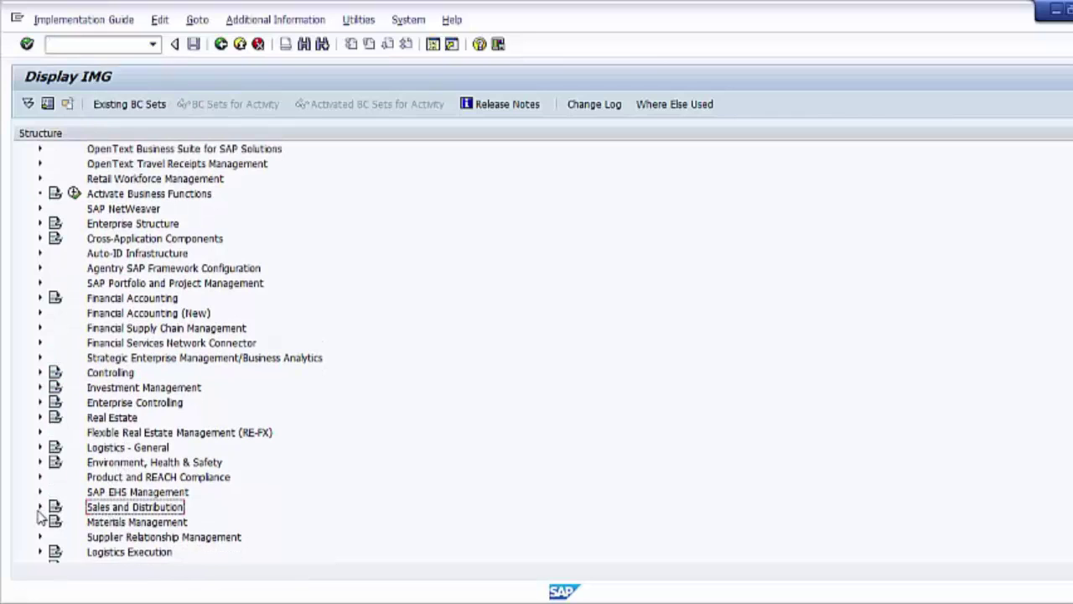
click(40, 508)
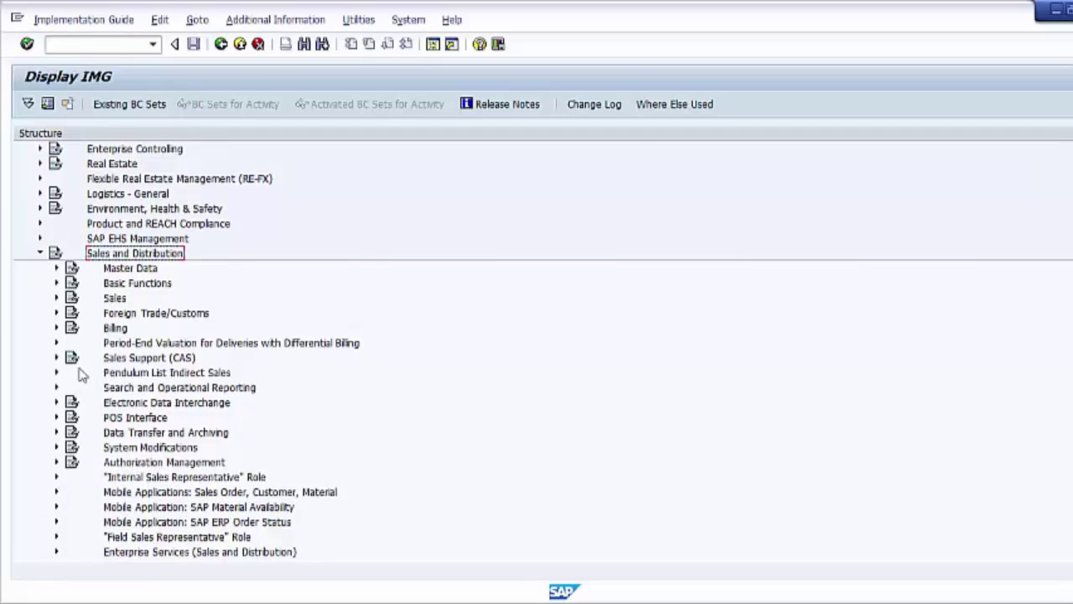
click(121, 288)
click(98, 300)
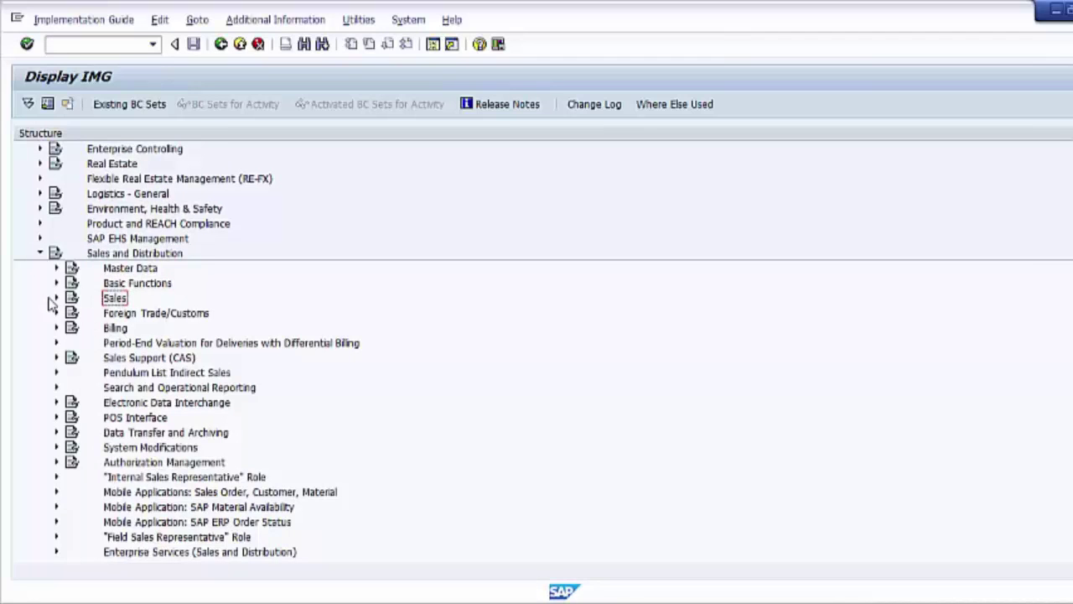
click(56, 300)
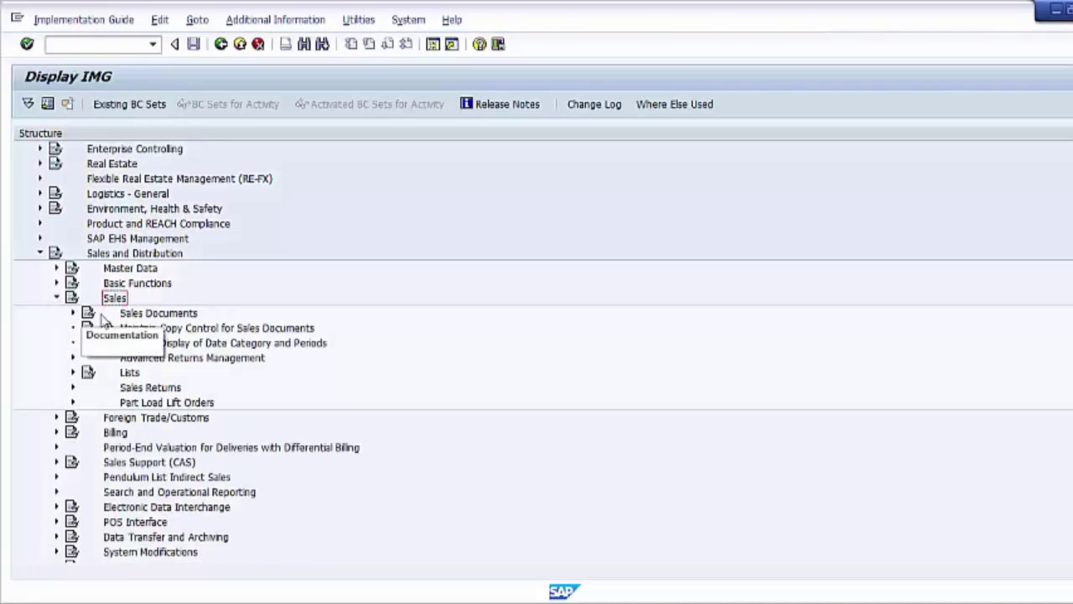
Expand Sales Documents and Sales Document Header, and execute the Define Sales Document Types activity
click(92, 315)
click(73, 314)
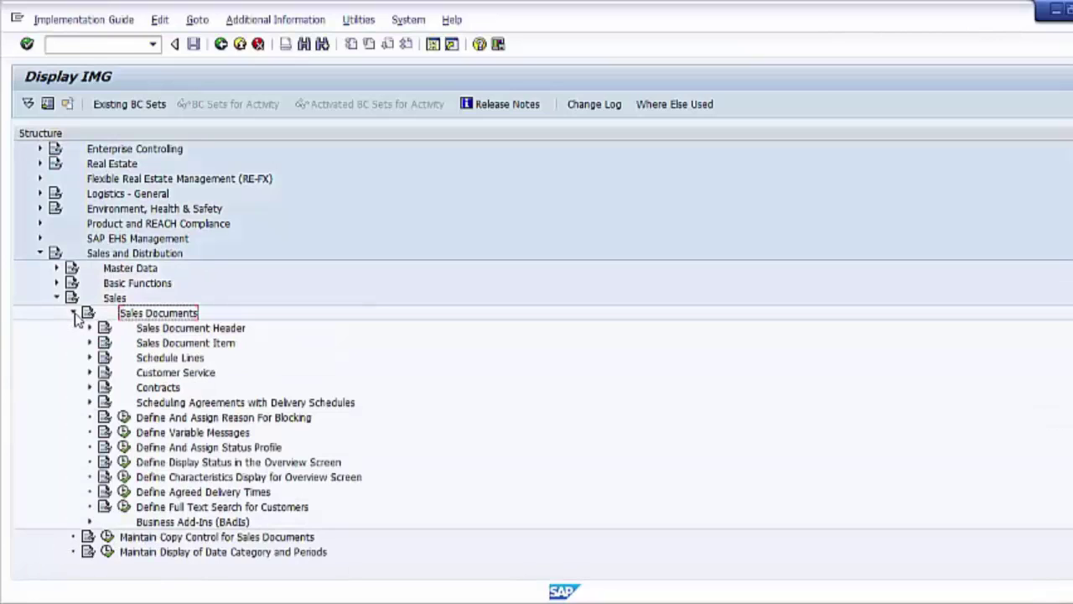
click(145, 330)
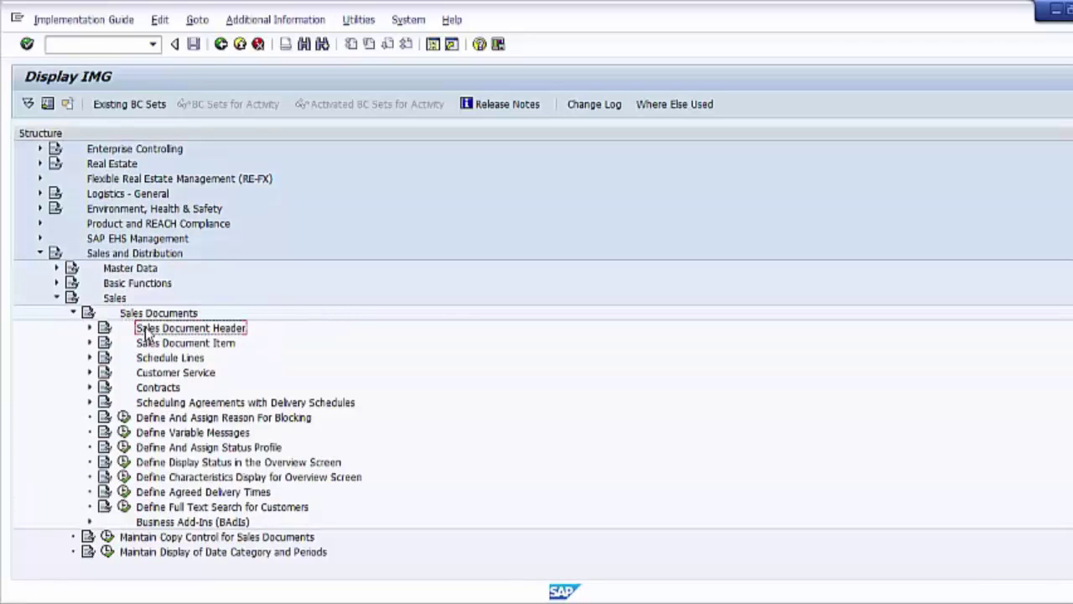
click(90, 329)
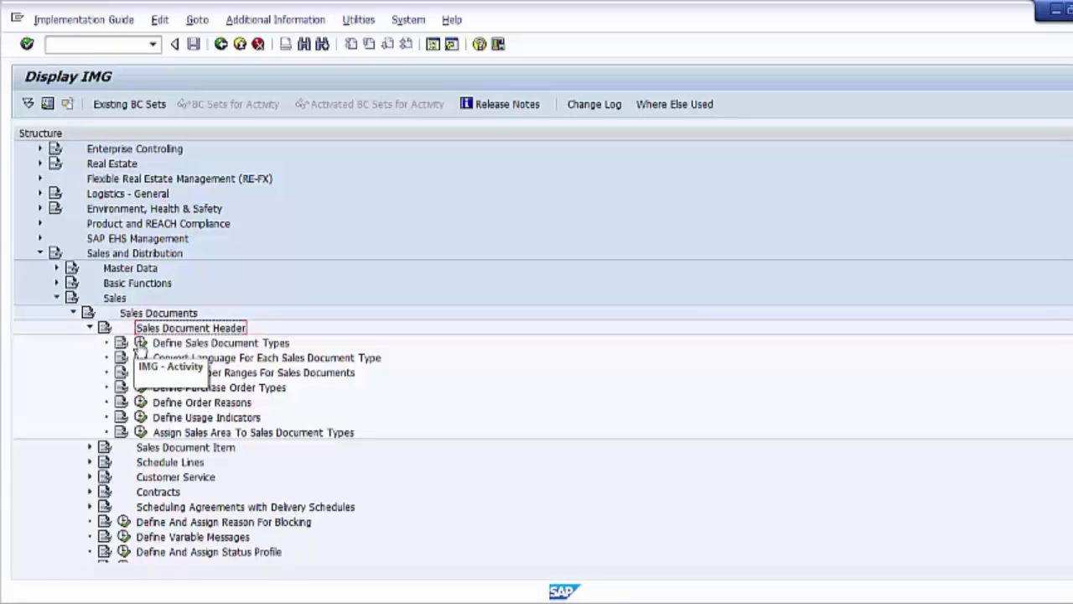
click(141, 343)
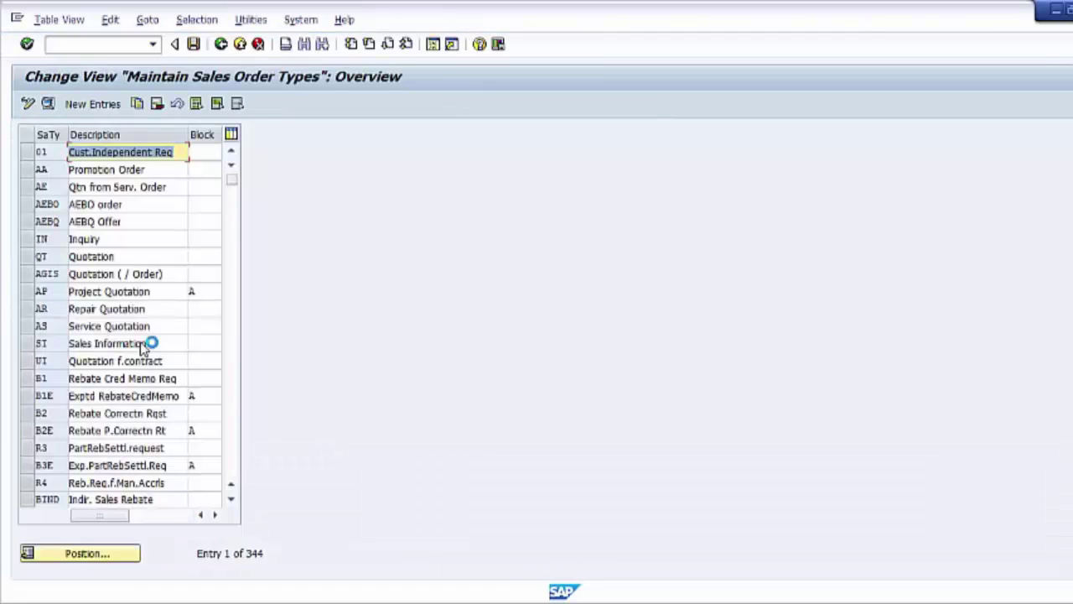
Position the list of sales order types at sales document type OR
click(59, 308)
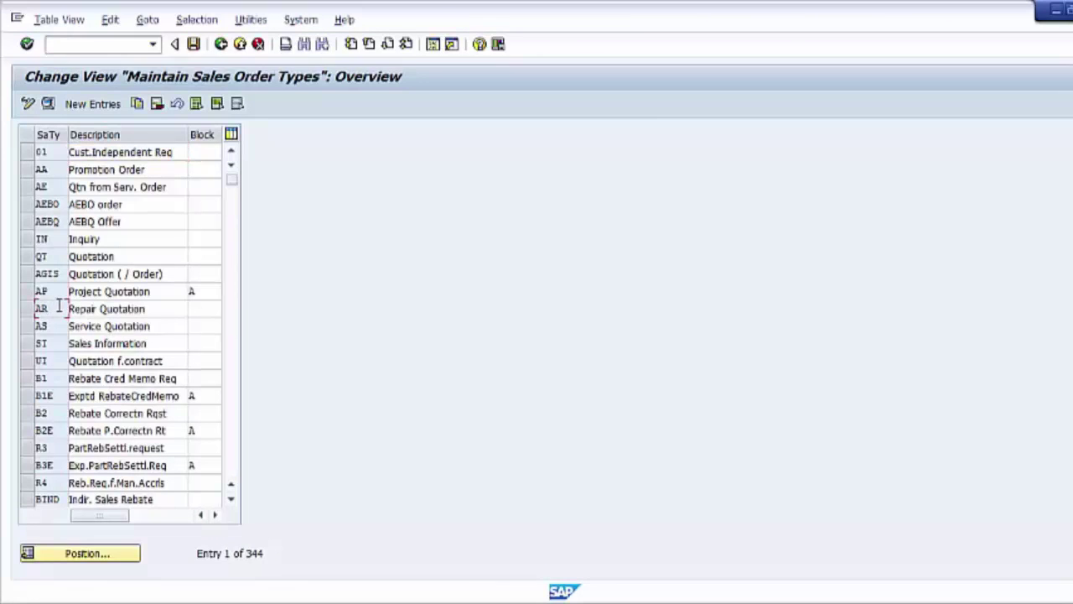
scroll(59, 307, down, 4)
scroll(57, 307, down, 8)
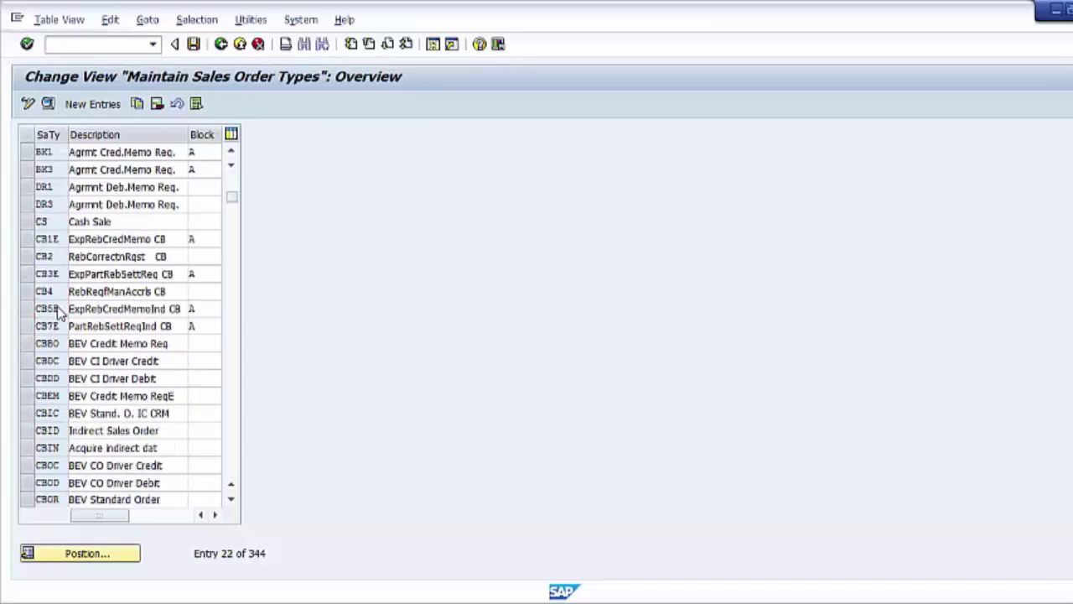
scroll(57, 309, down, 6)
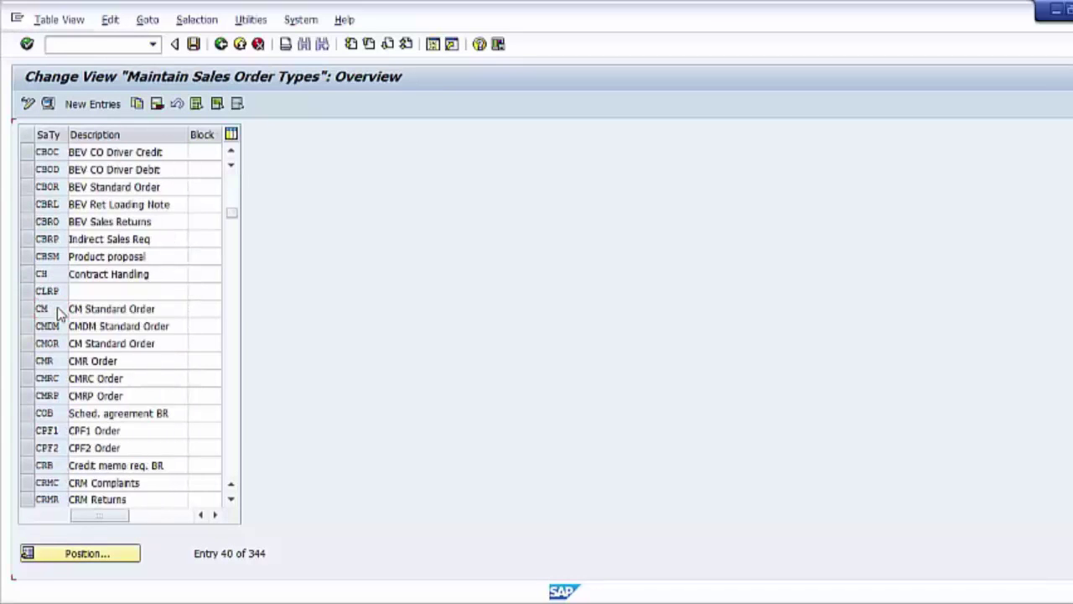
scroll(58, 308, down, 2)
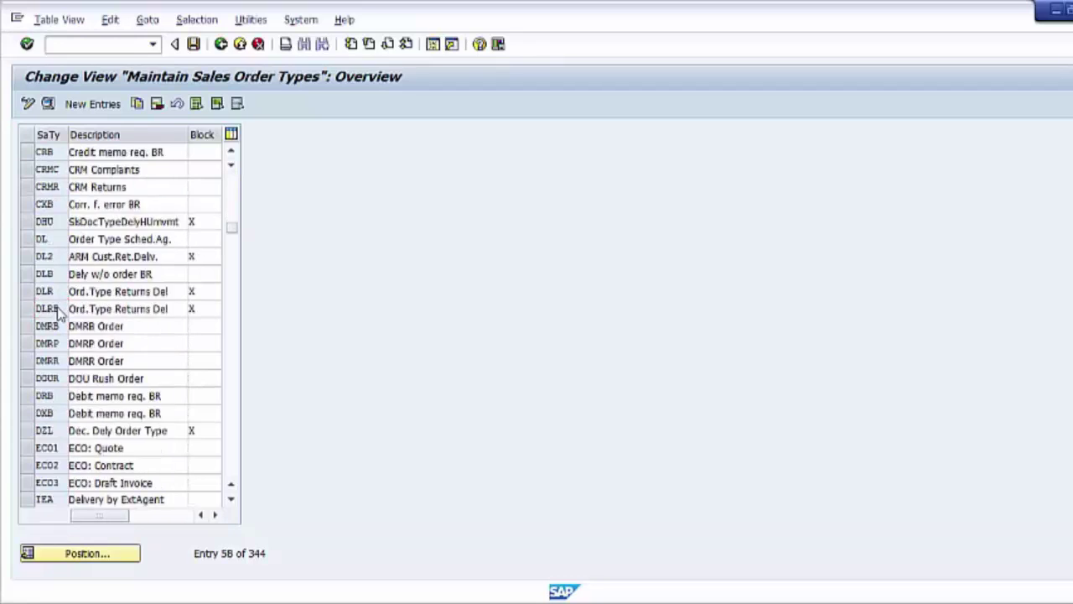
click(93, 562)
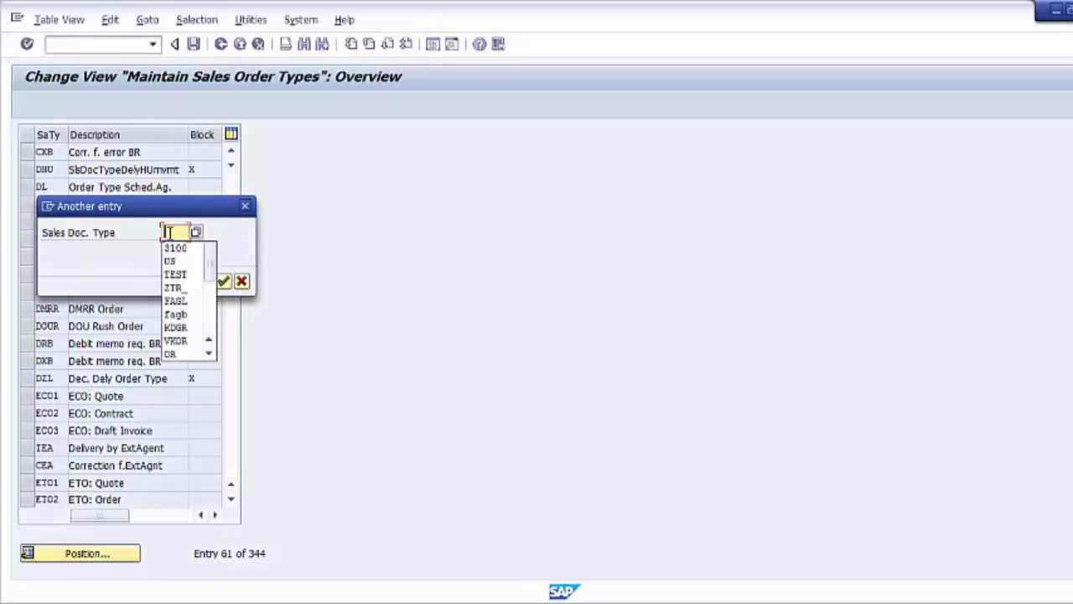
text(OR)
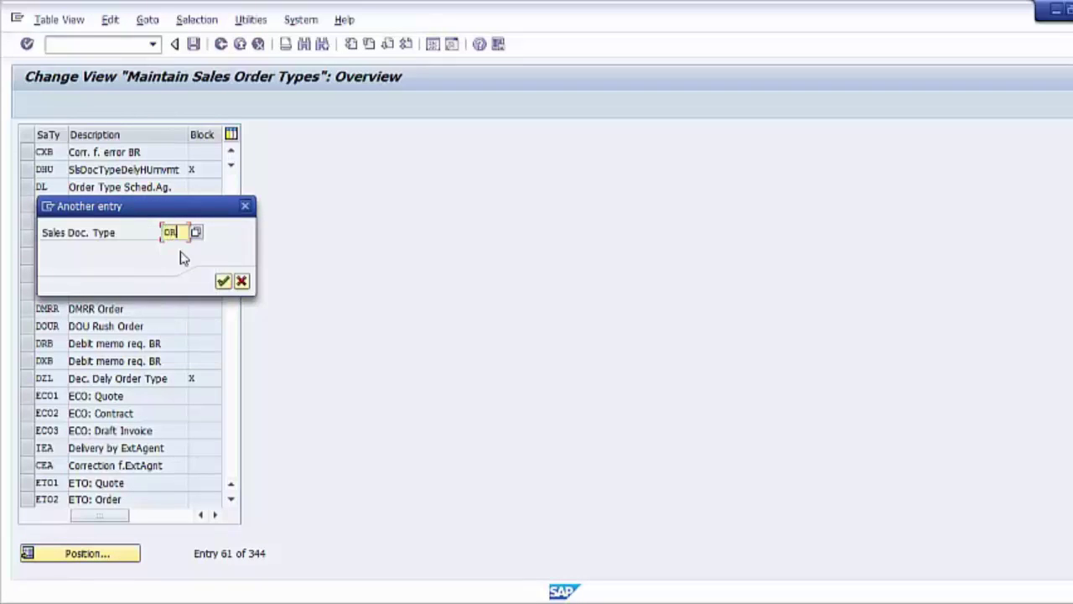
click(223, 283)
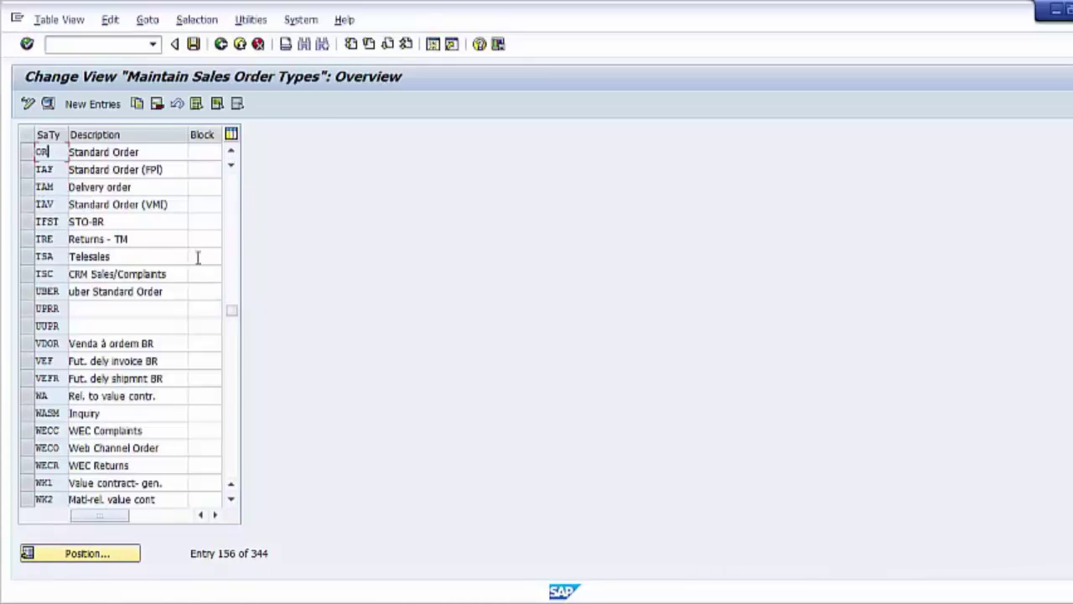
Copy the standard order type OR and enter ZORI as the new sales document type
click(27, 152)
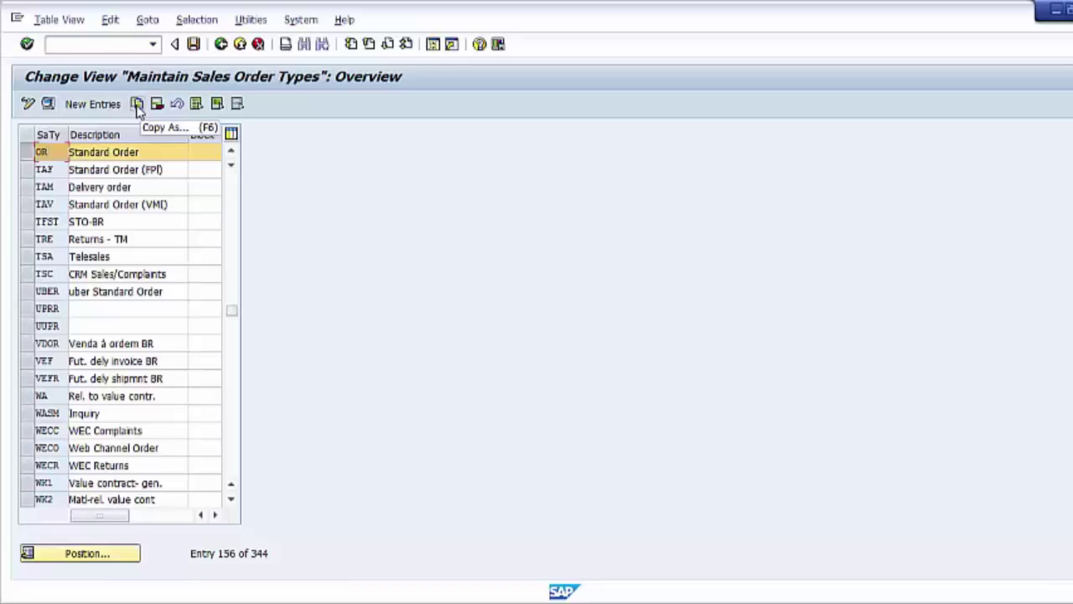
click(137, 110)
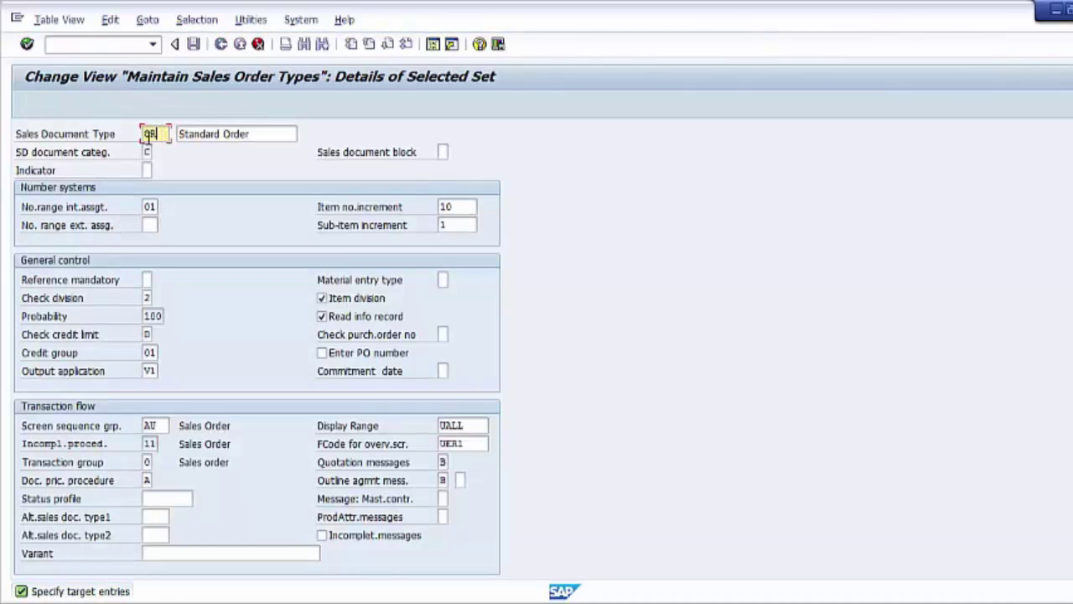
text(ZO)
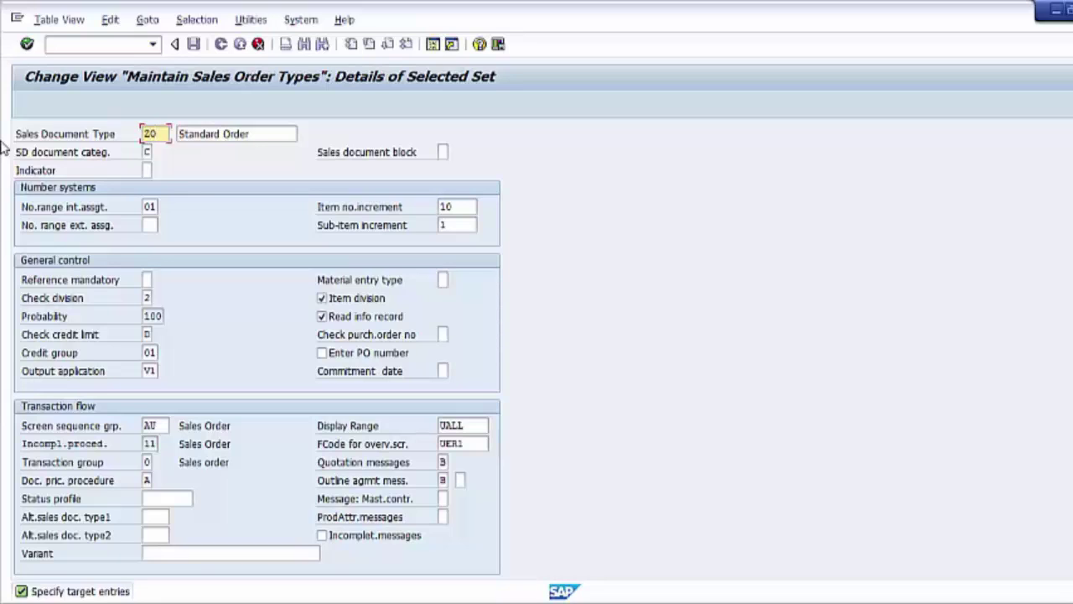
text(RI)
click(272, 136)
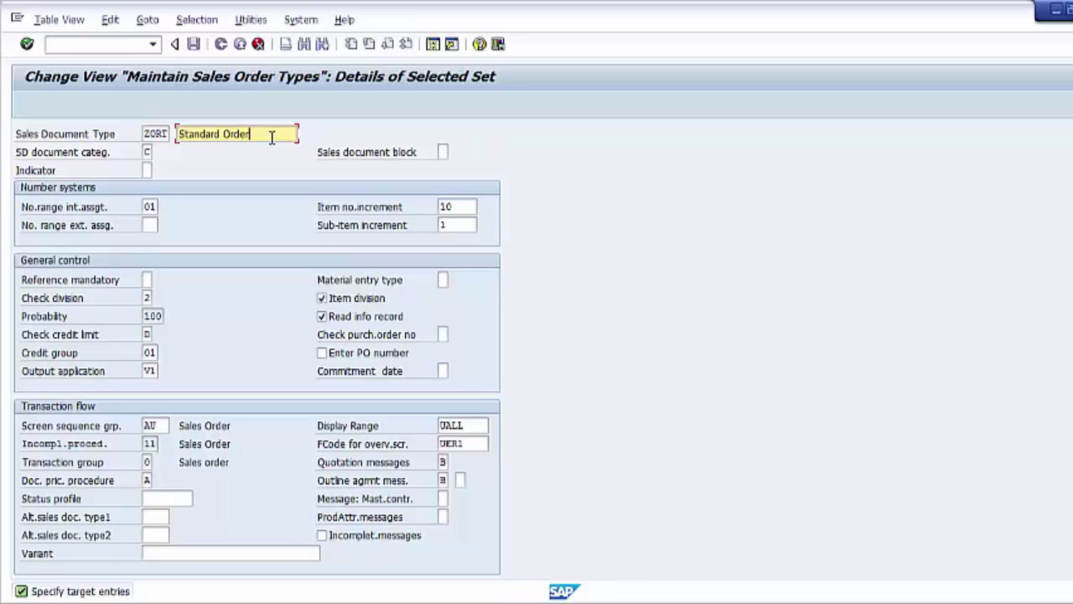
click(145, 133)
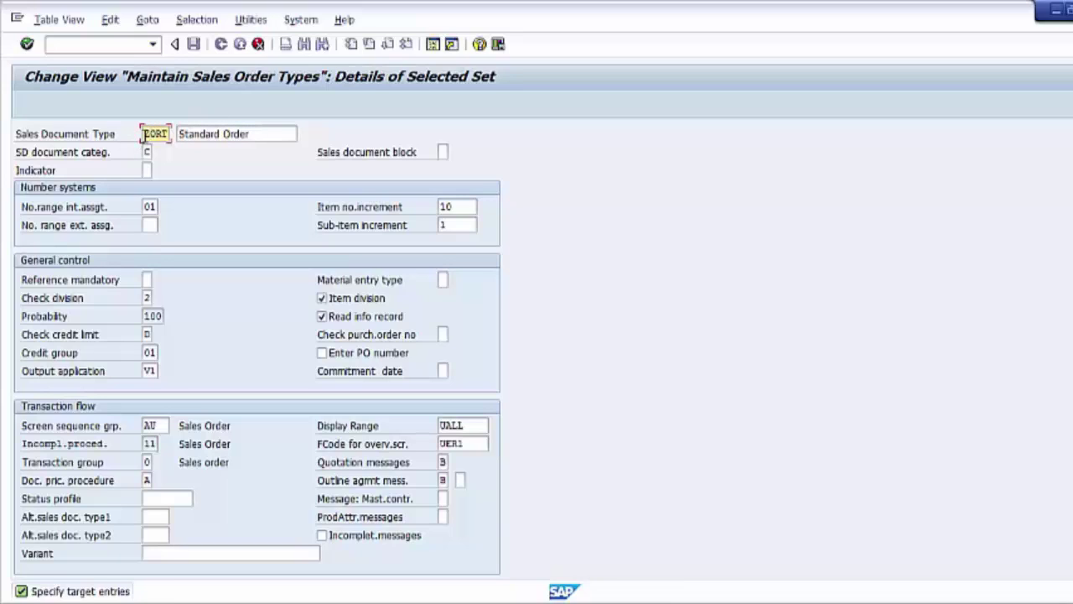
drag(145, 134, 172, 134)
key(Tab)
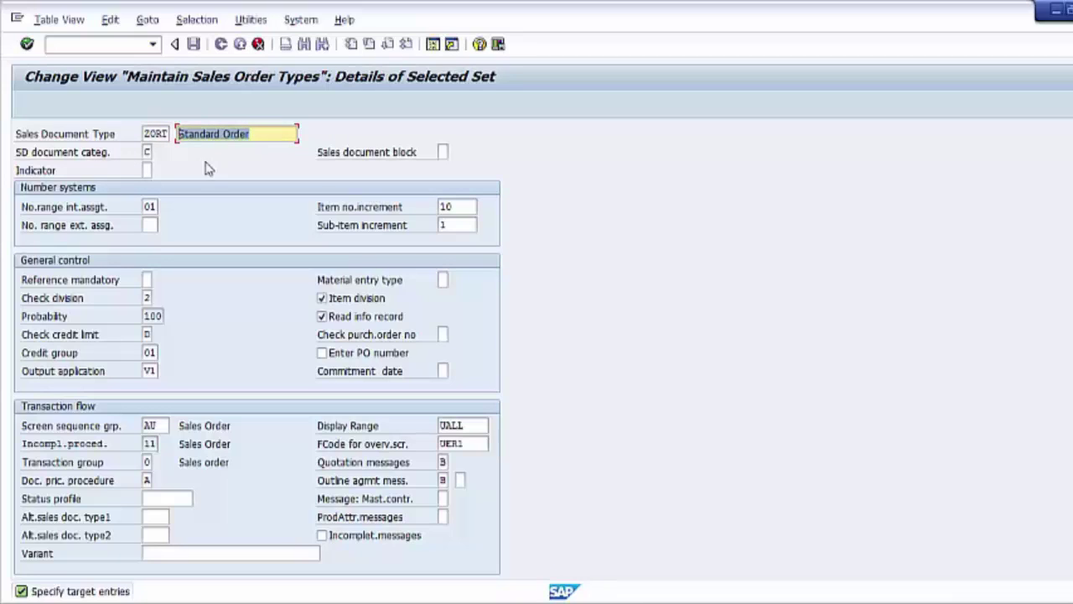
click(146, 134)
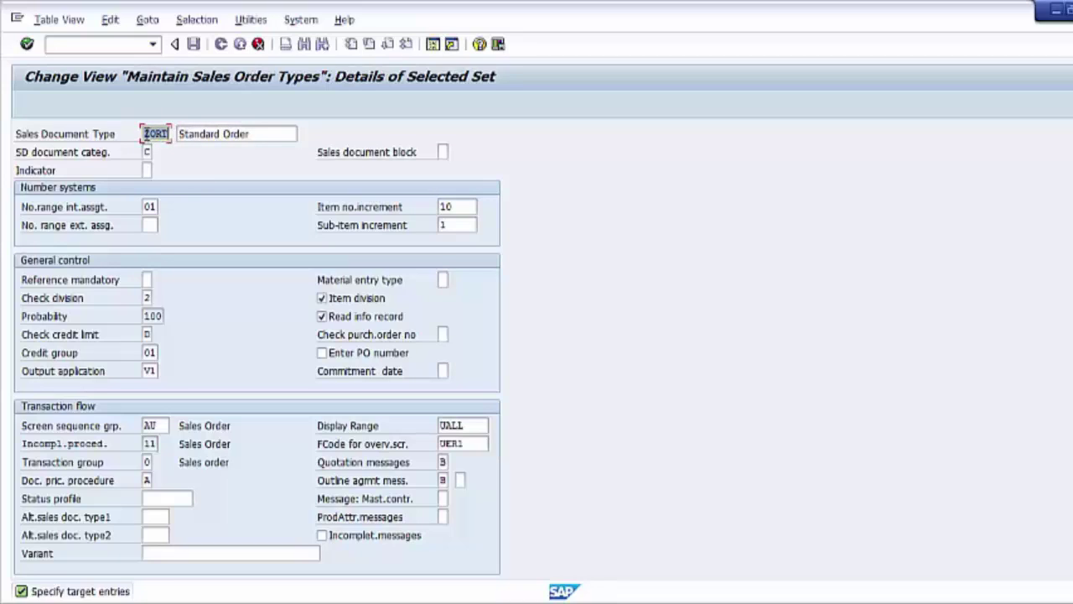
click(265, 134)
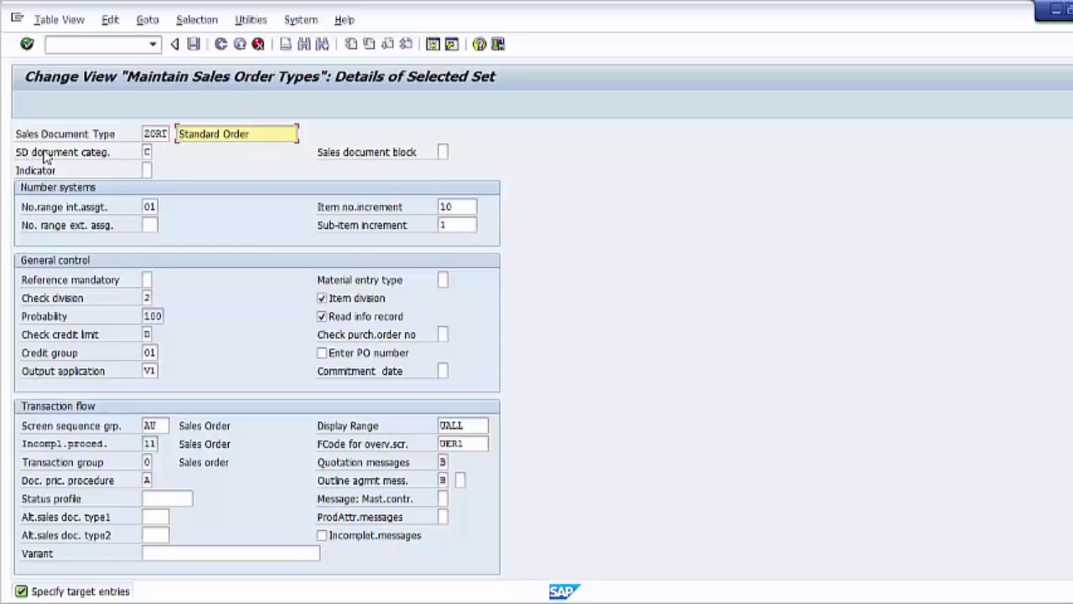
View the possible entries for the SD document category and close the list without choosing another one
click(147, 154)
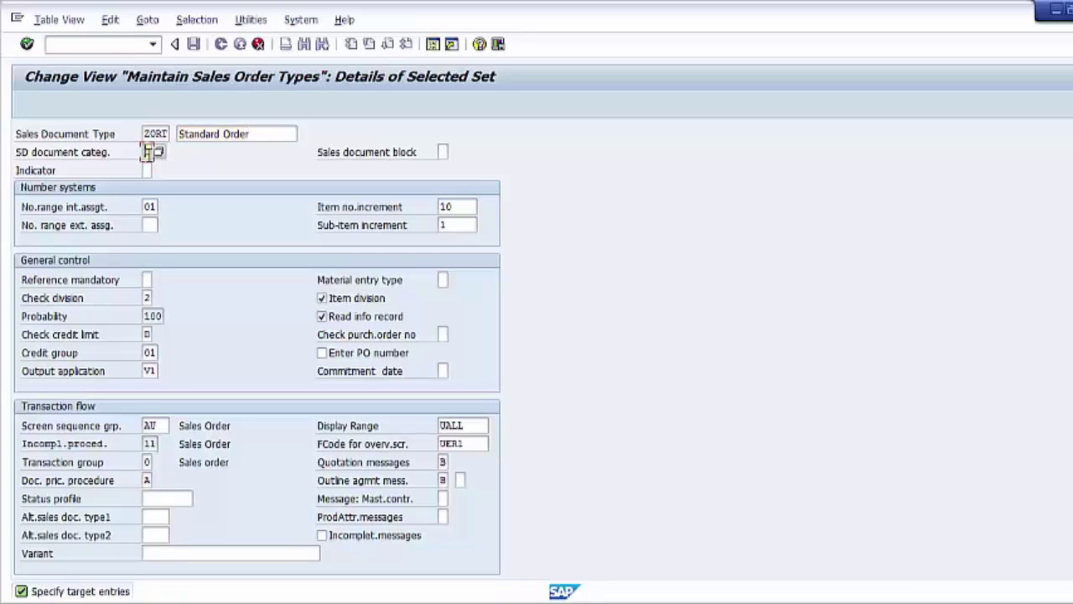
key(F4)
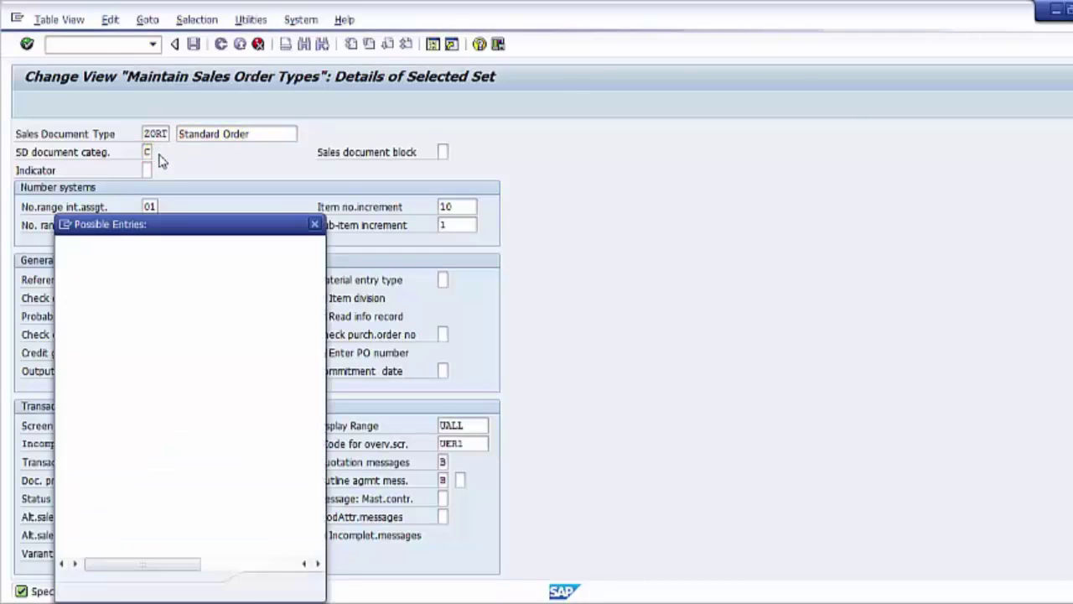
drag(188, 224, 322, 166)
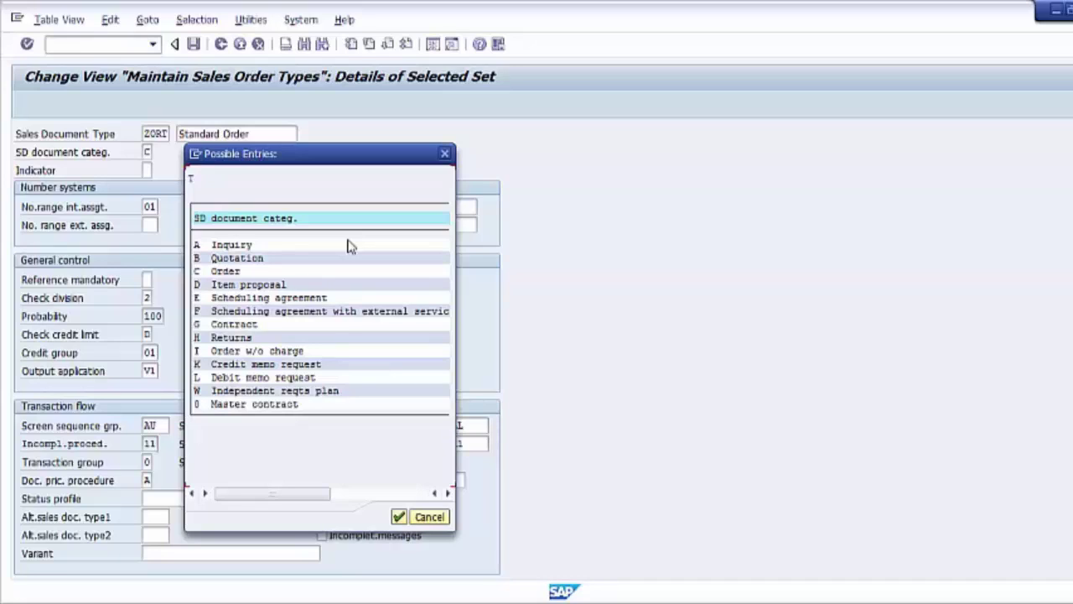
click(443, 154)
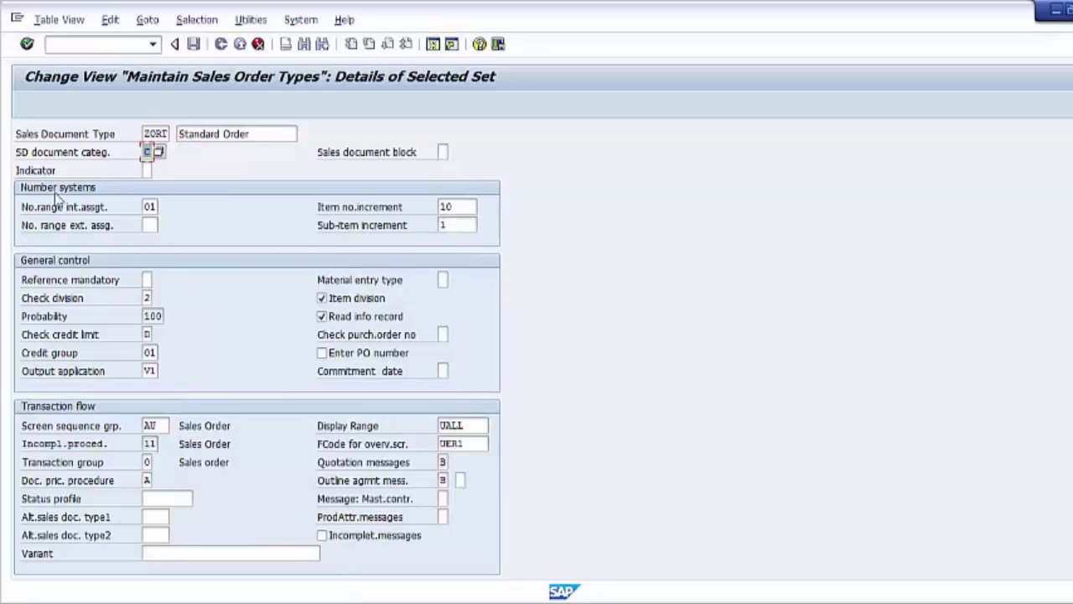
View the possible values for the sales document block, moving the list clear of the form fields
click(440, 151)
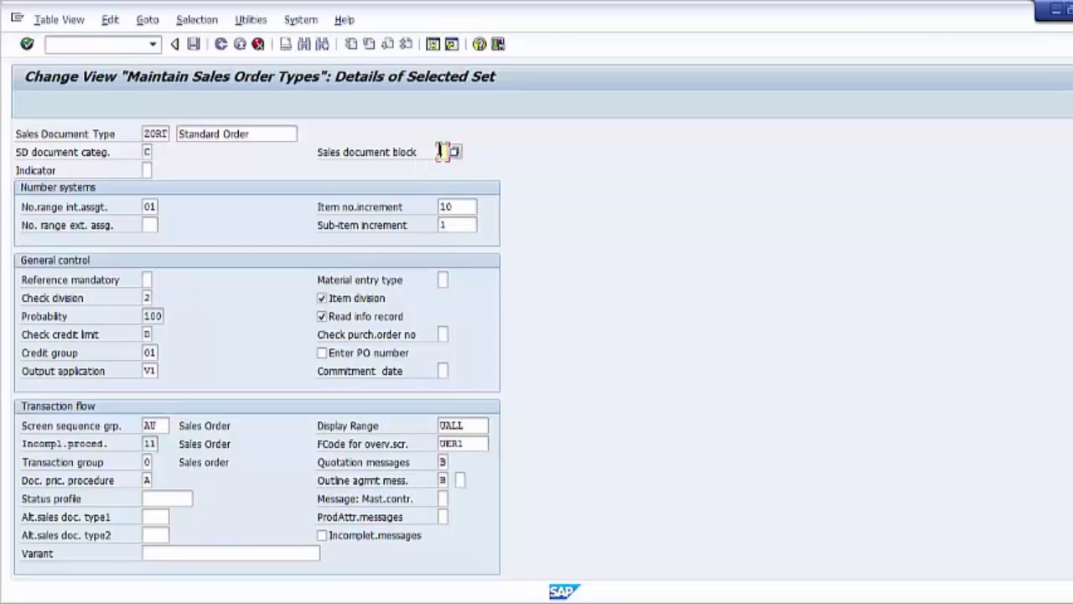
click(454, 153)
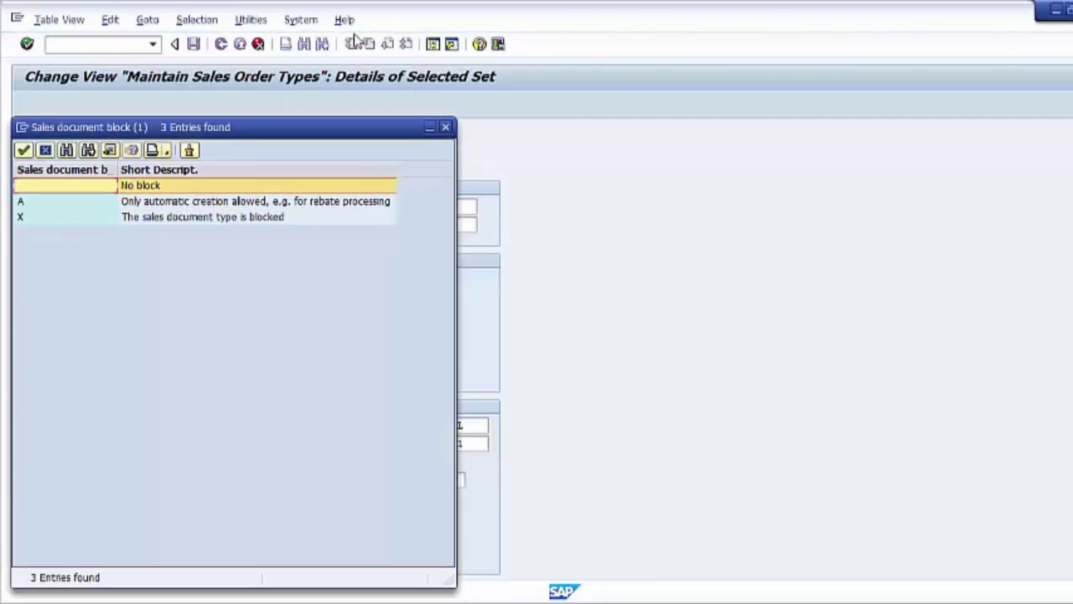
drag(337, 140, 623, 144)
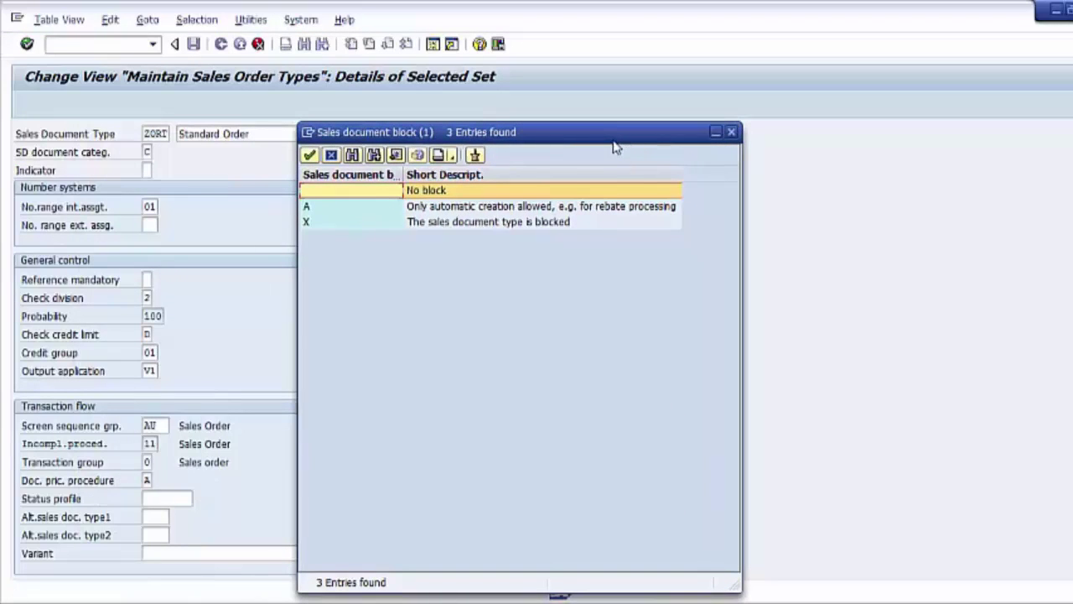
drag(616, 144, 700, 138)
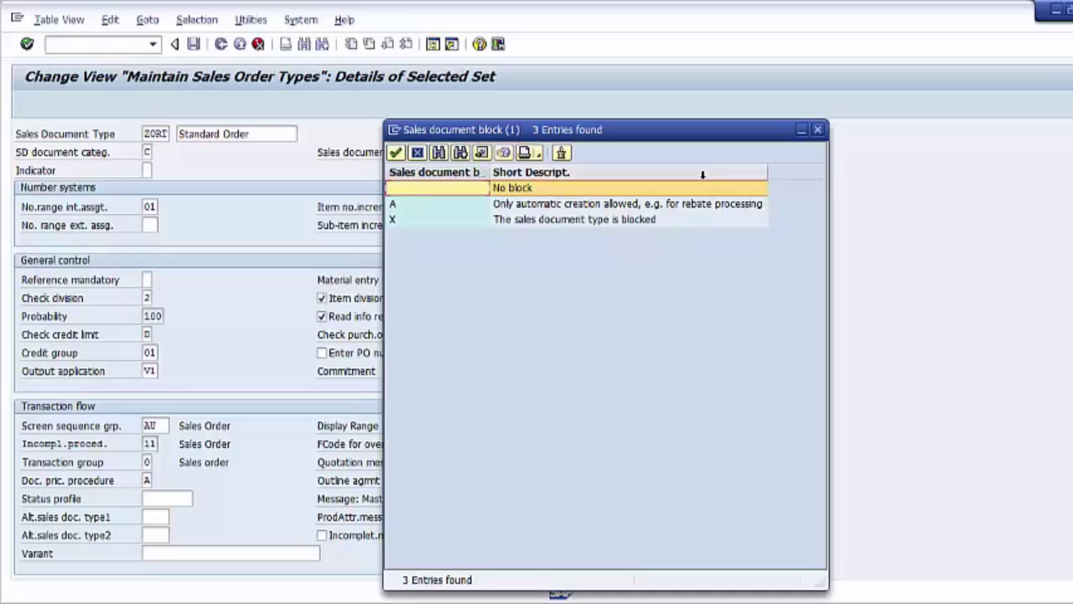
Examine sales document block entries X and A, and close the list without choosing one
click(610, 227)
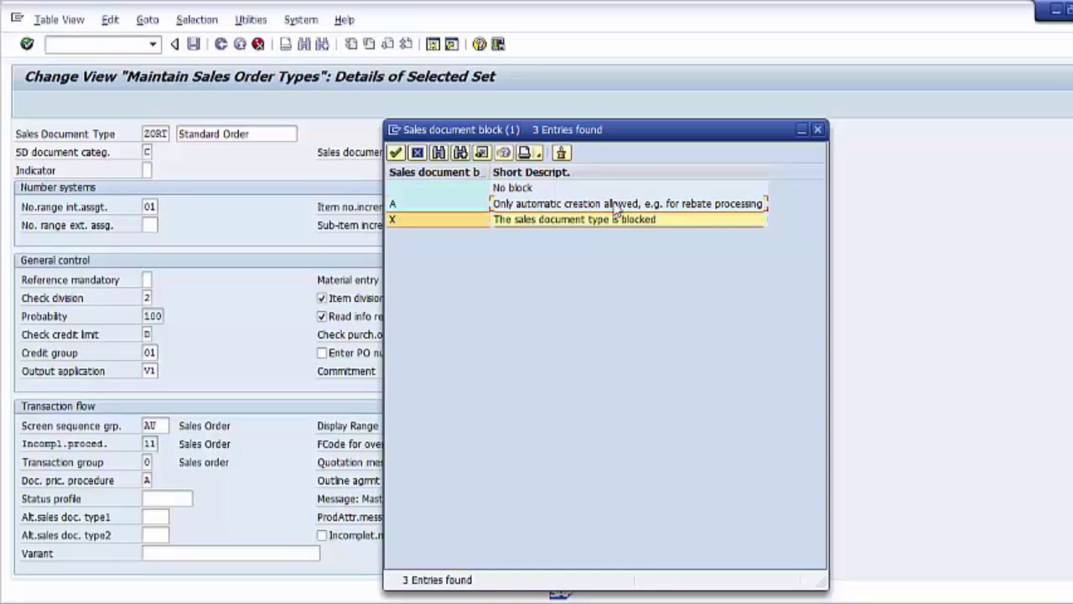
click(615, 206)
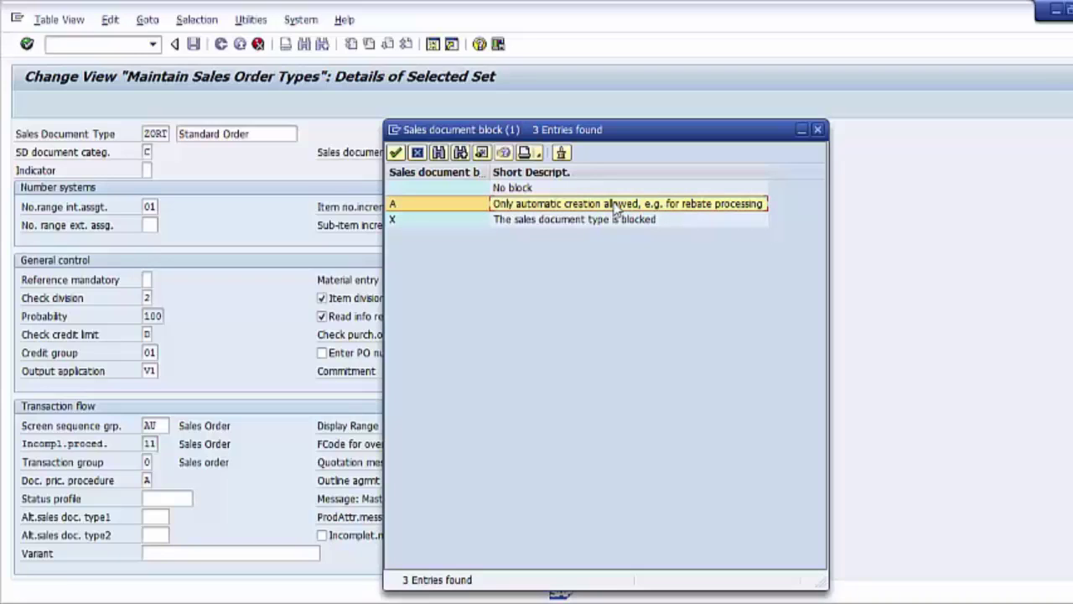
click(818, 130)
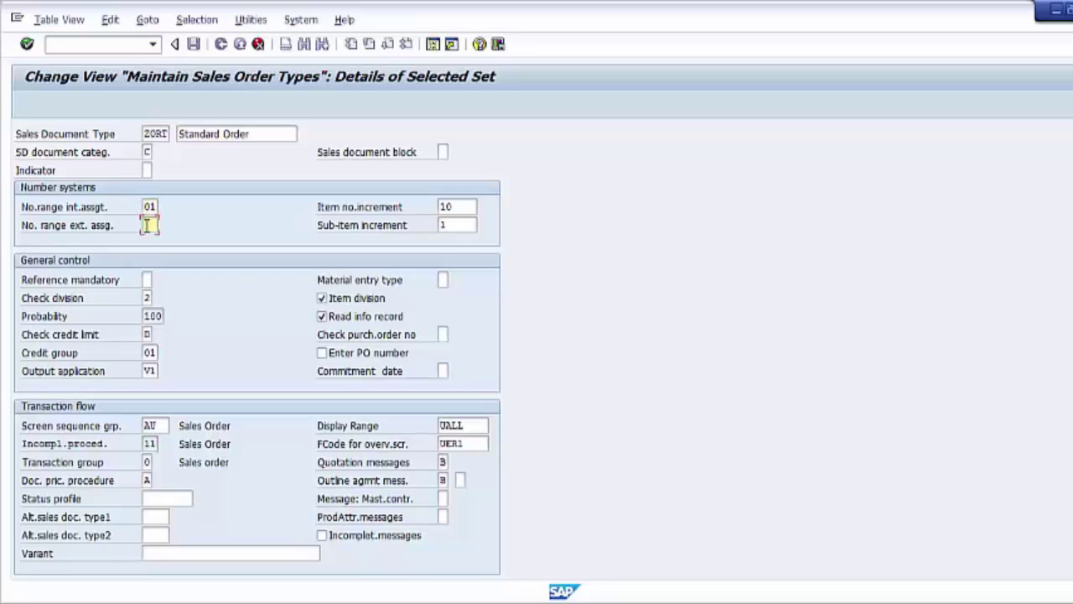
Review the external number range, item number increment and sub-item increment fields under the number systems
click(148, 225)
click(468, 206)
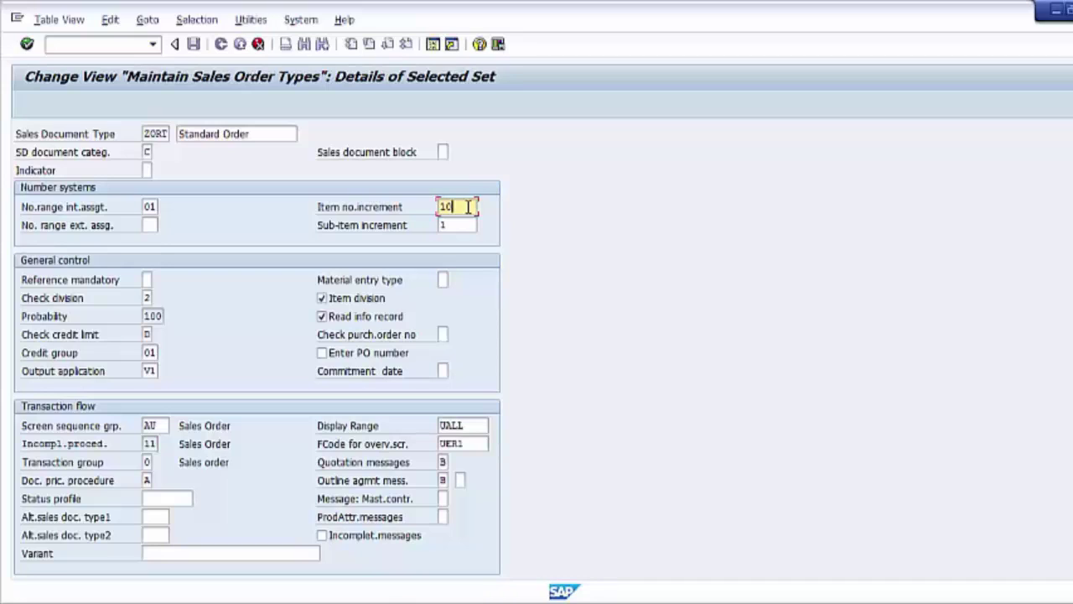
click(458, 224)
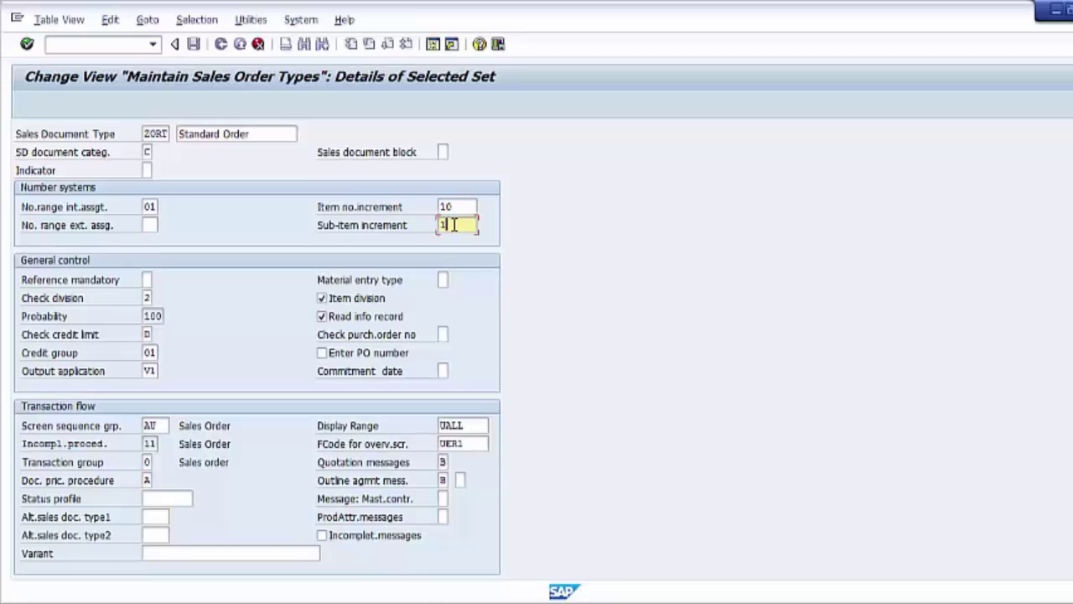
drag(462, 224, 421, 229)
View the possible entries for mandatory reference, going through A, B, C, E, G and M, and close the list without choosing one
click(147, 280)
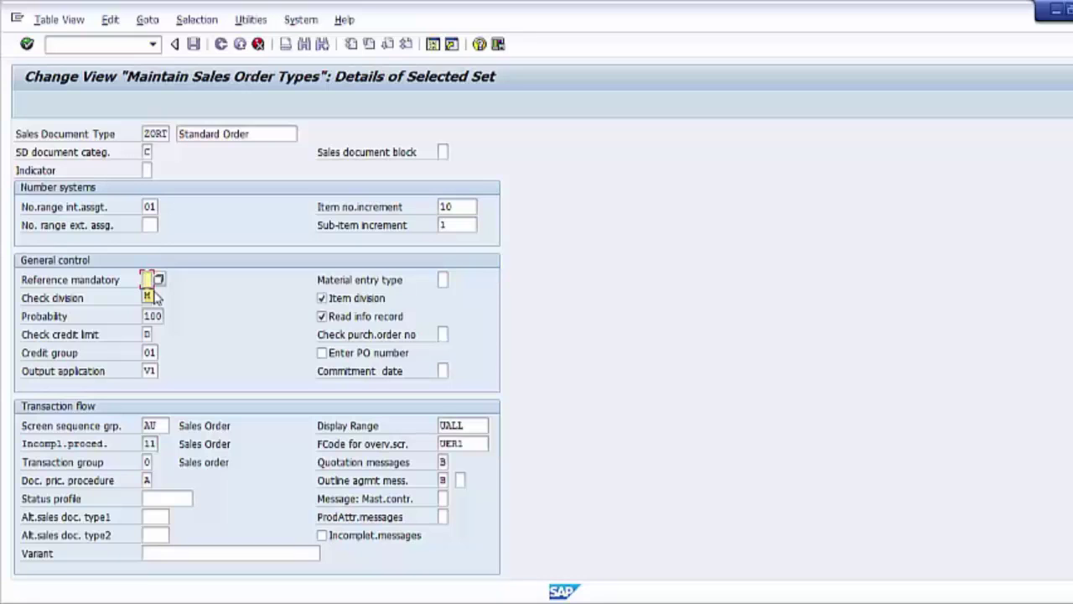
click(159, 280)
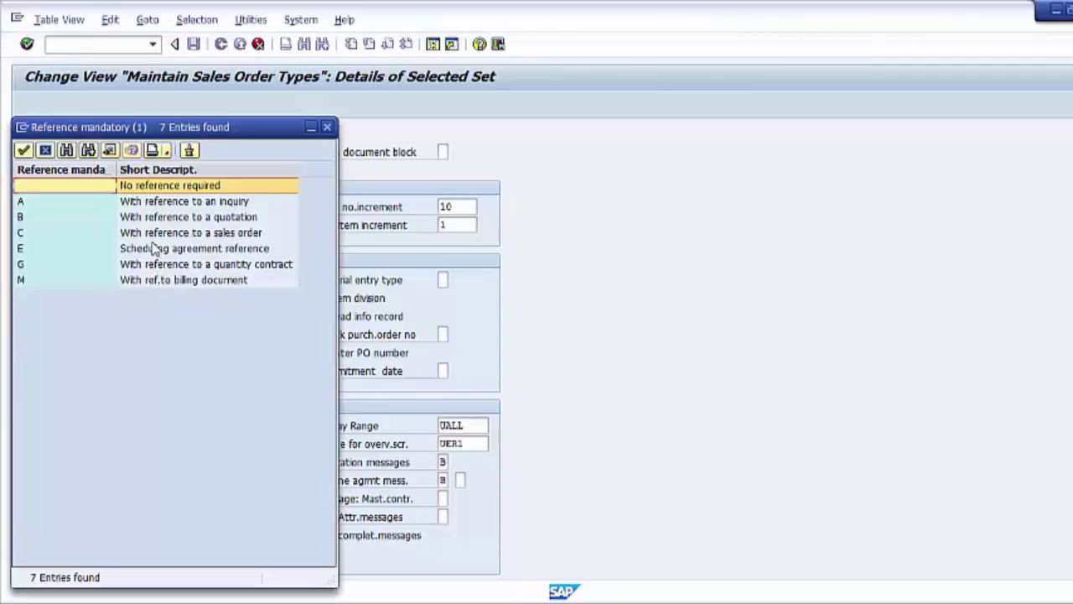
click(156, 218)
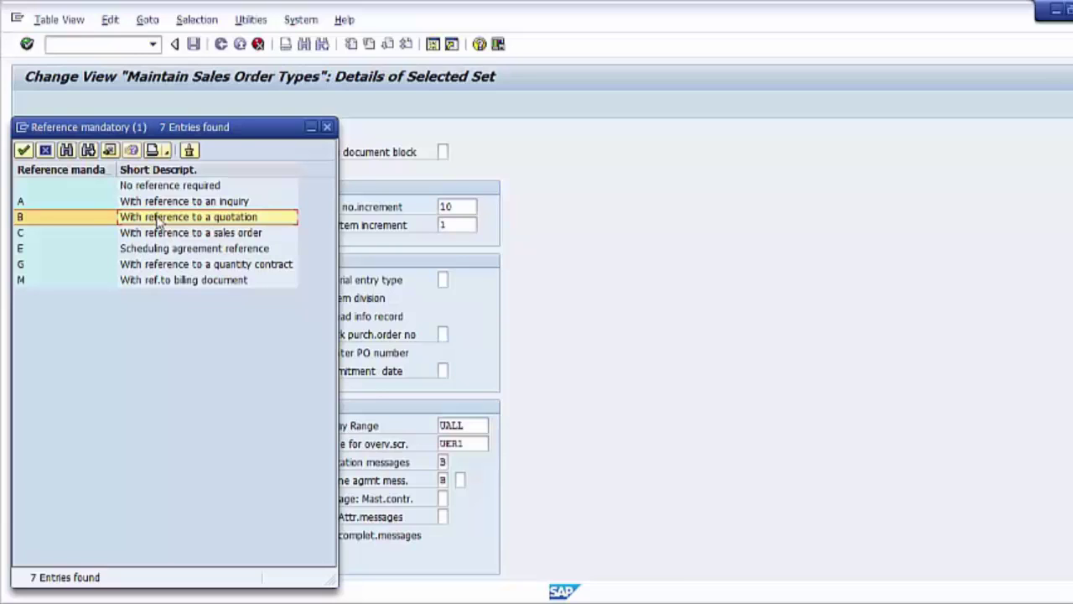
click(177, 204)
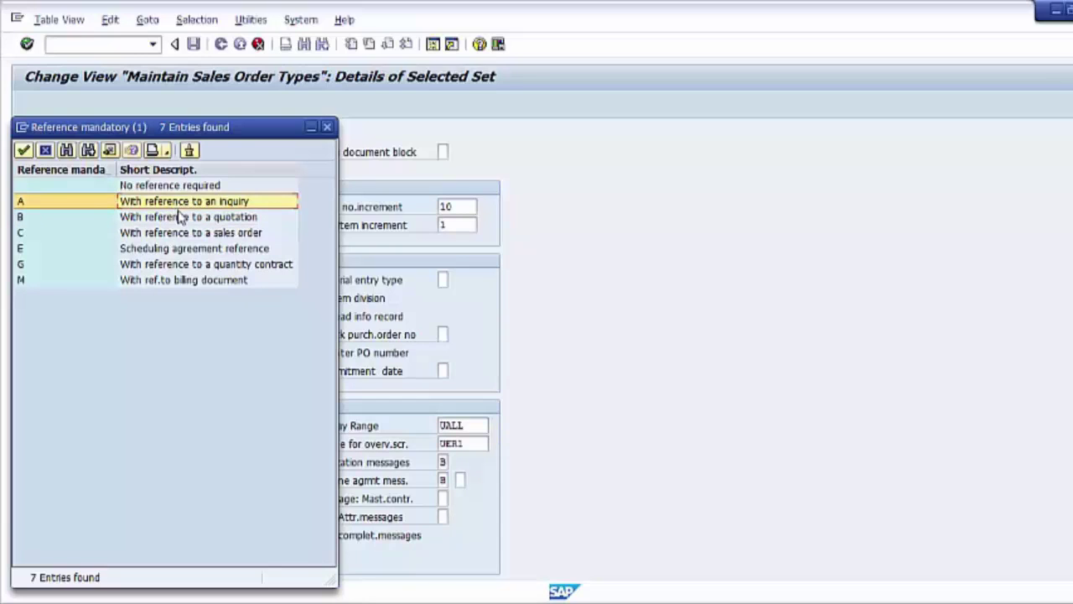
click(183, 220)
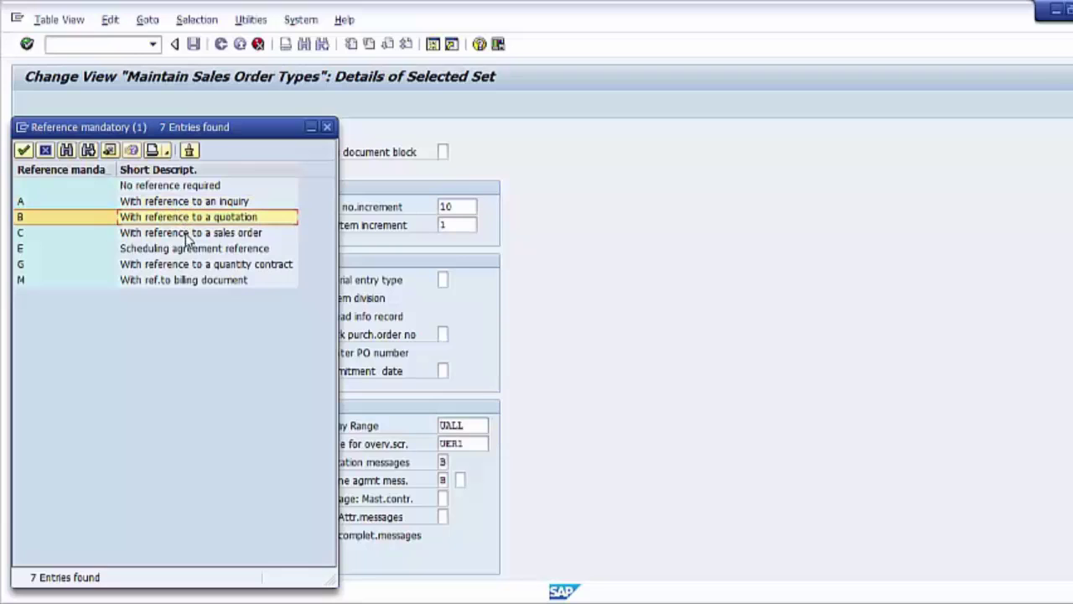
click(188, 236)
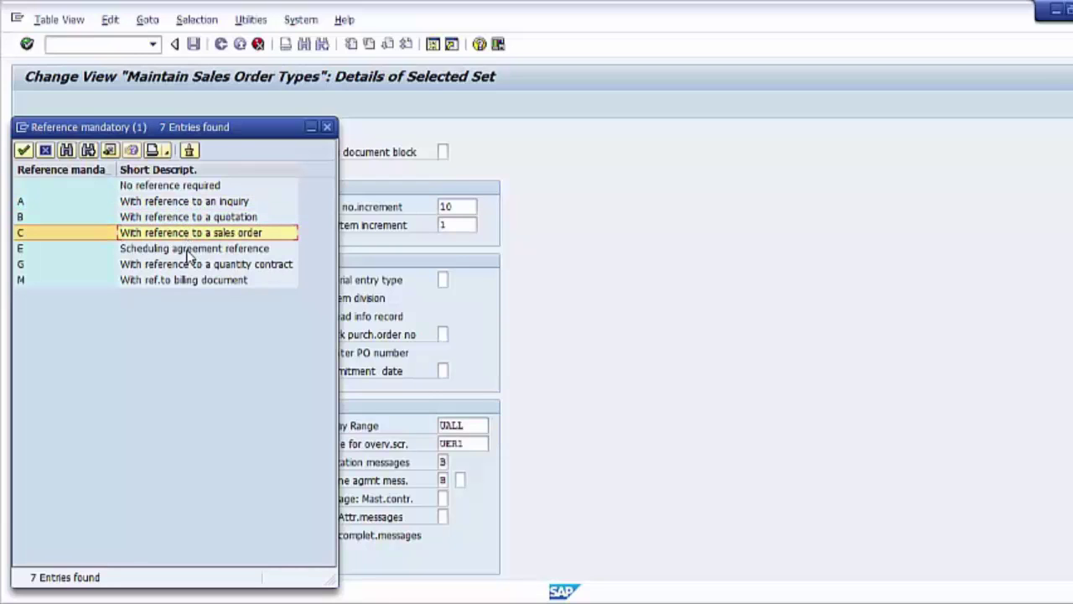
click(188, 250)
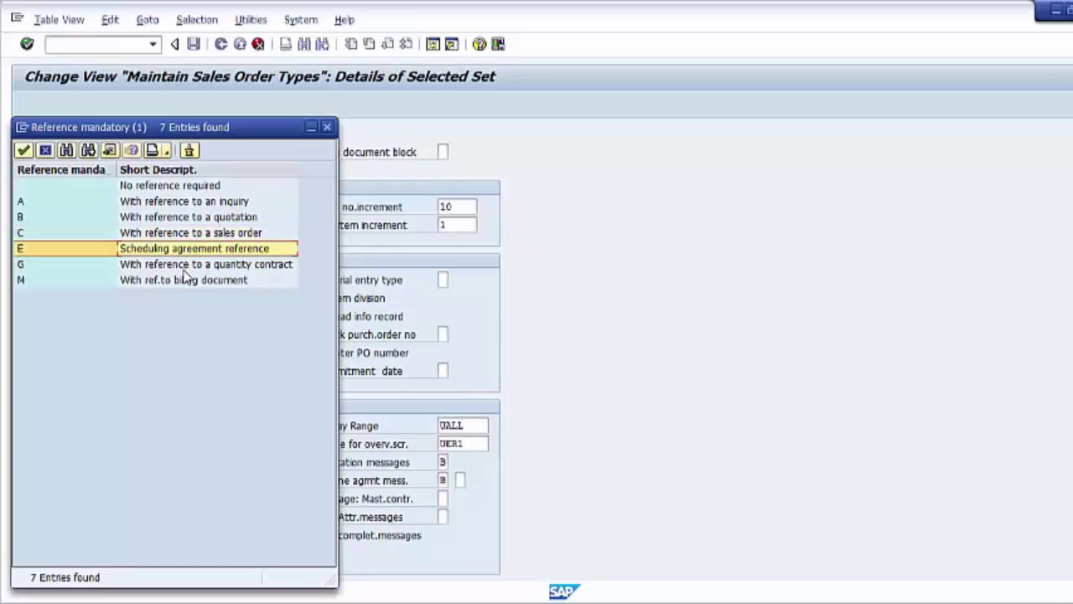
click(184, 268)
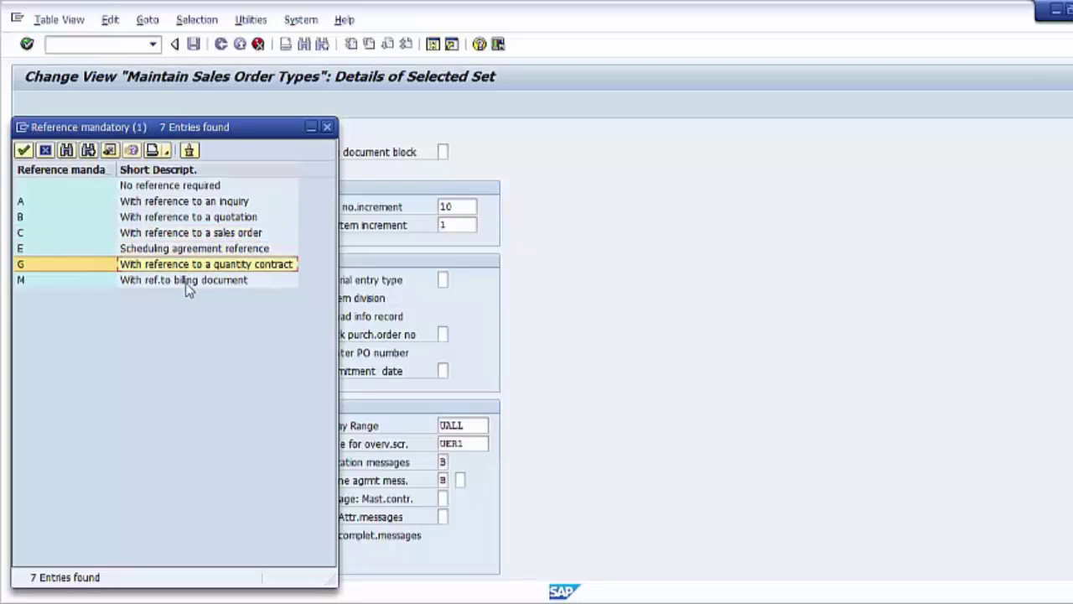
click(190, 285)
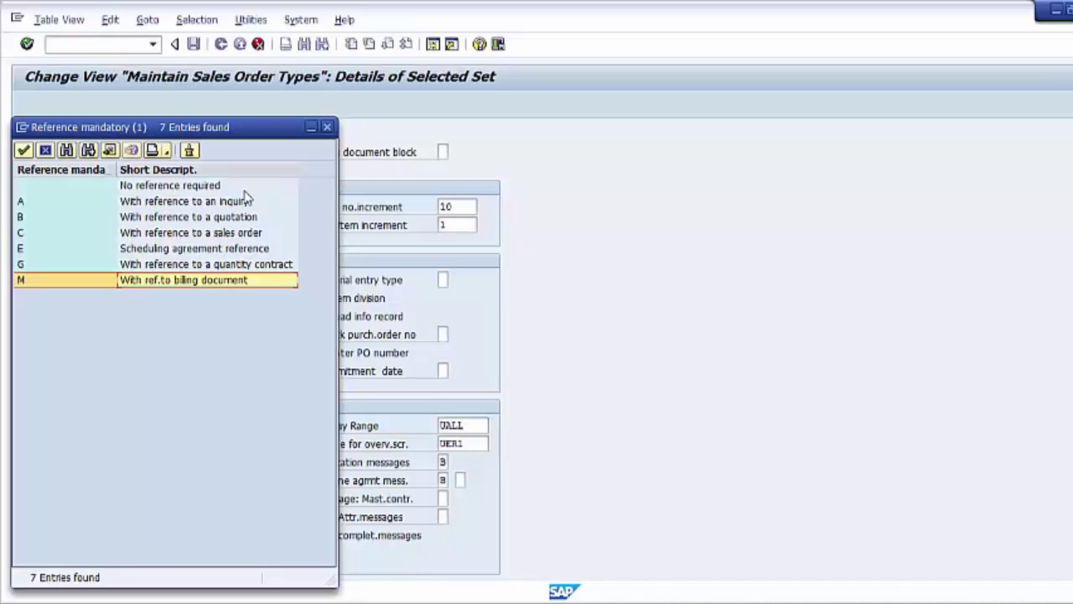
click(327, 127)
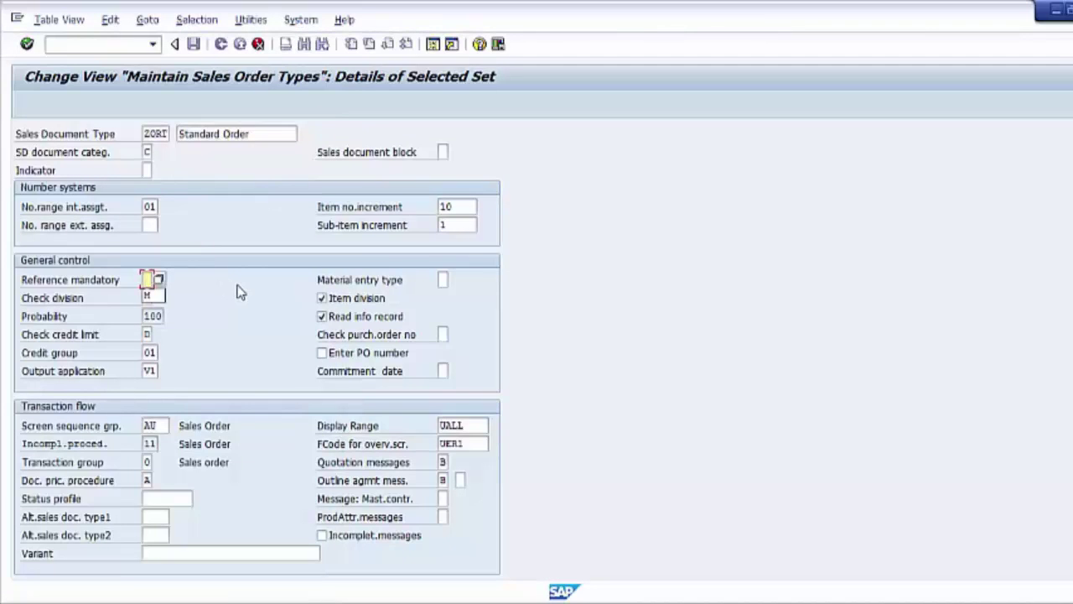
View the possible entries for the material entry type, examining B and A, and close the list without choosing one
click(323, 282)
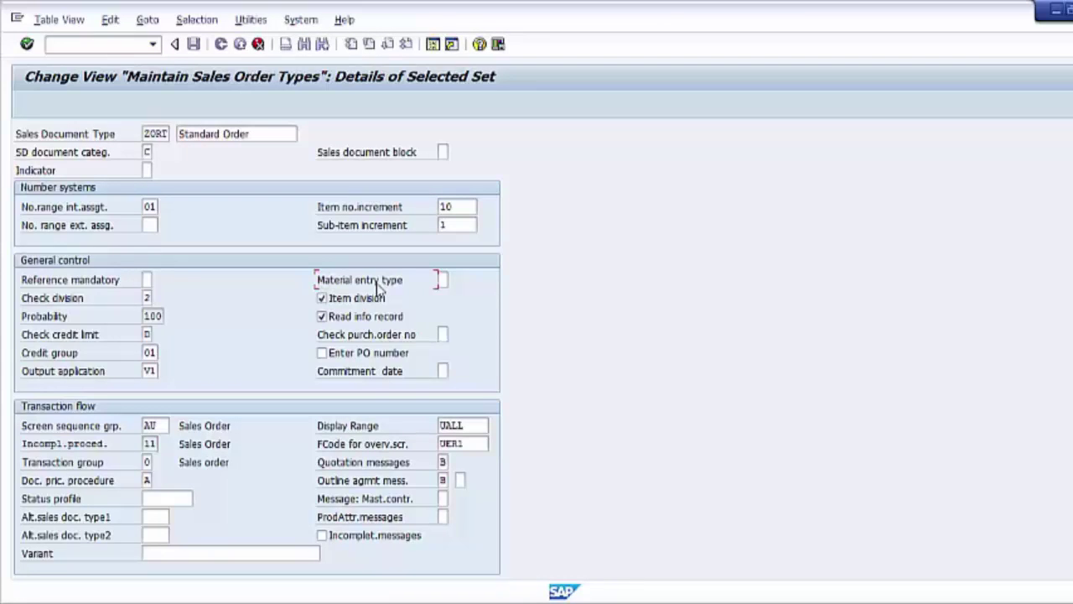
click(442, 279)
click(453, 281)
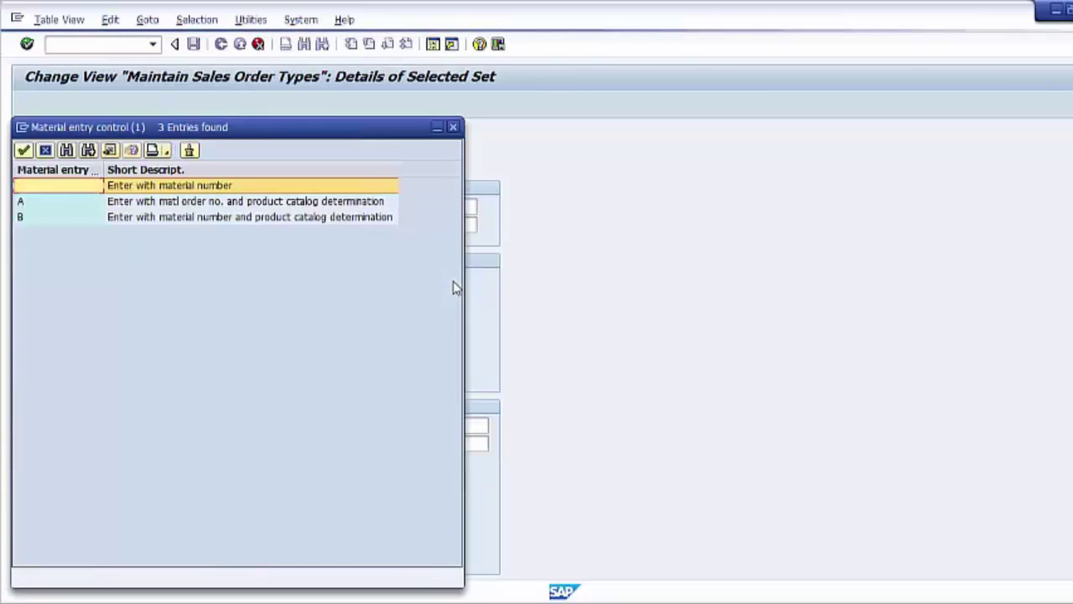
click(319, 217)
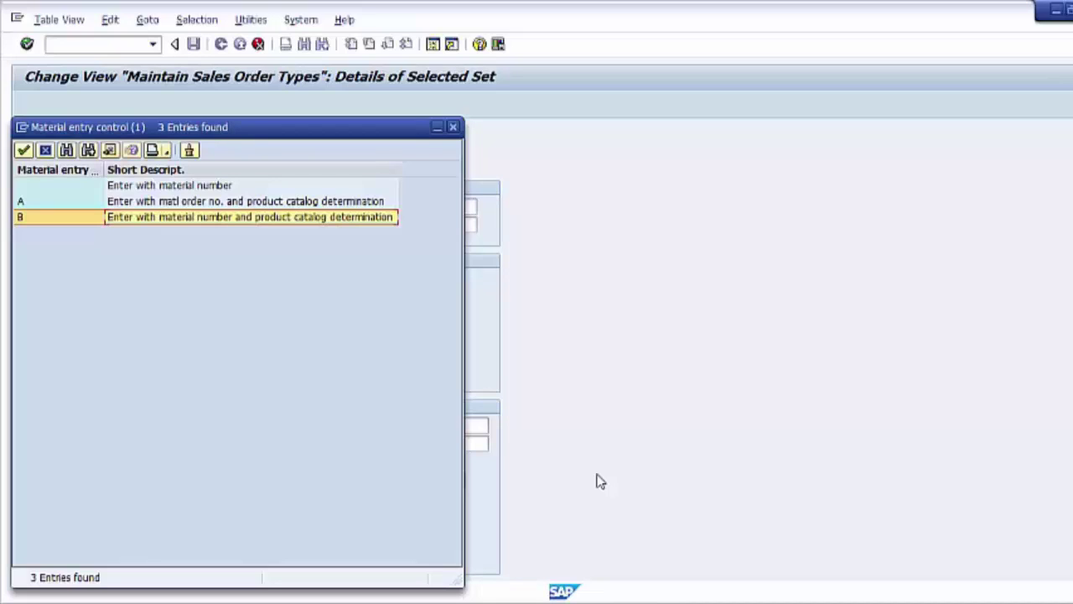
click(295, 203)
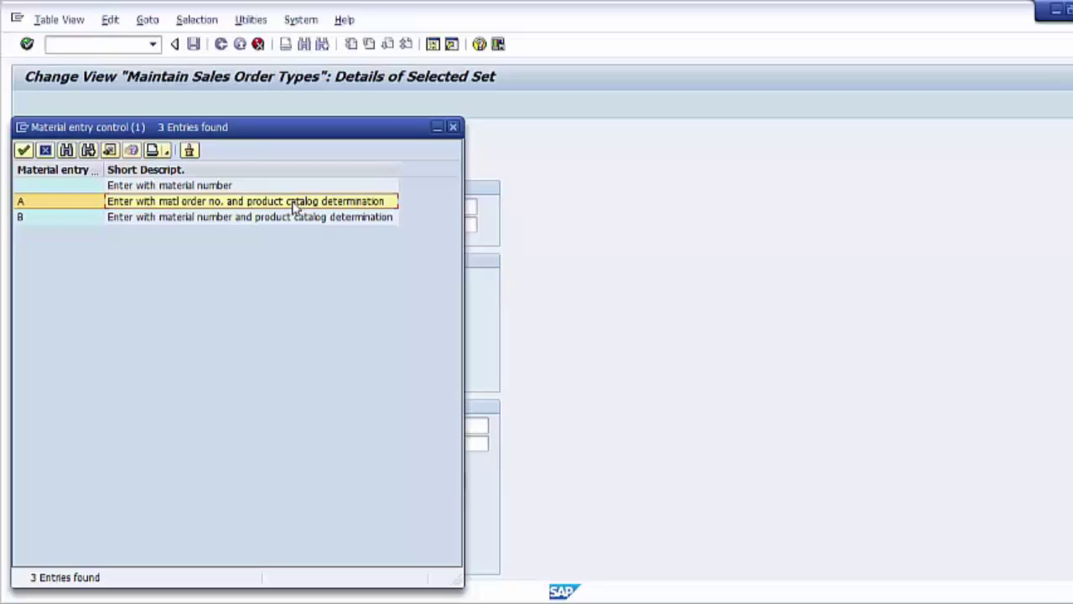
click(453, 126)
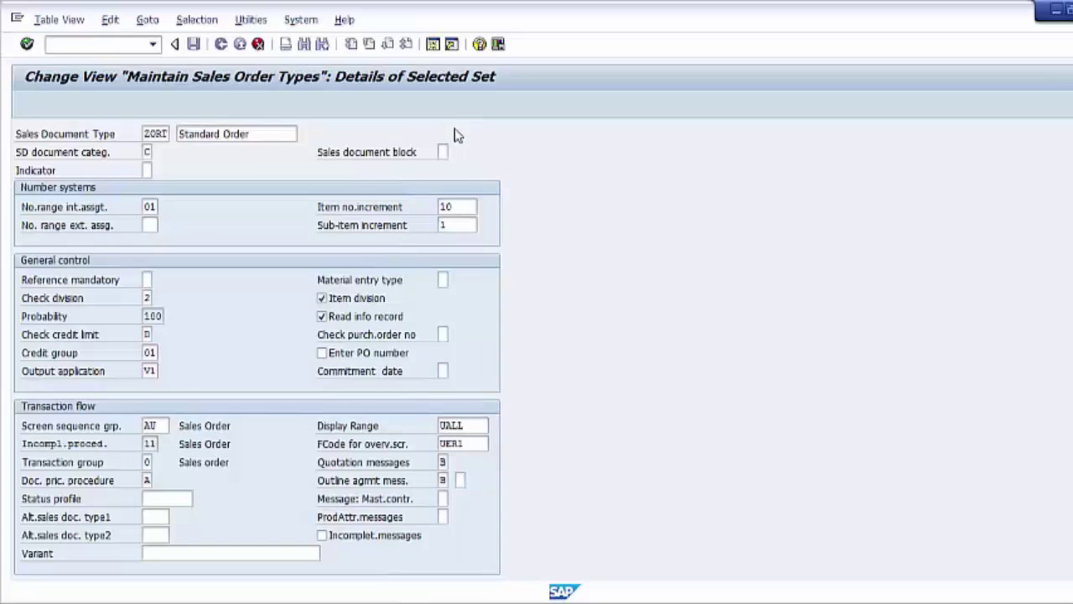
View the possible entries for the division check, examining Dialog and Error, and close the list without choosing one
click(146, 297)
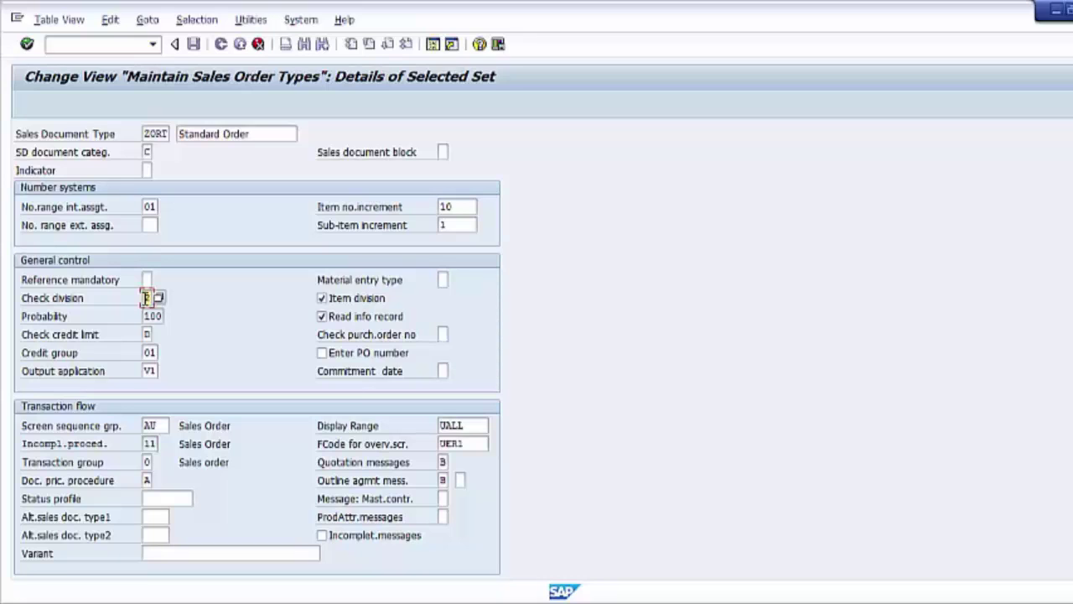
click(158, 298)
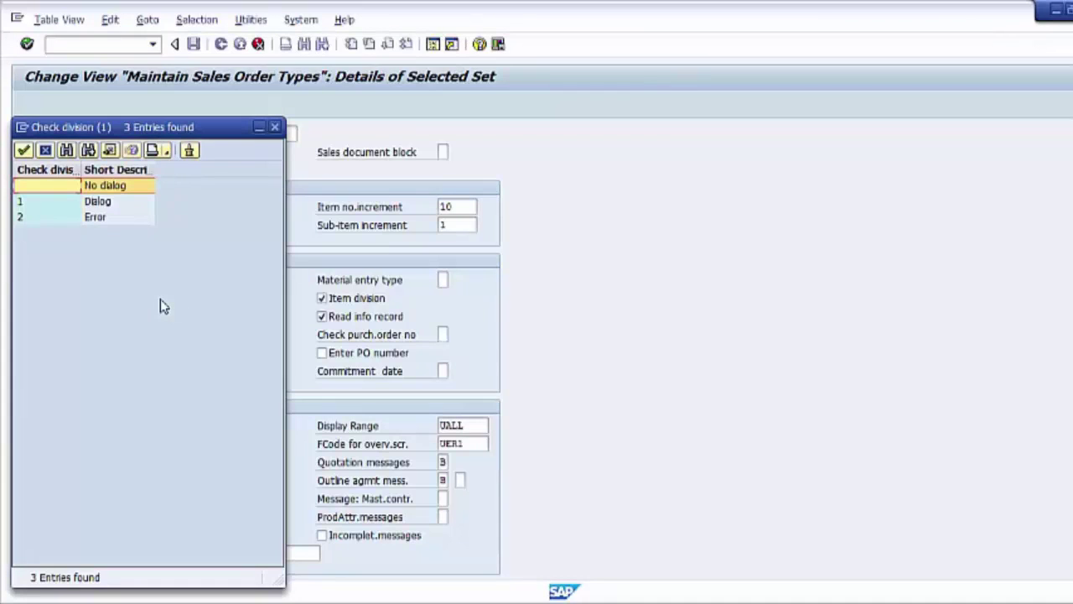
click(124, 209)
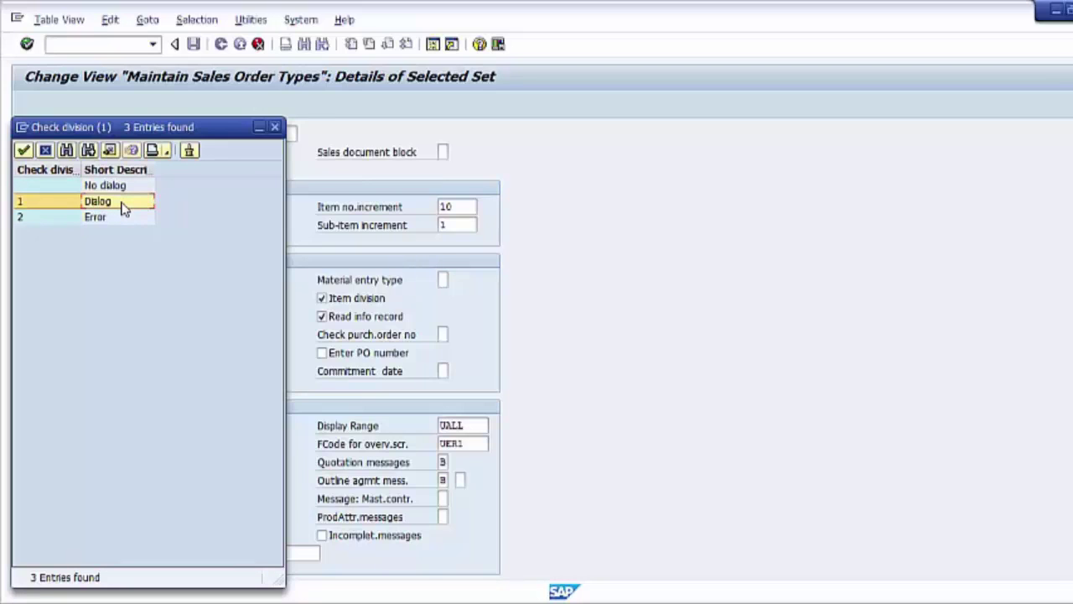
click(78, 218)
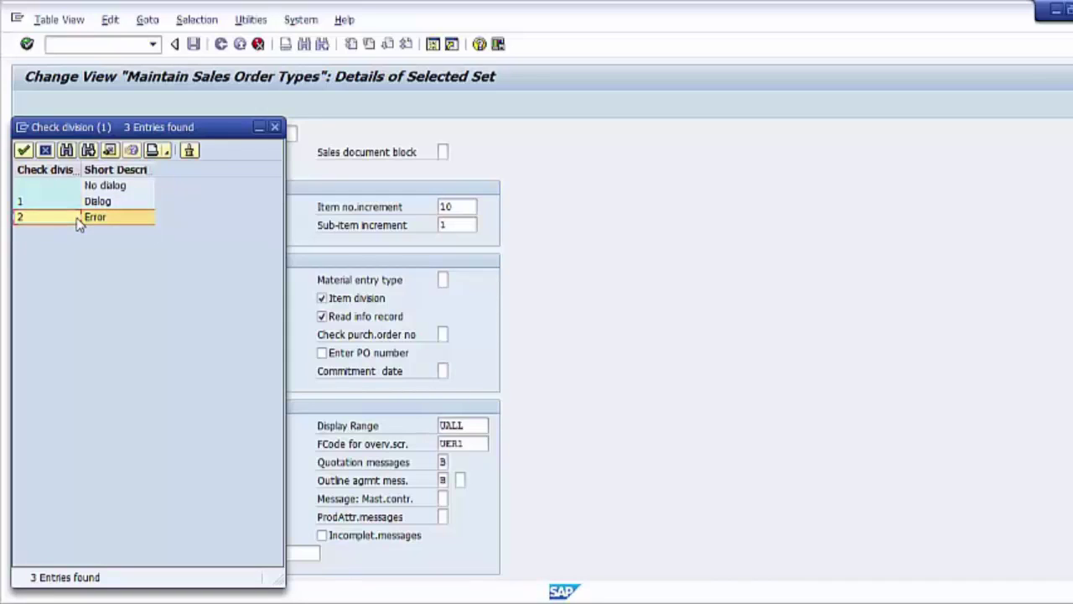
click(275, 128)
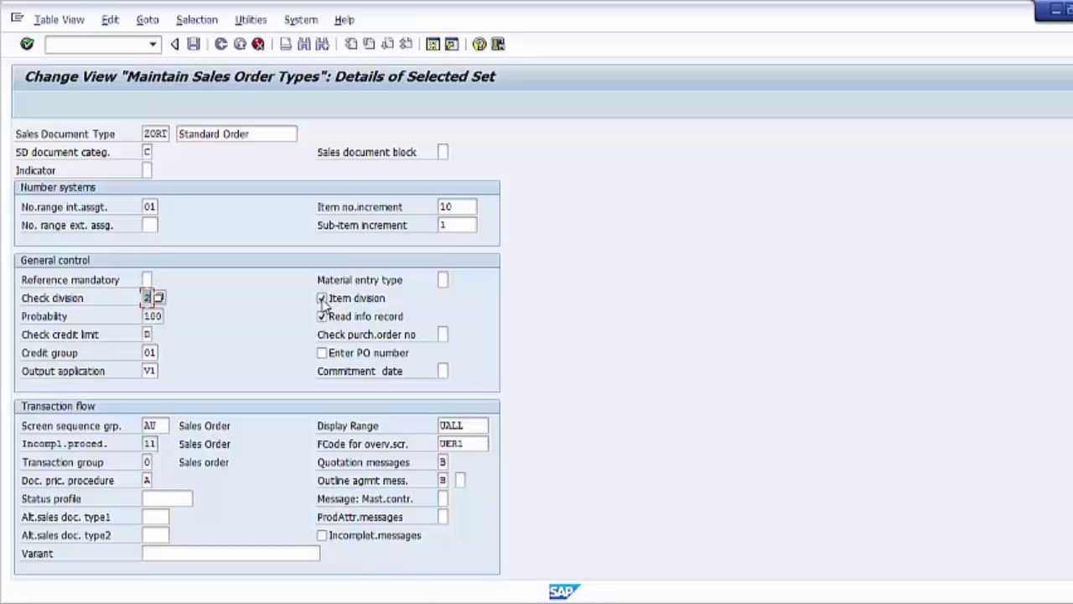
Review the probability field and the possible credit limit checks from no check through D, closing the list without choosing one
click(144, 316)
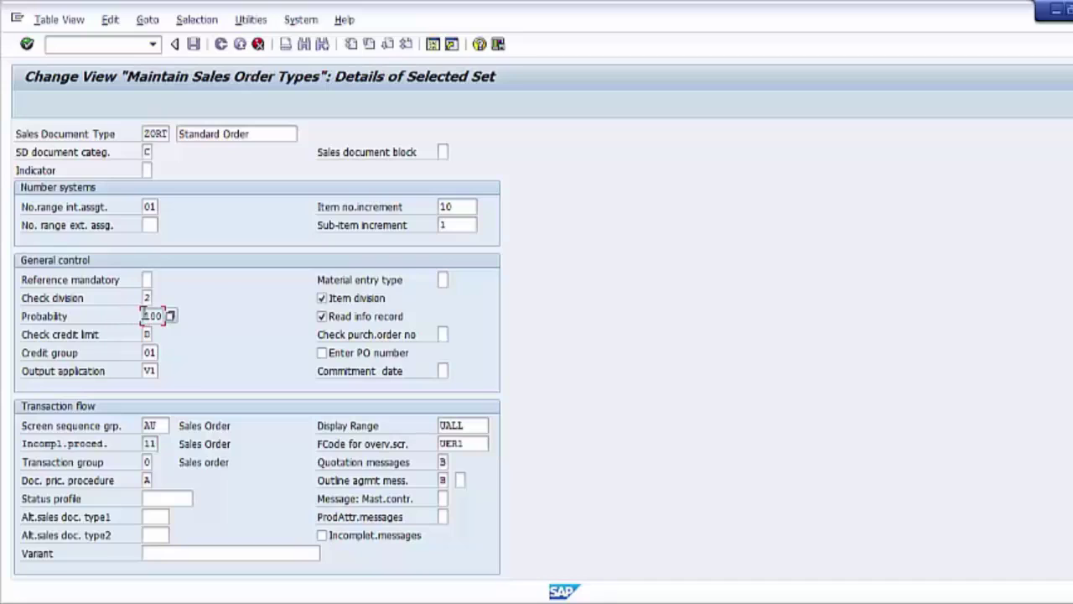
double_click(162, 315)
click(146, 336)
click(160, 335)
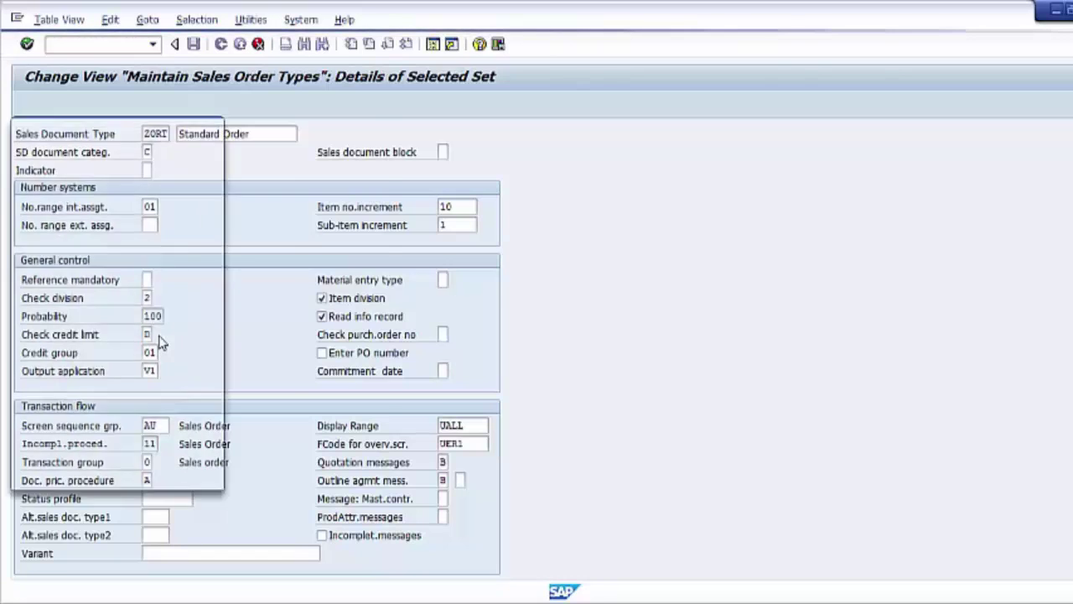
click(158, 184)
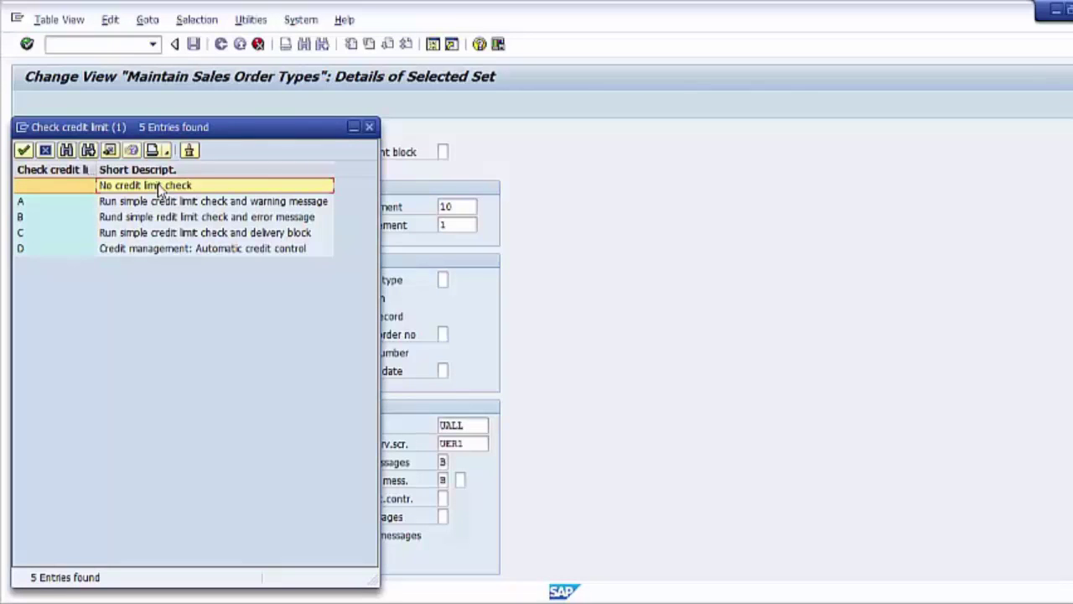
click(159, 204)
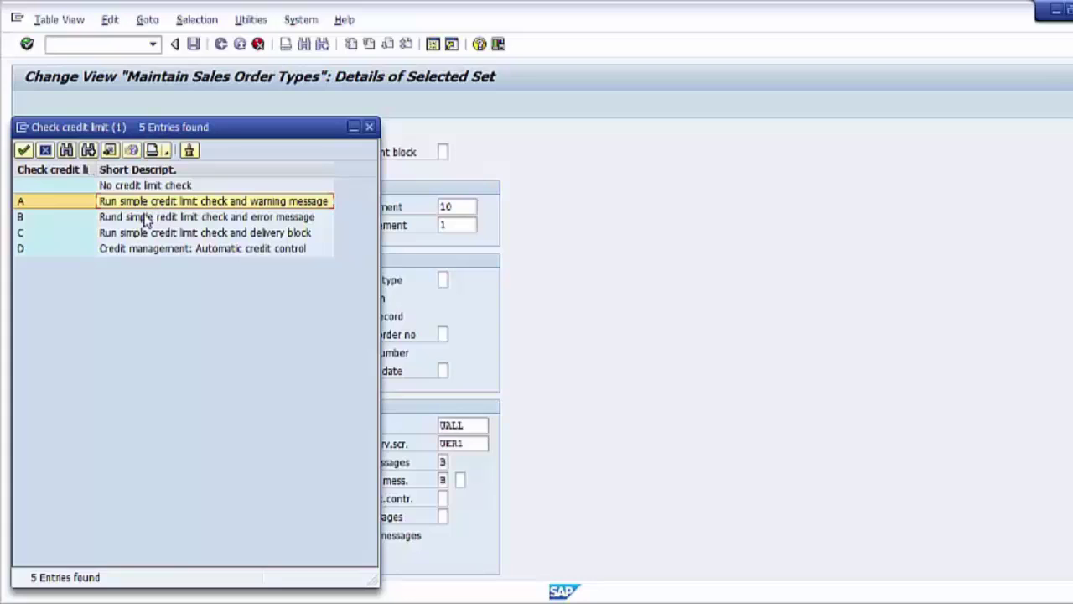
click(146, 220)
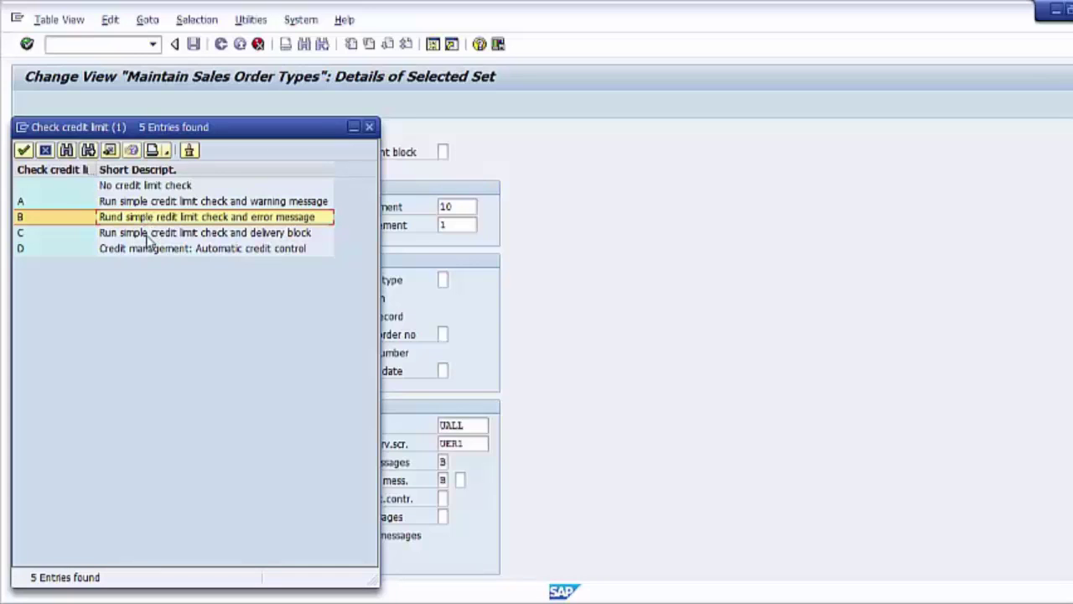
click(149, 237)
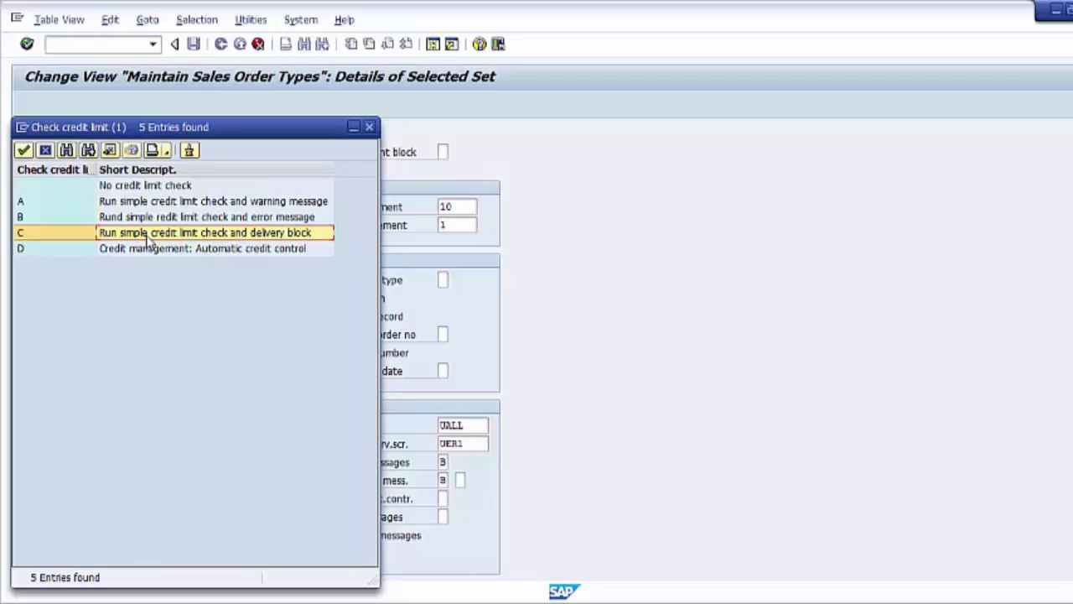
click(133, 255)
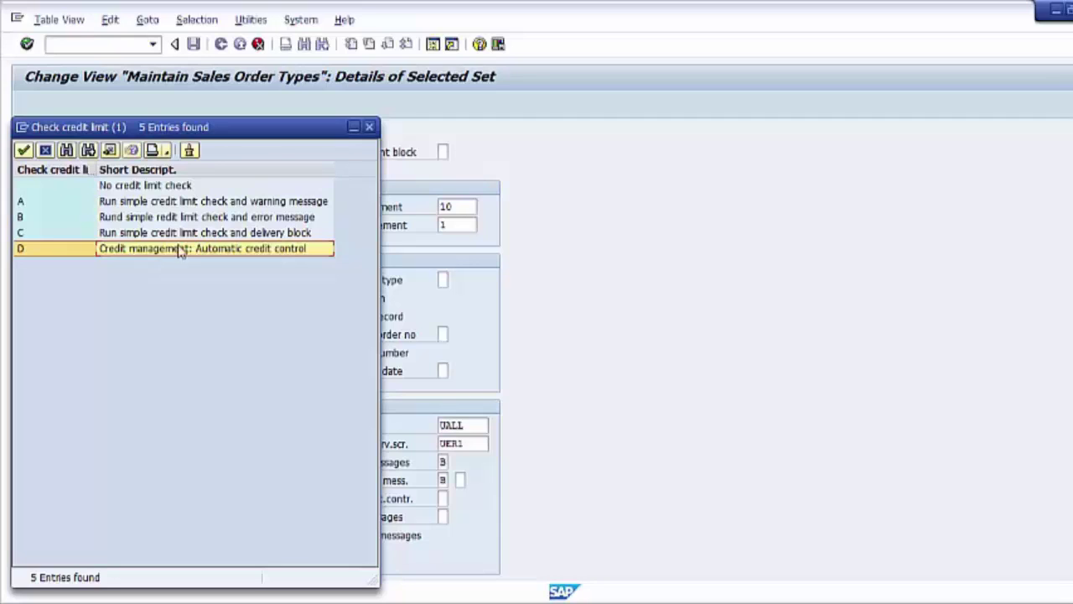
click(369, 126)
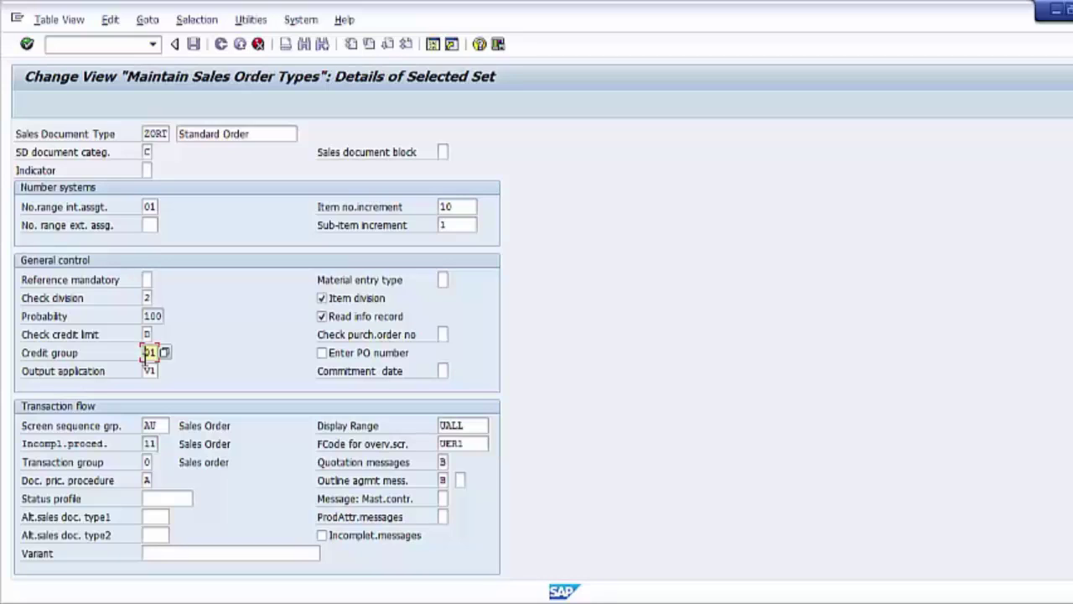
View the possible entries for the credit group, examining delivery and goods issue, and close the list without choosing one
click(166, 356)
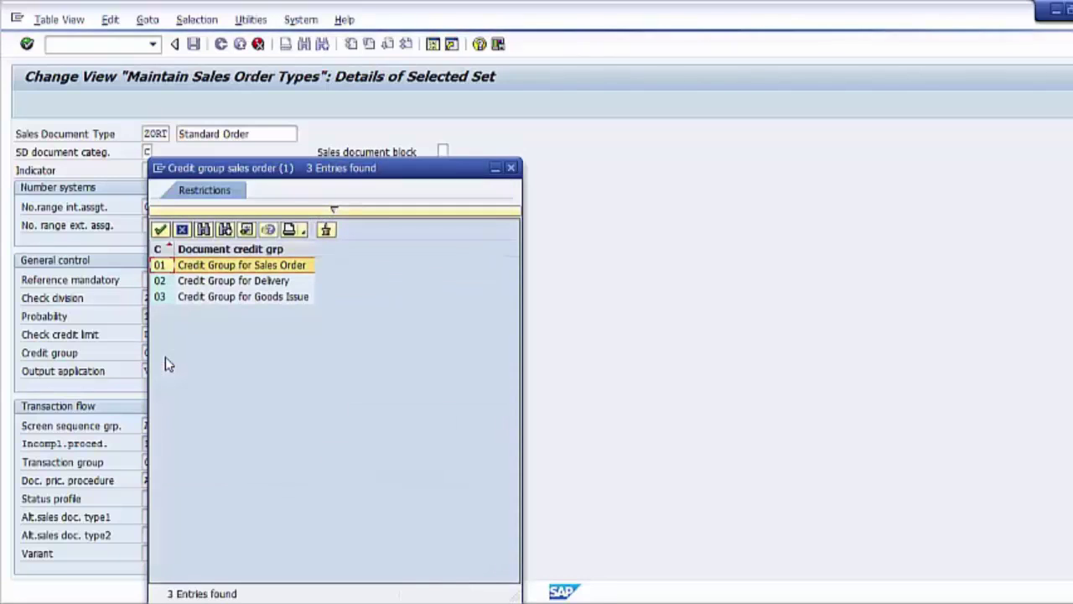
click(290, 286)
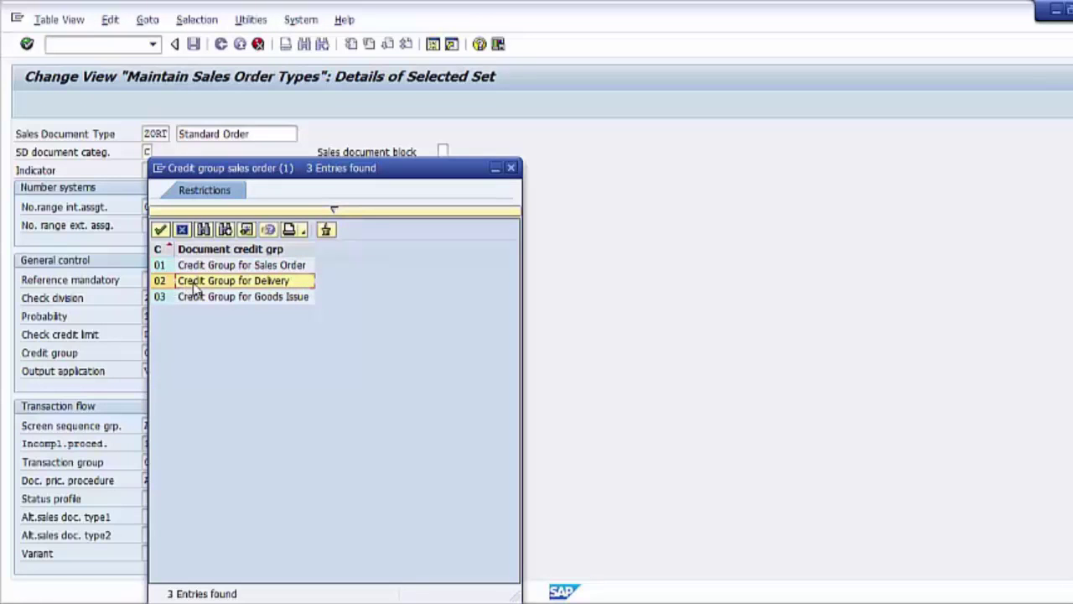
click(243, 299)
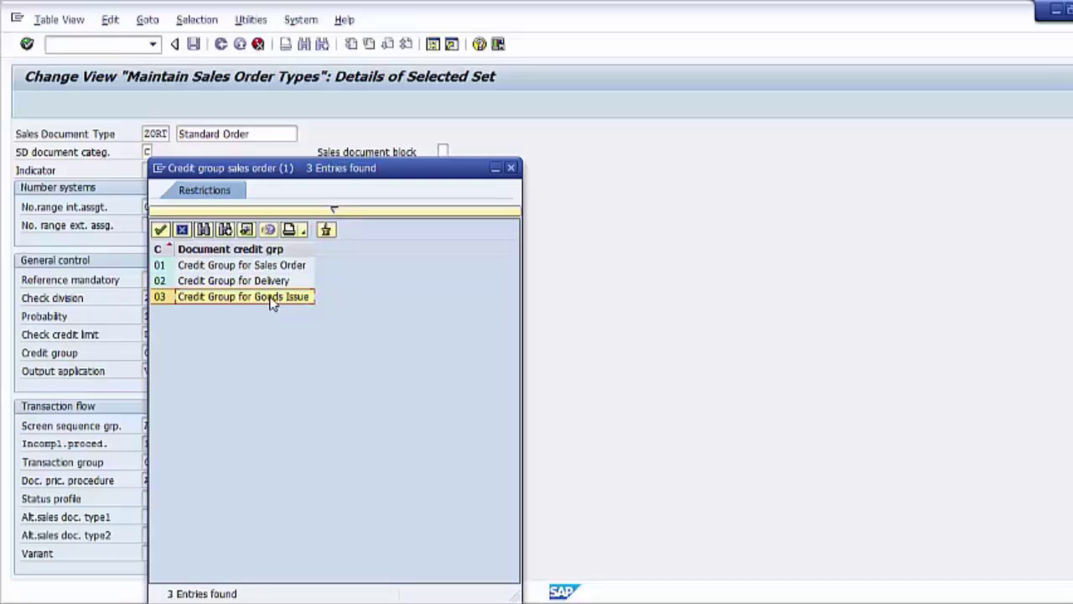
click(510, 168)
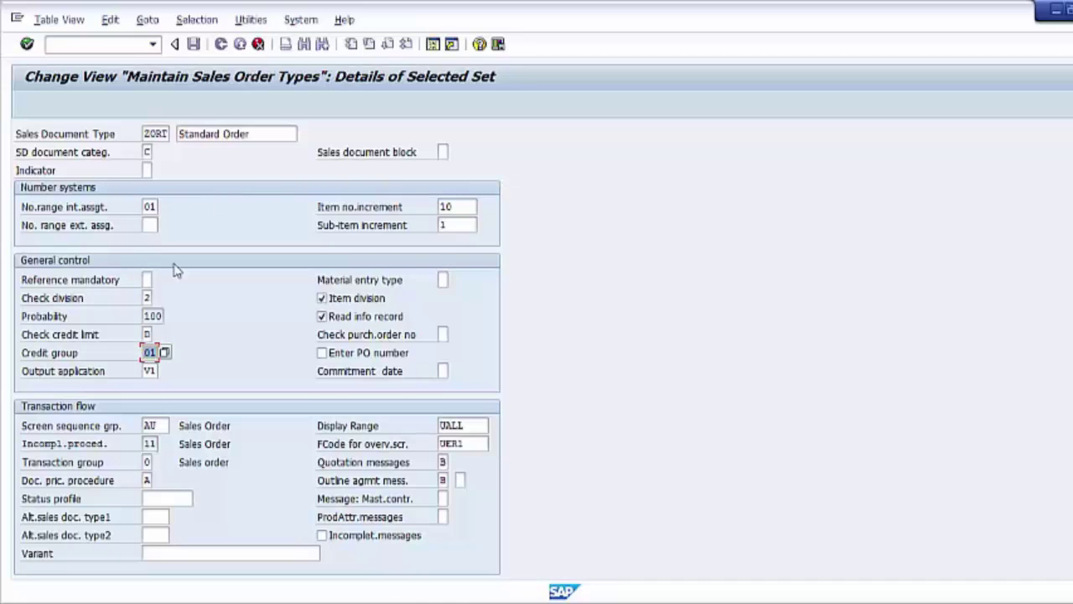
double_click(149, 352)
View the possible entries for the purchase order number check and close the list without choosing one
click(442, 334)
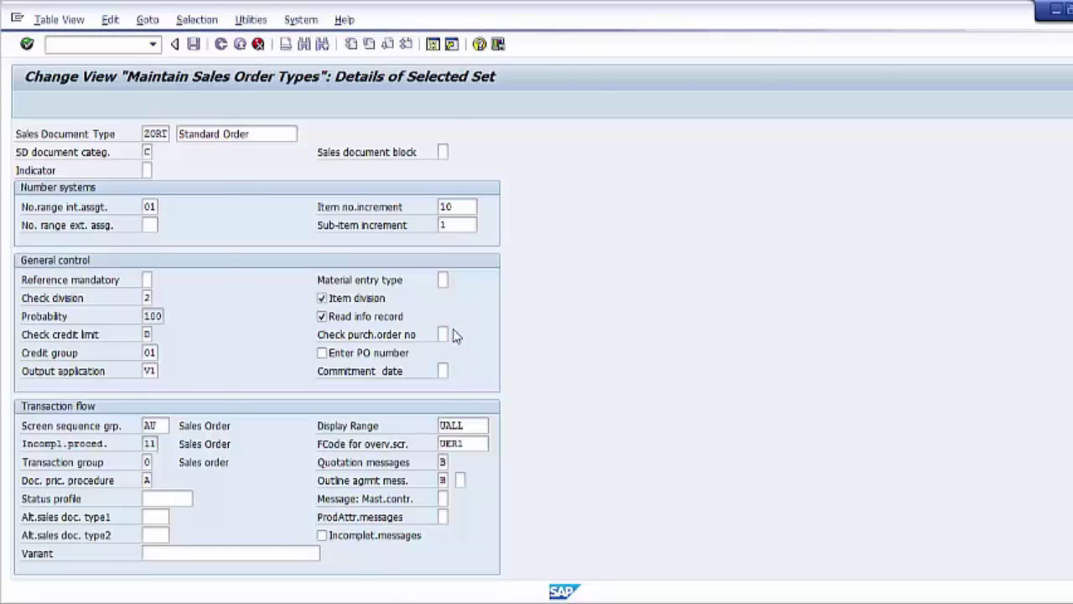
key(F4)
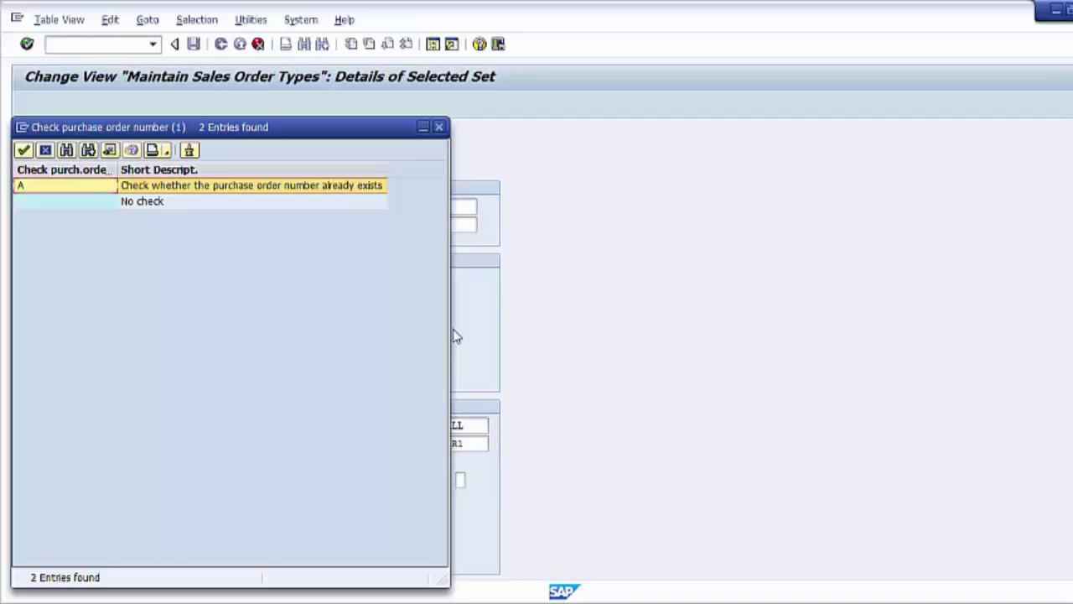
click(438, 127)
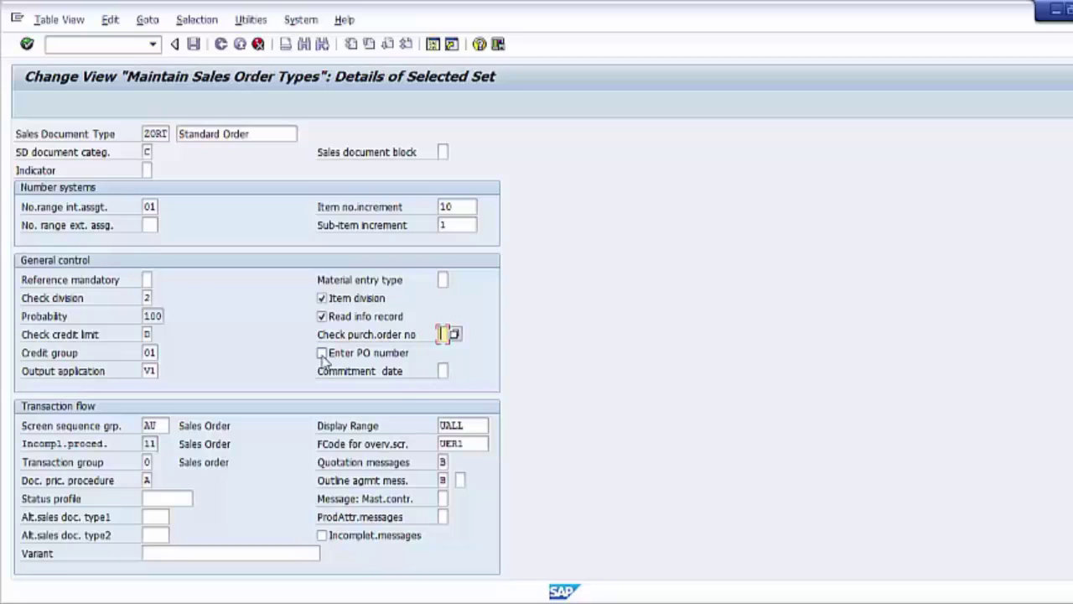
View the possible output applications, examining V1 Sales, and close the list without choosing one
click(149, 372)
key(F4)
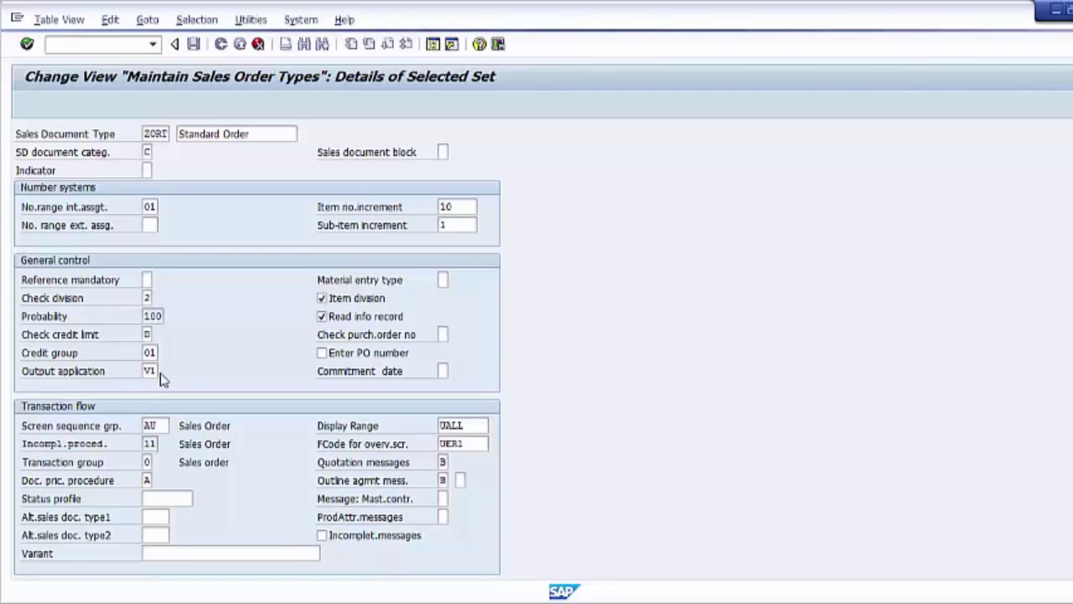
scroll(210, 402, down, 20)
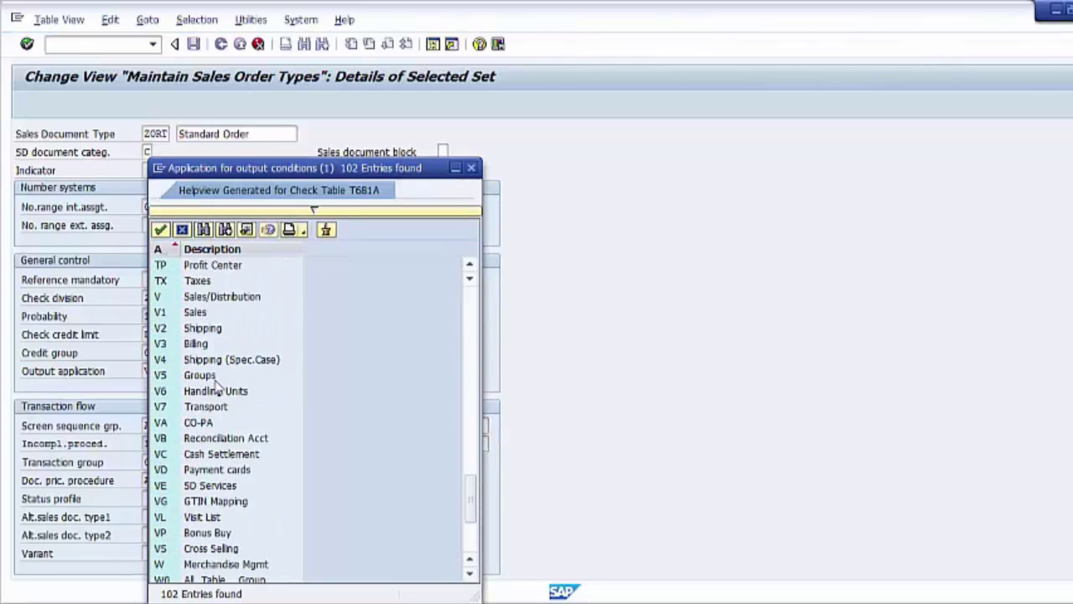
click(201, 316)
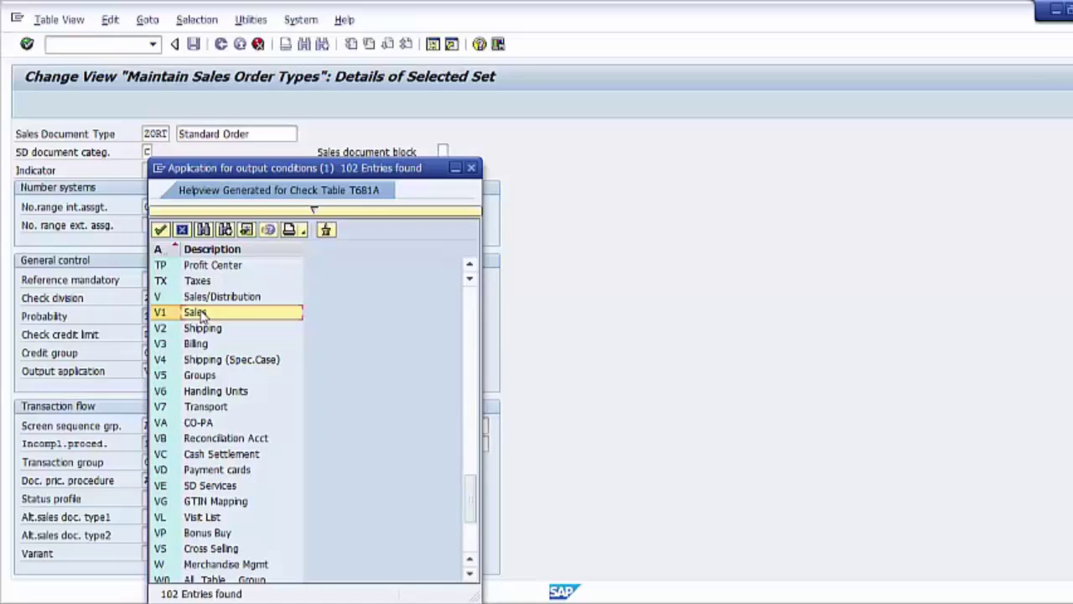
click(470, 169)
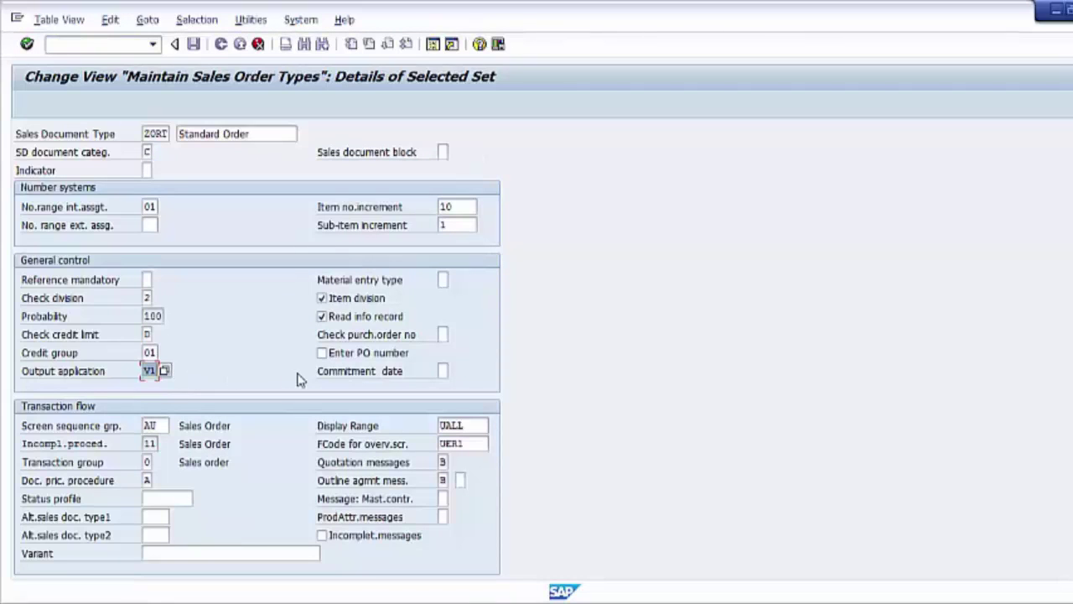
View the possible entries for the commitment date, going from no maintenance through A, B and C, and close the list without choosing one
click(442, 370)
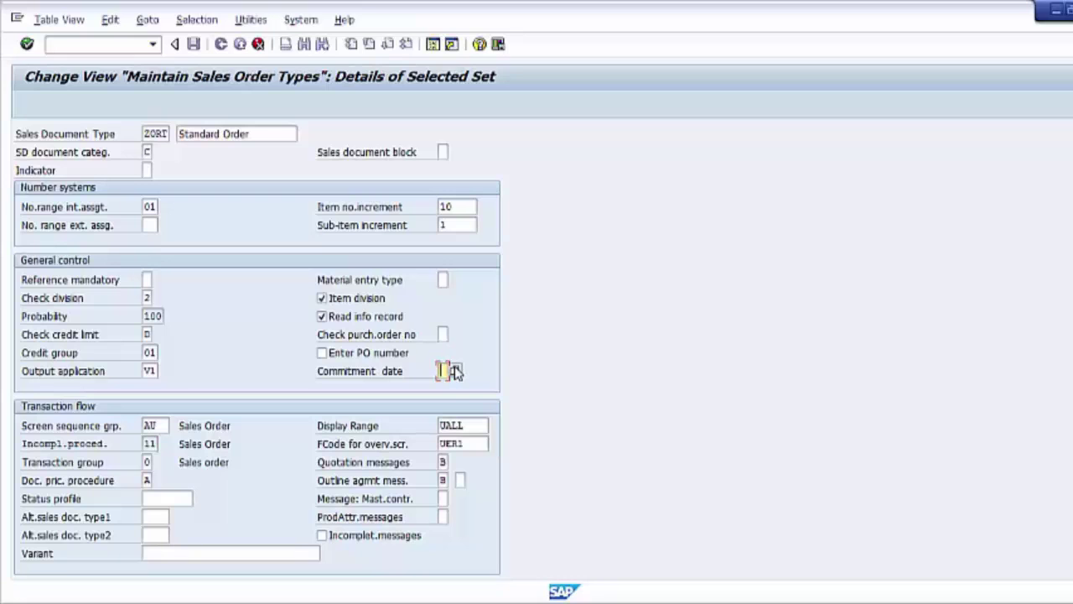
key(F4)
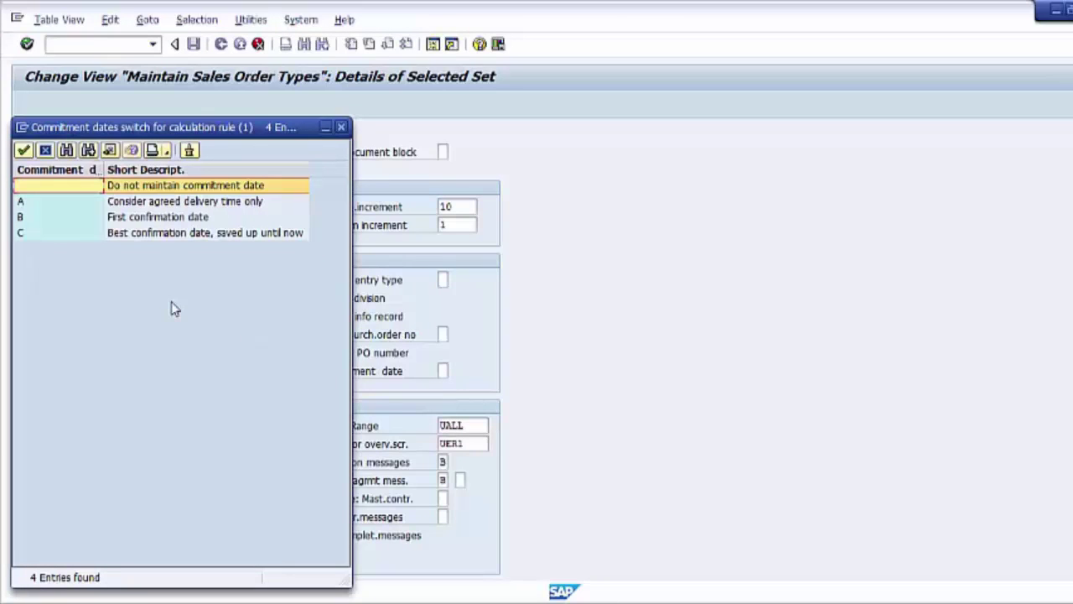
click(149, 191)
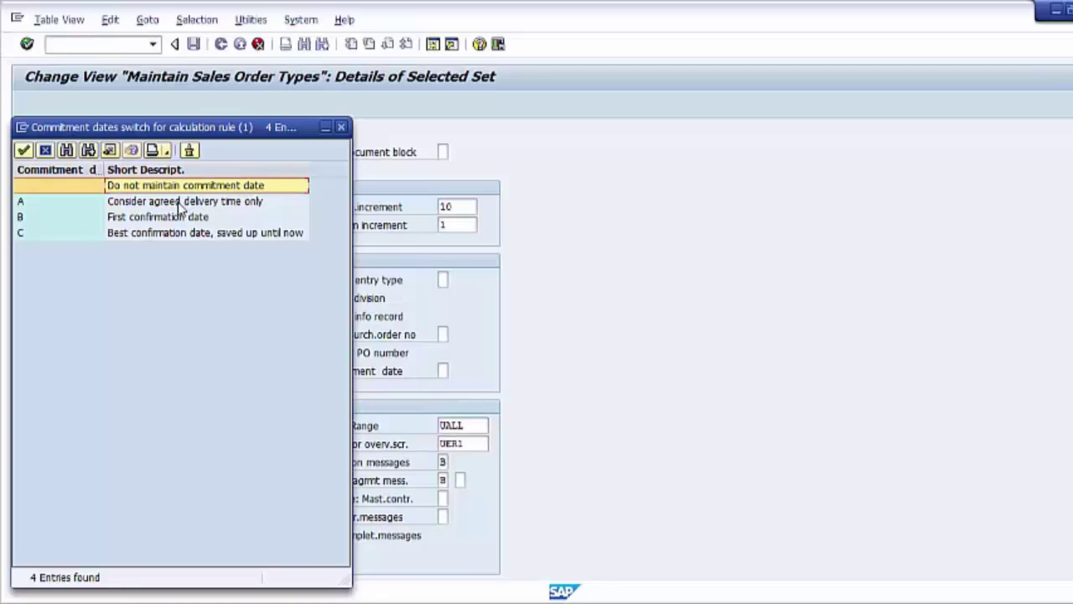
click(64, 205)
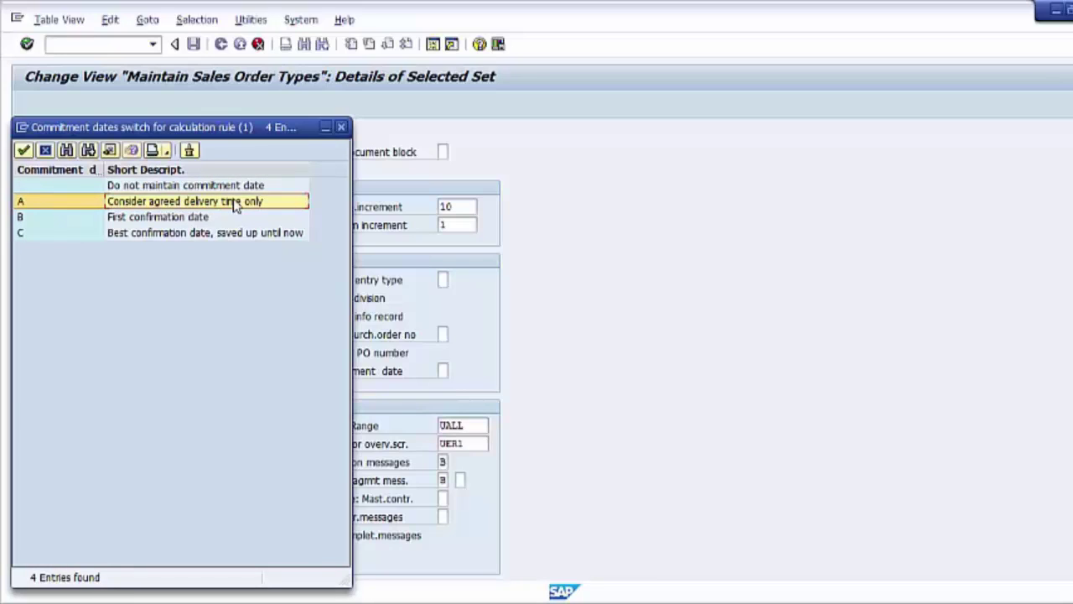
click(74, 222)
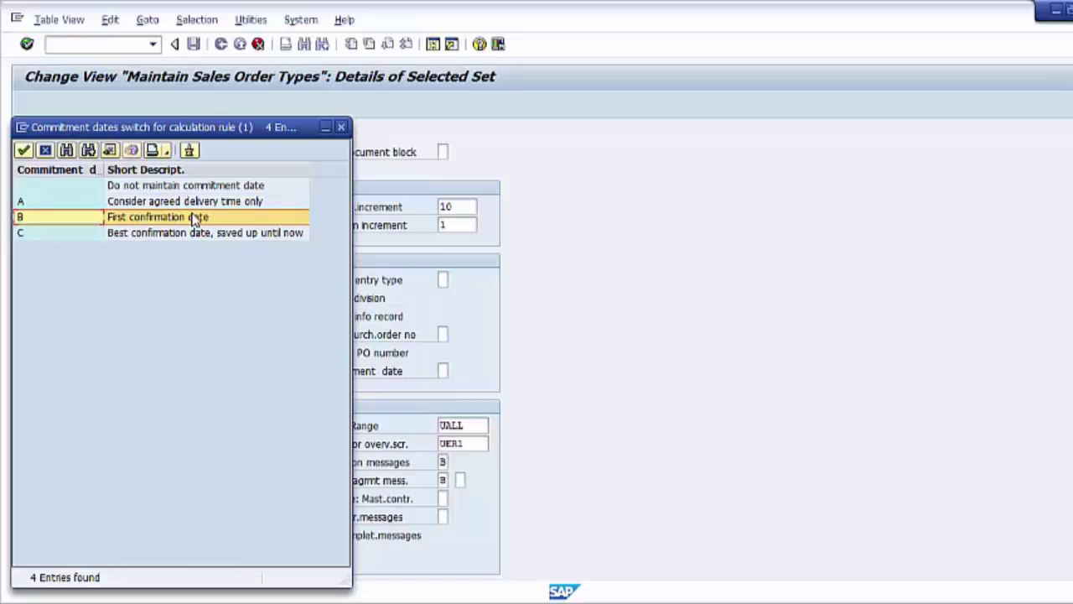
click(79, 234)
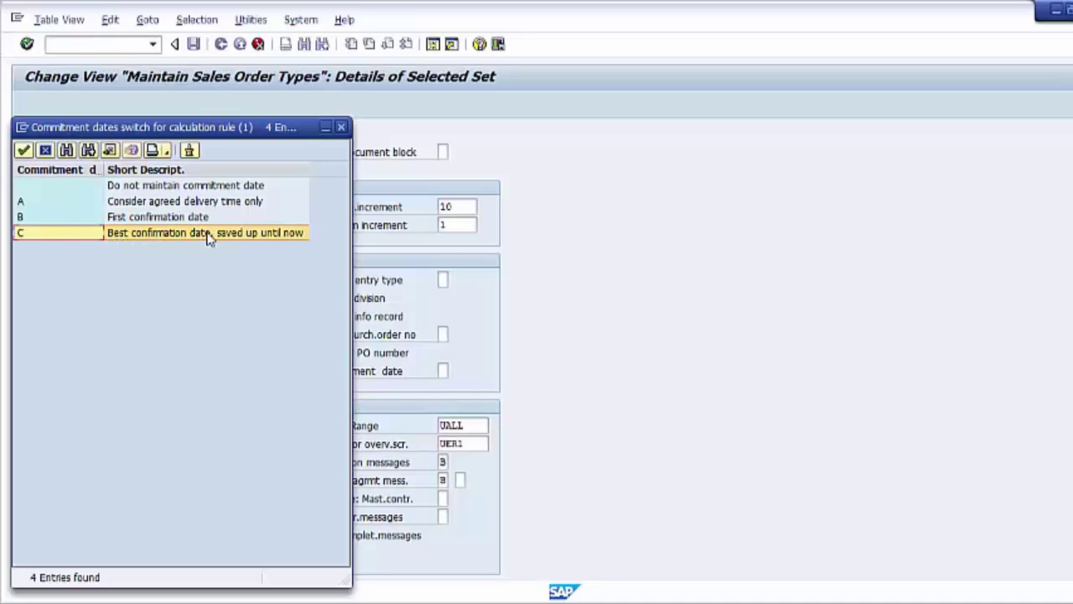
click(342, 127)
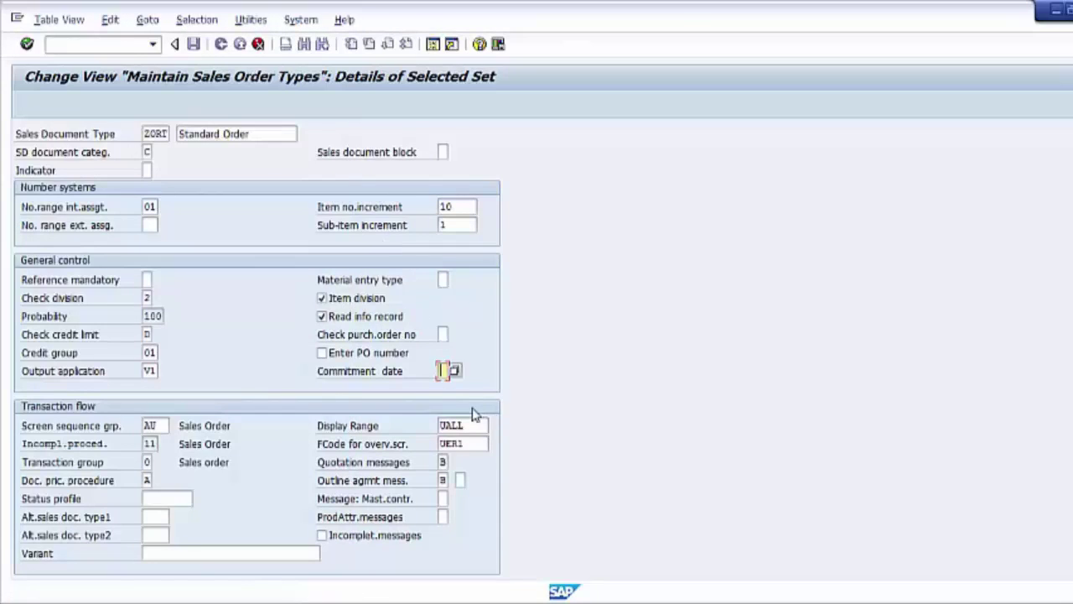
Review the screen sequence group and display range fields in the transaction flow section
scroll(472, 414, down, 5)
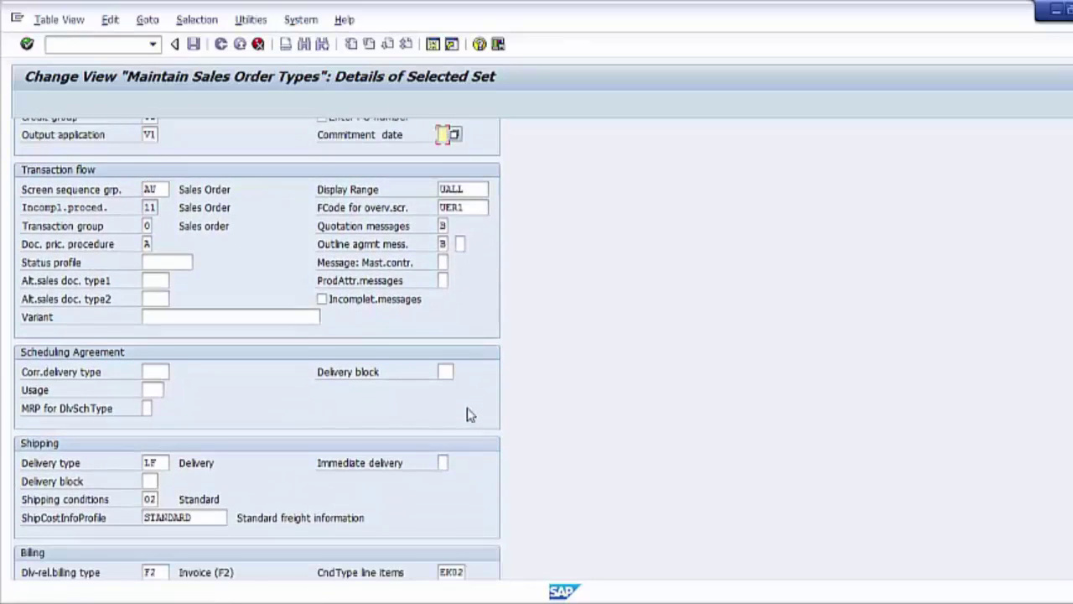
scroll(469, 414, down, 1)
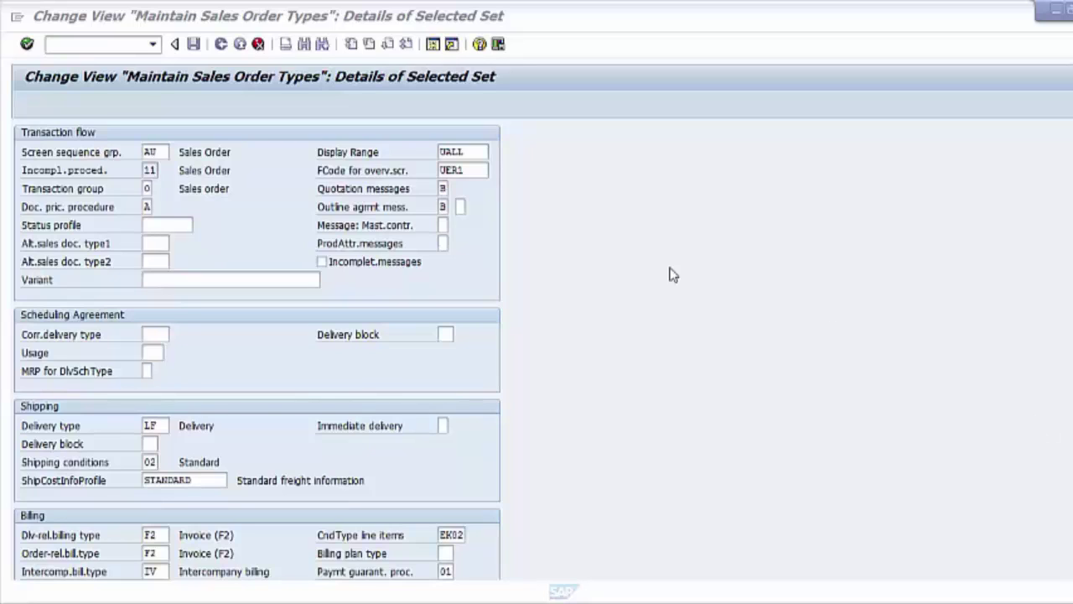
click(166, 151)
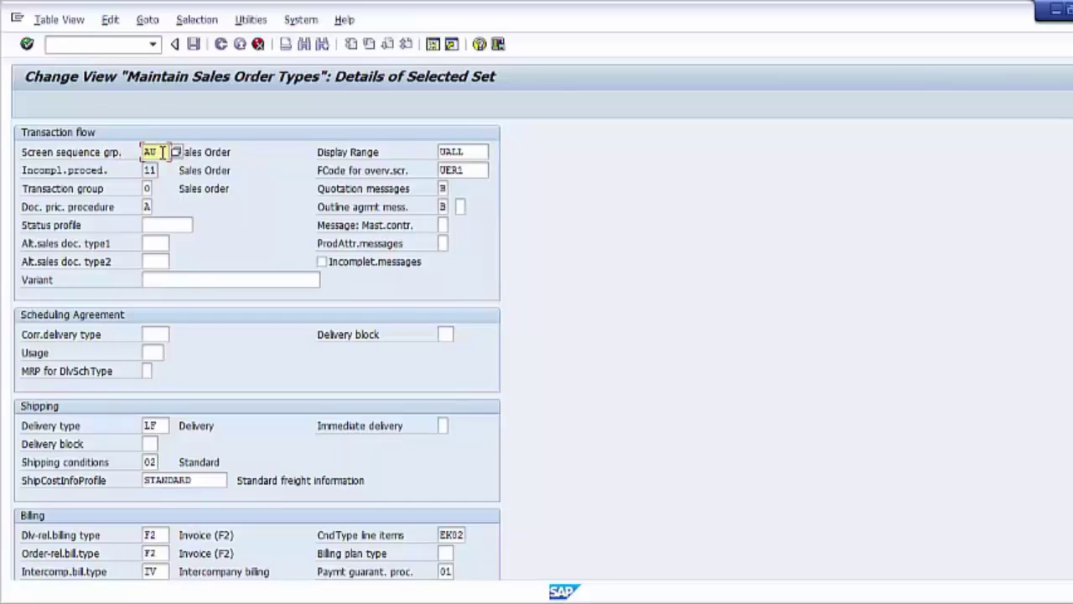
drag(163, 152, 87, 153)
click(480, 152)
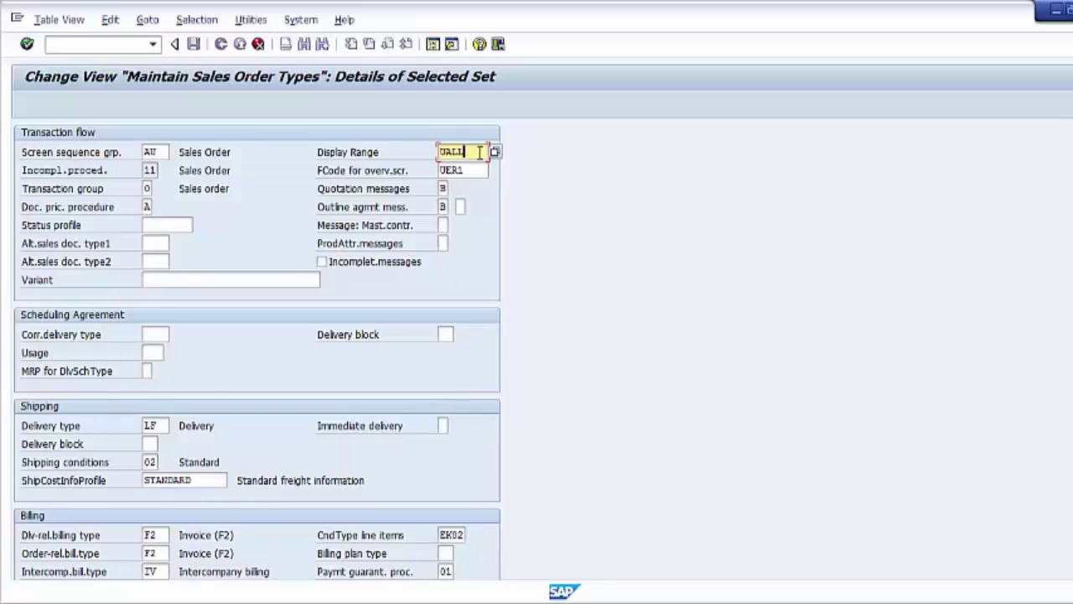
drag(480, 152, 403, 158)
View the possible incompletion procedures, examining 11 Sales Order, and close the list without choosing one
click(80, 172)
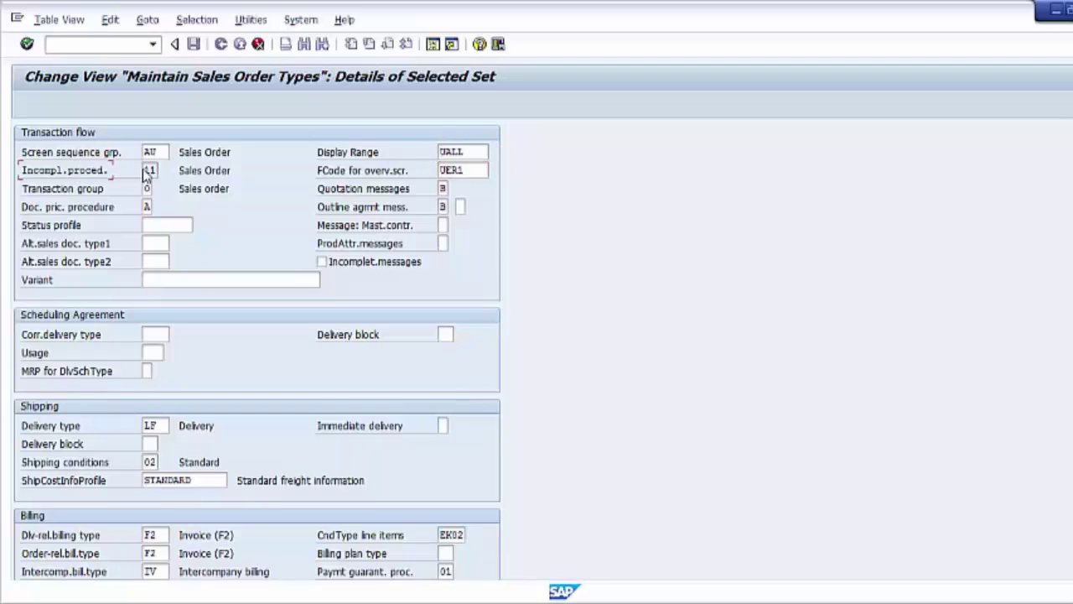
click(145, 171)
double_click(146, 170)
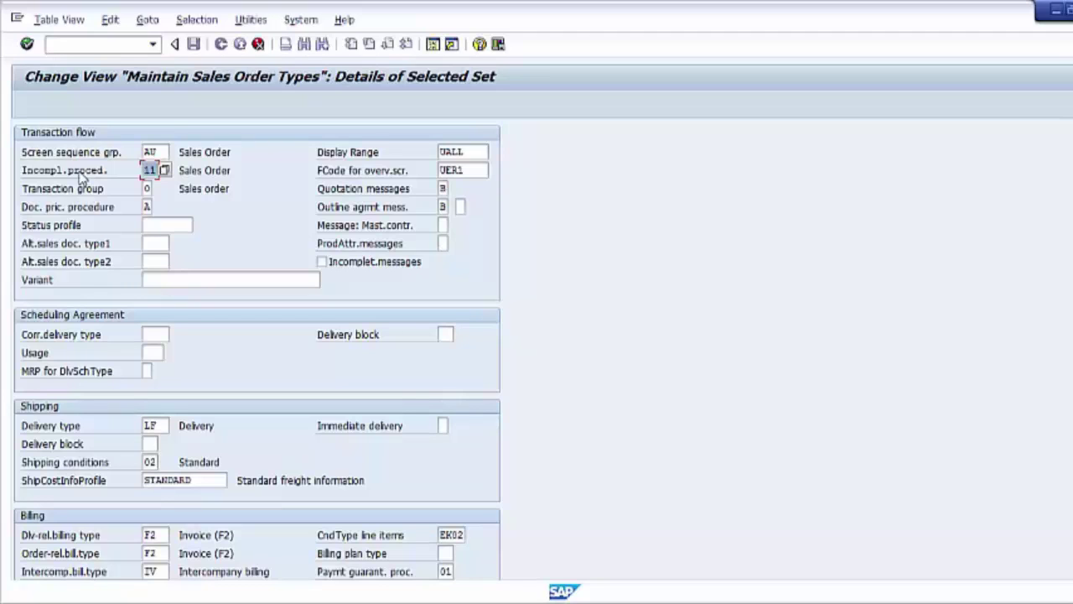
click(162, 171)
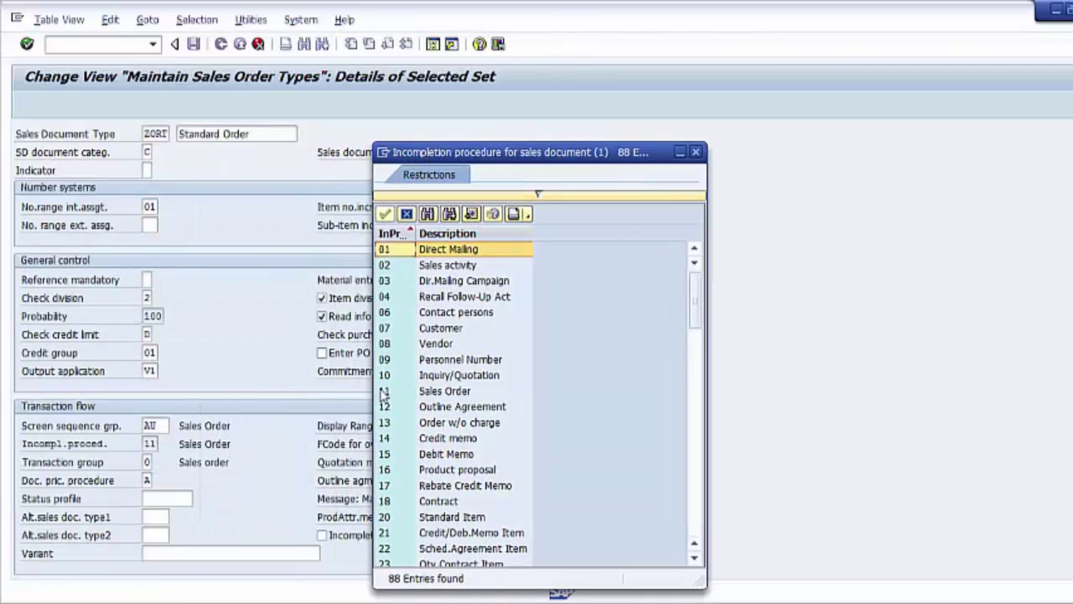
click(439, 393)
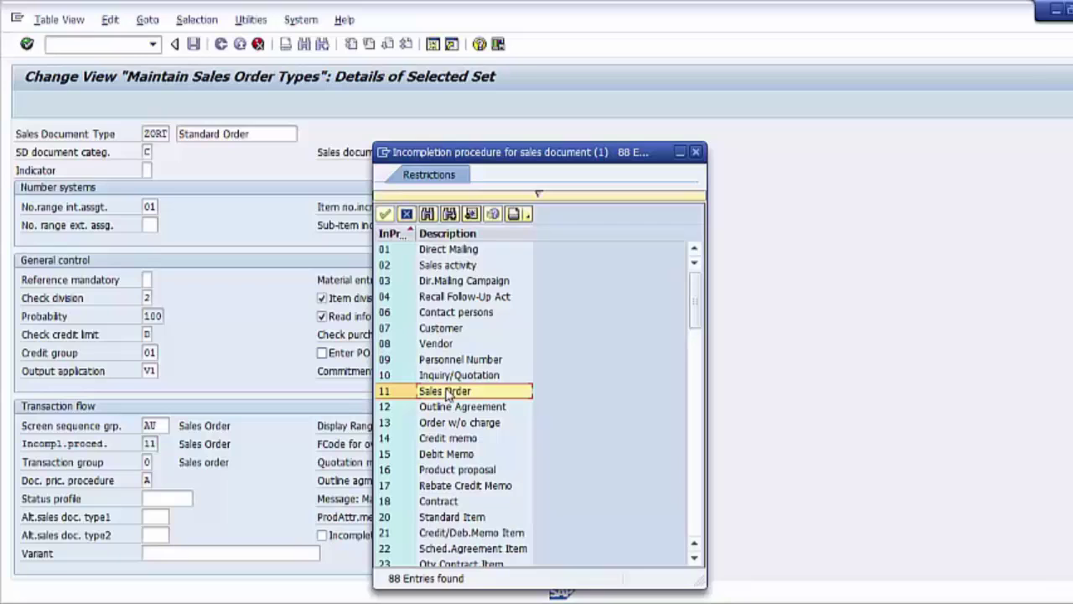
click(696, 153)
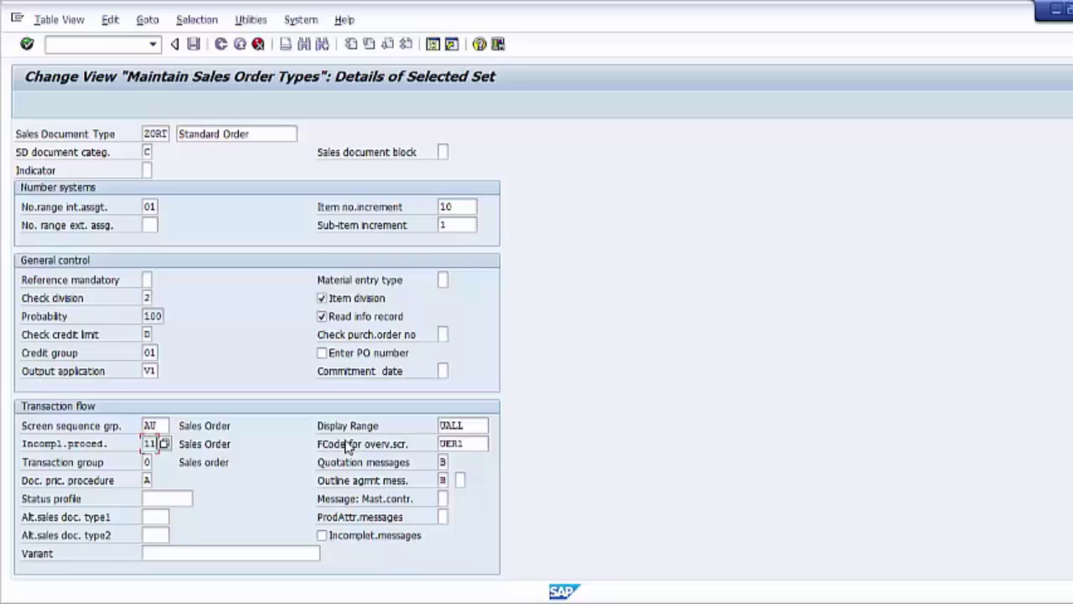
View the possible function codes for the overview screen, examining UER2, UBST, UKAU and MILL_SE_UE, and close the list without choosing one
click(468, 444)
double_click(449, 447)
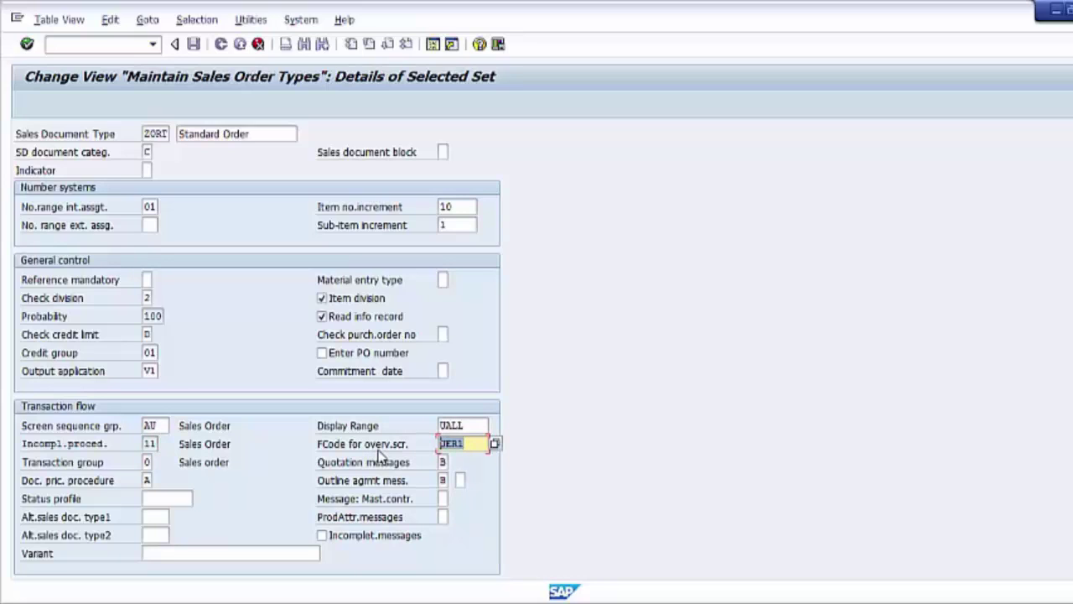
click(495, 445)
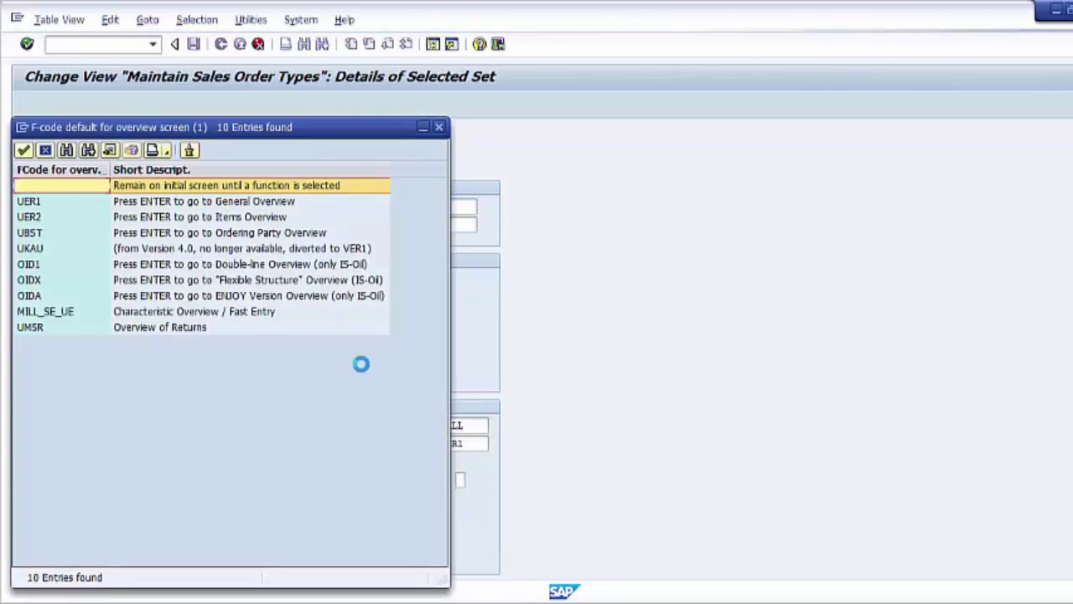
click(132, 214)
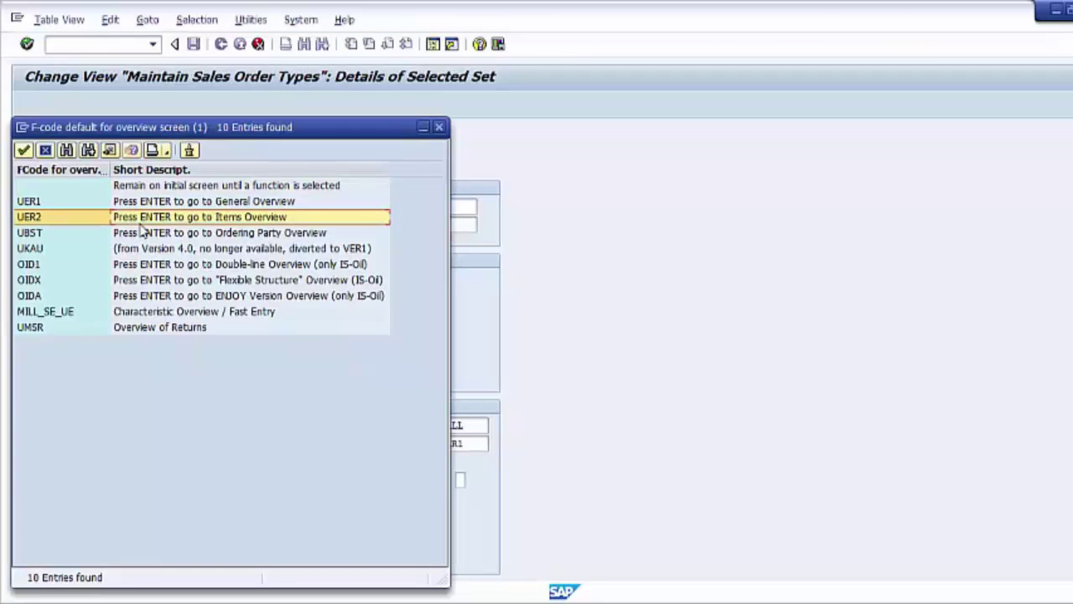
click(162, 234)
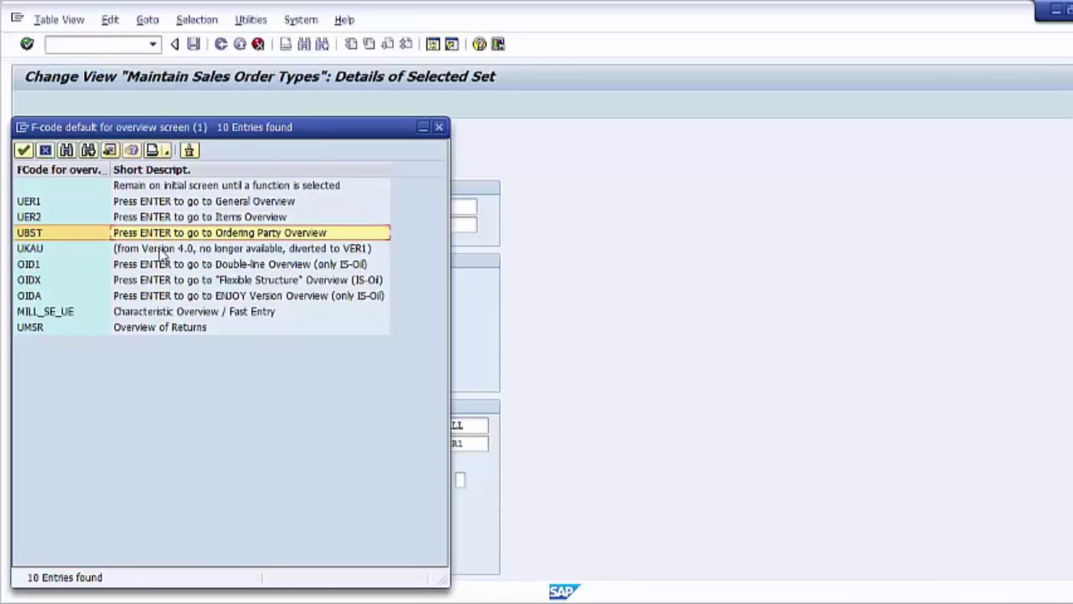
click(161, 250)
click(191, 312)
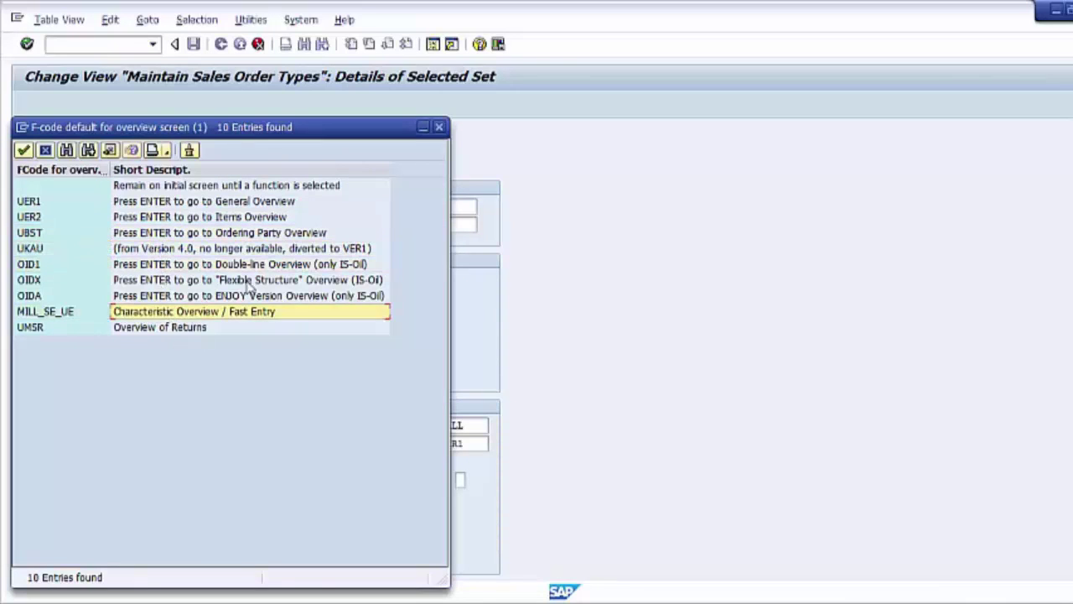
click(439, 128)
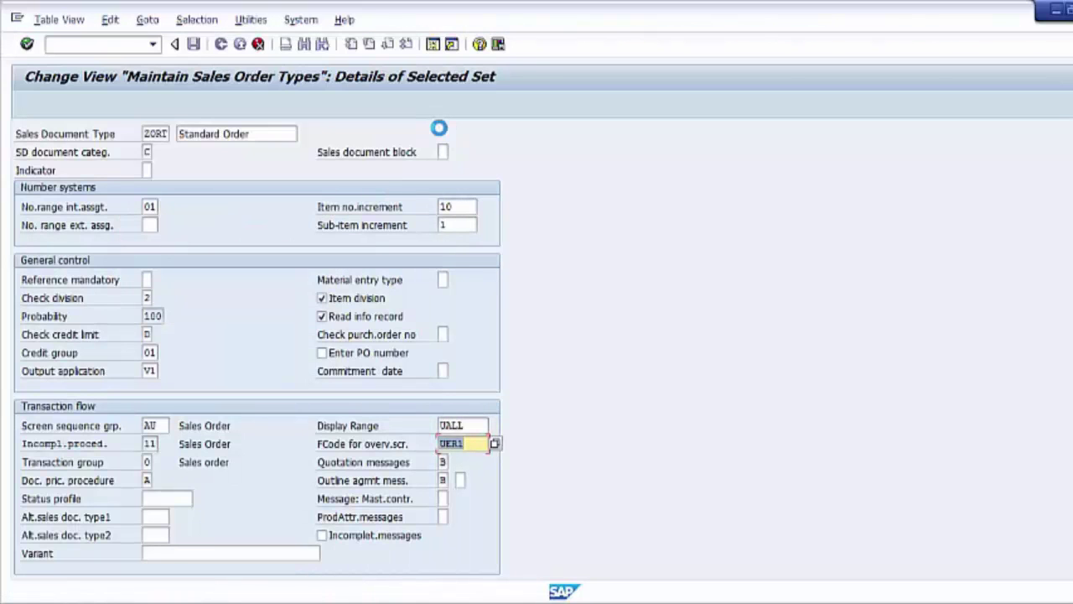
View the possible transaction groups, going from 0 Order through B Customer independent requirements, and close the list without choosing one
click(146, 462)
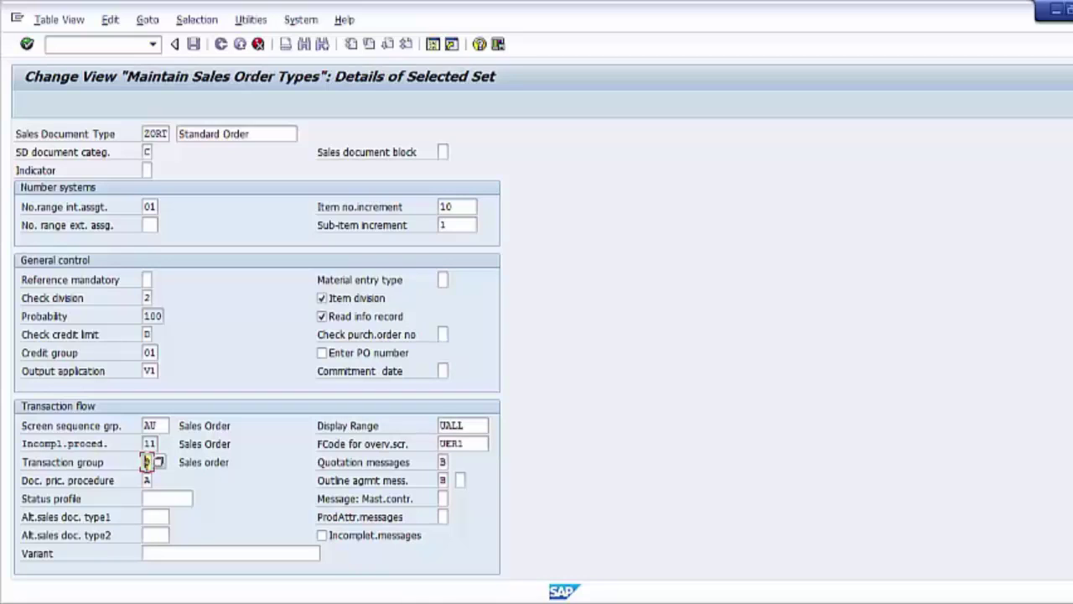
click(157, 467)
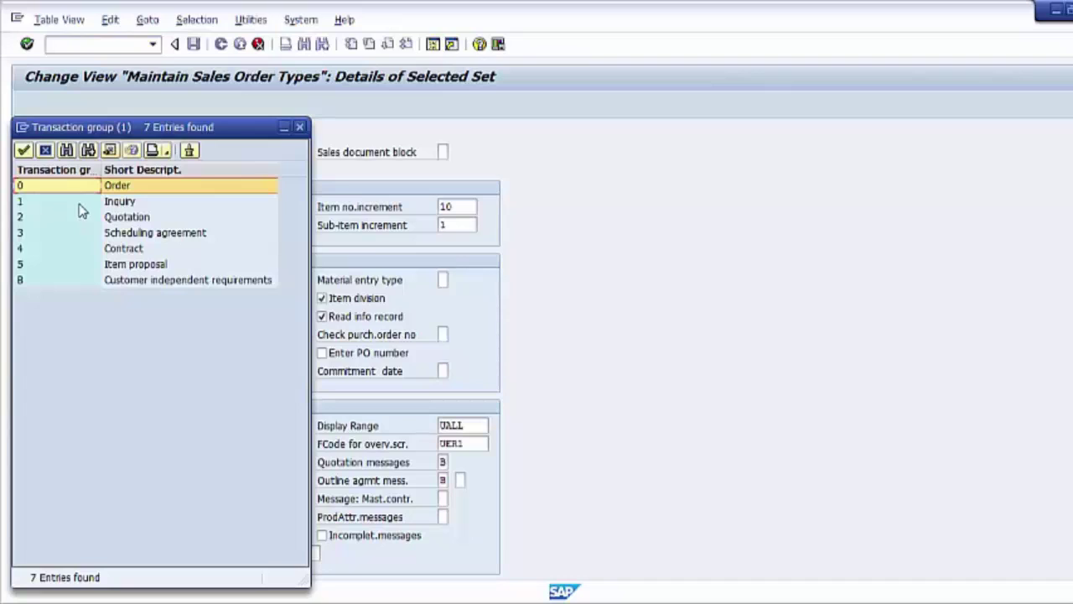
click(123, 190)
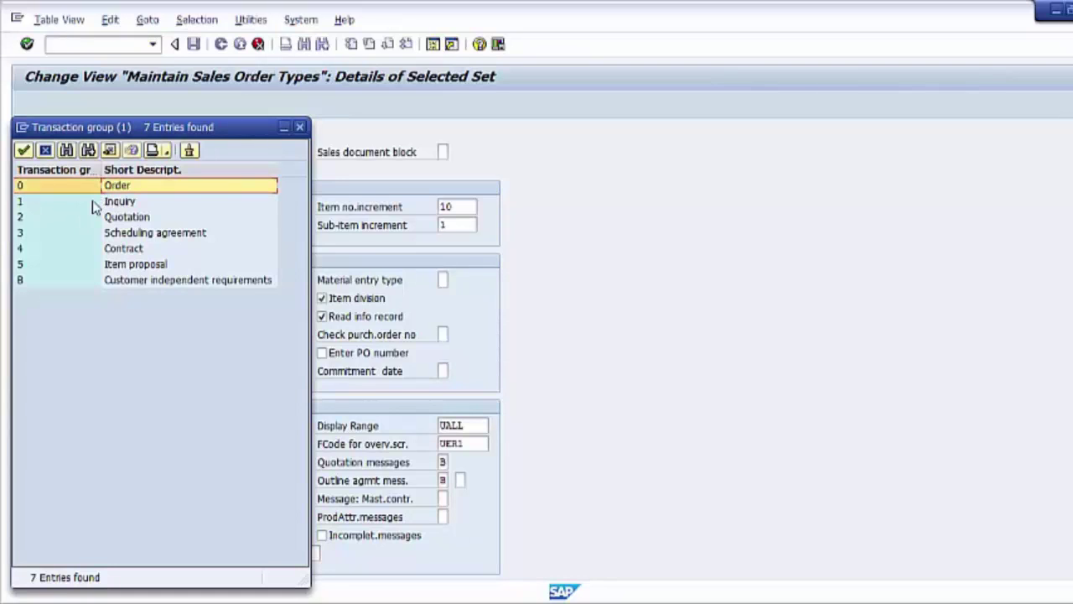
click(94, 205)
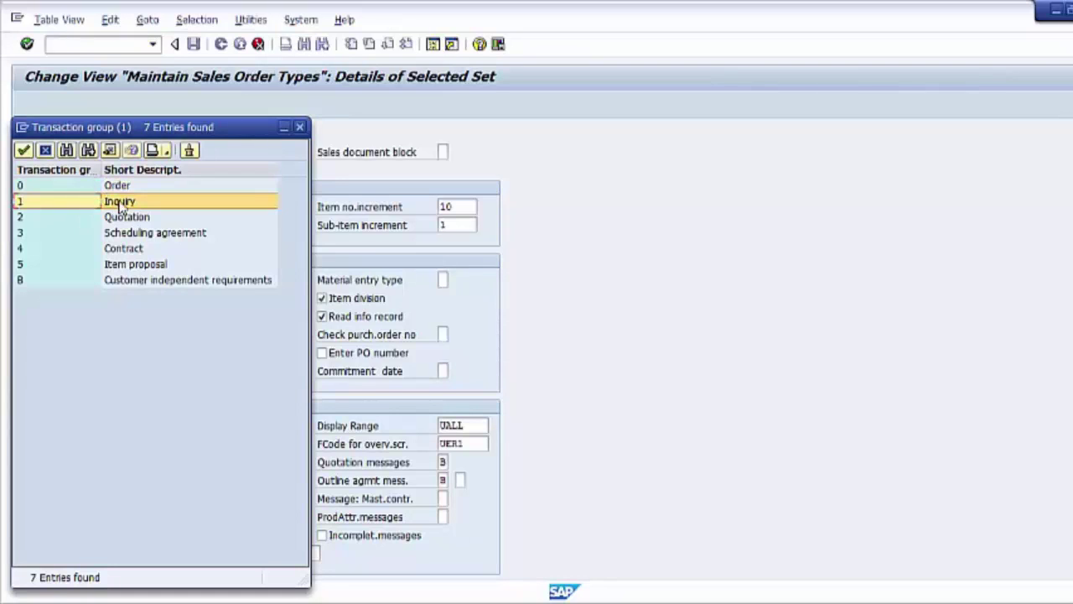
click(92, 222)
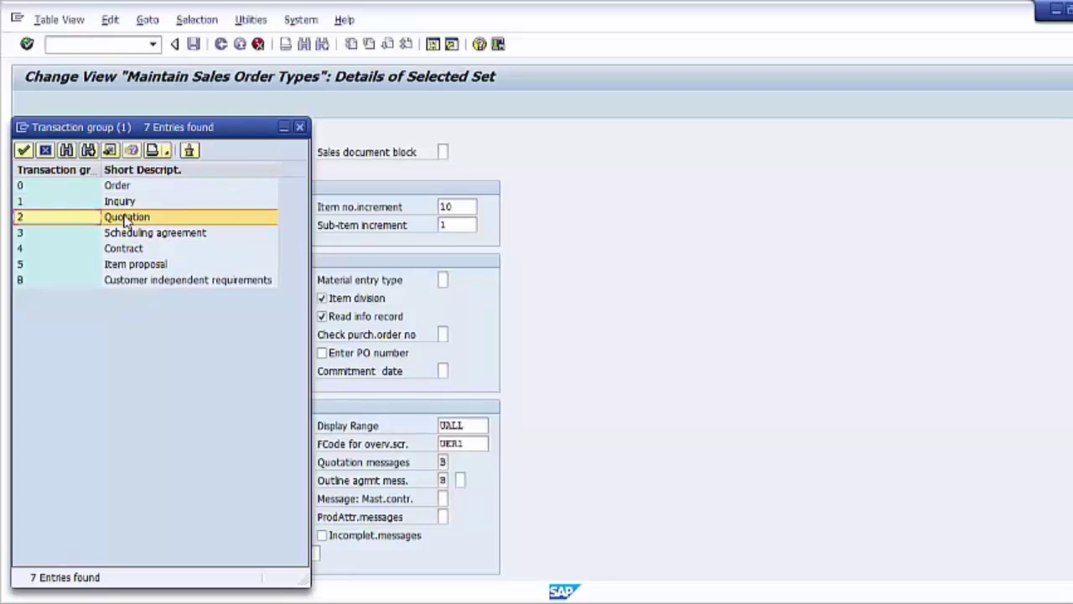
click(124, 218)
click(89, 234)
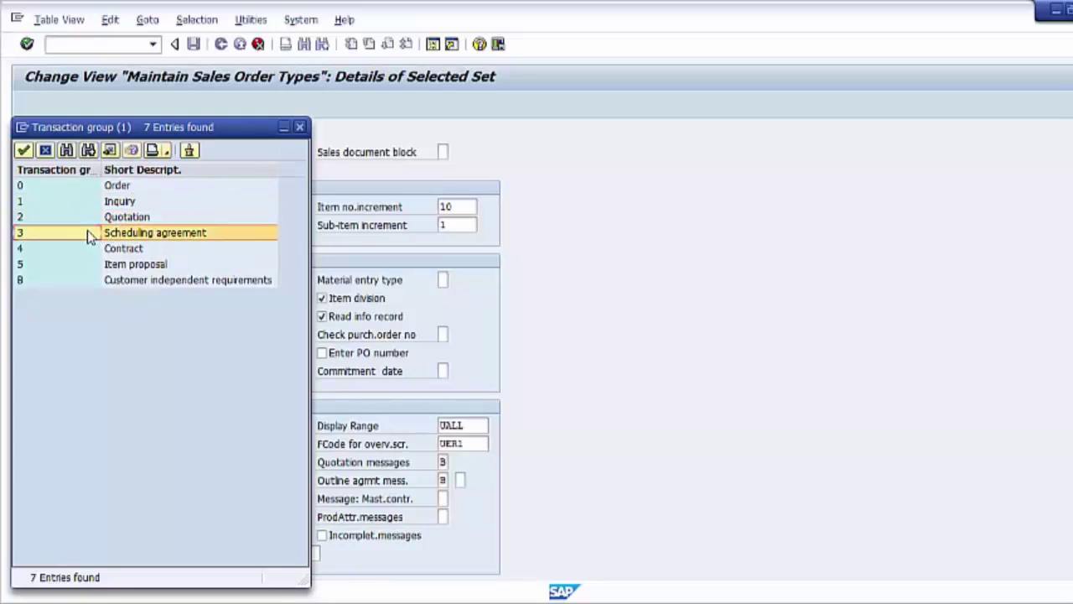
click(94, 251)
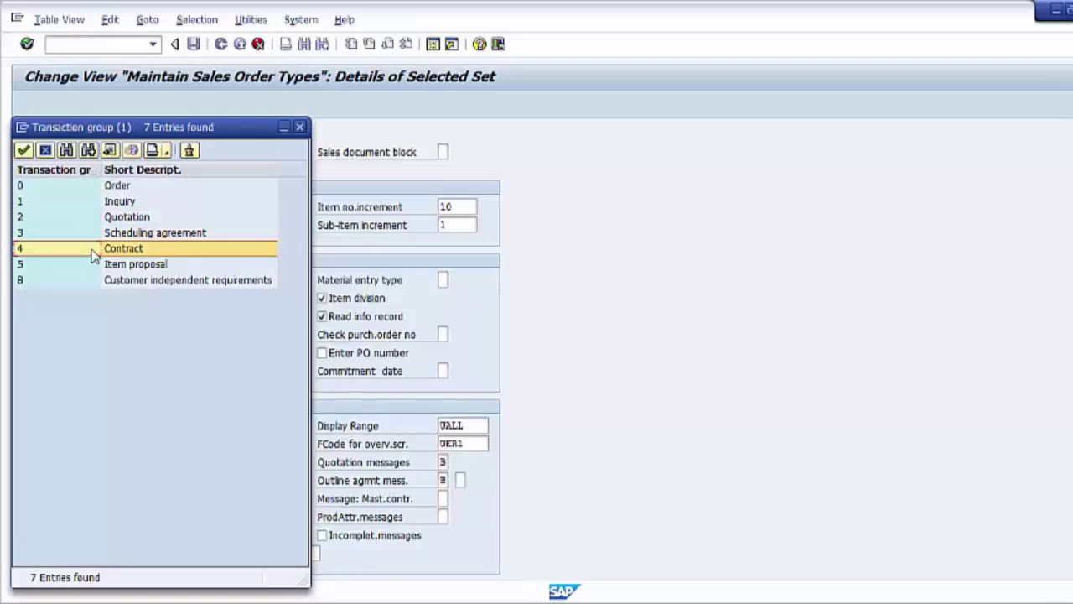
click(92, 265)
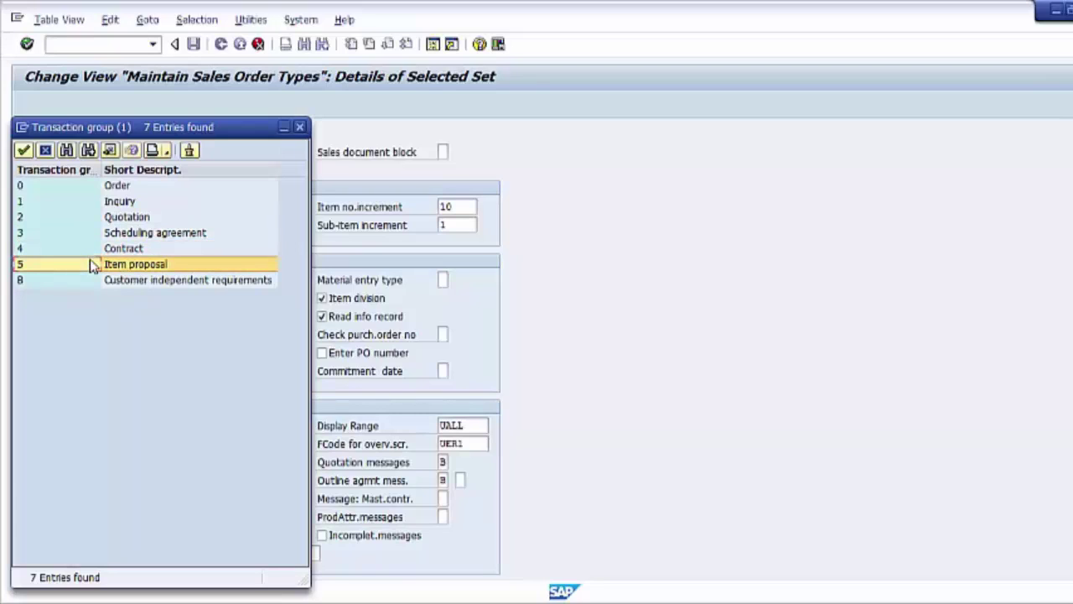
click(94, 283)
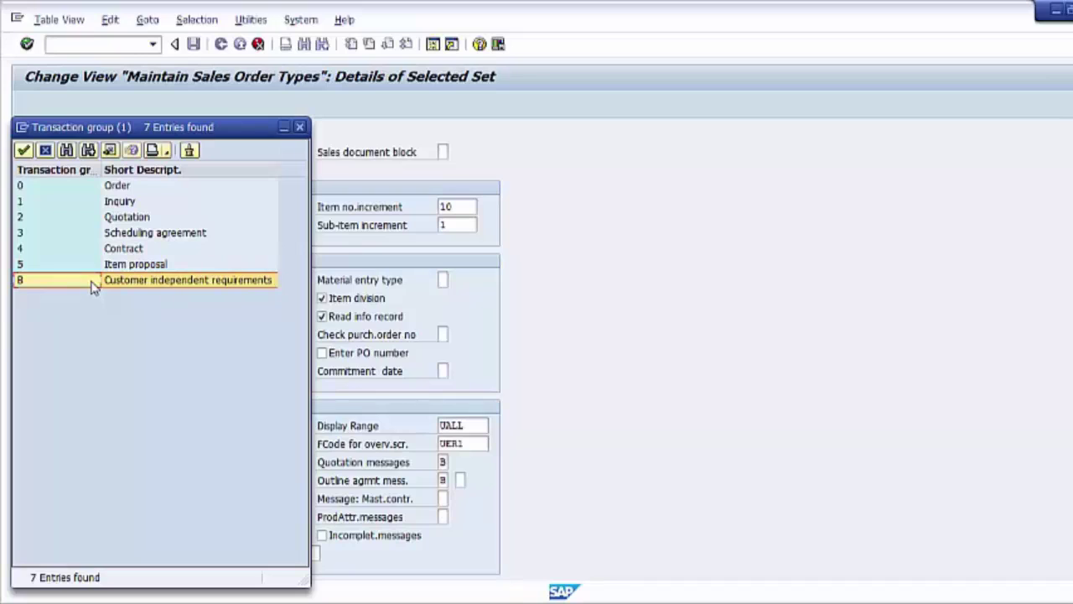
click(301, 127)
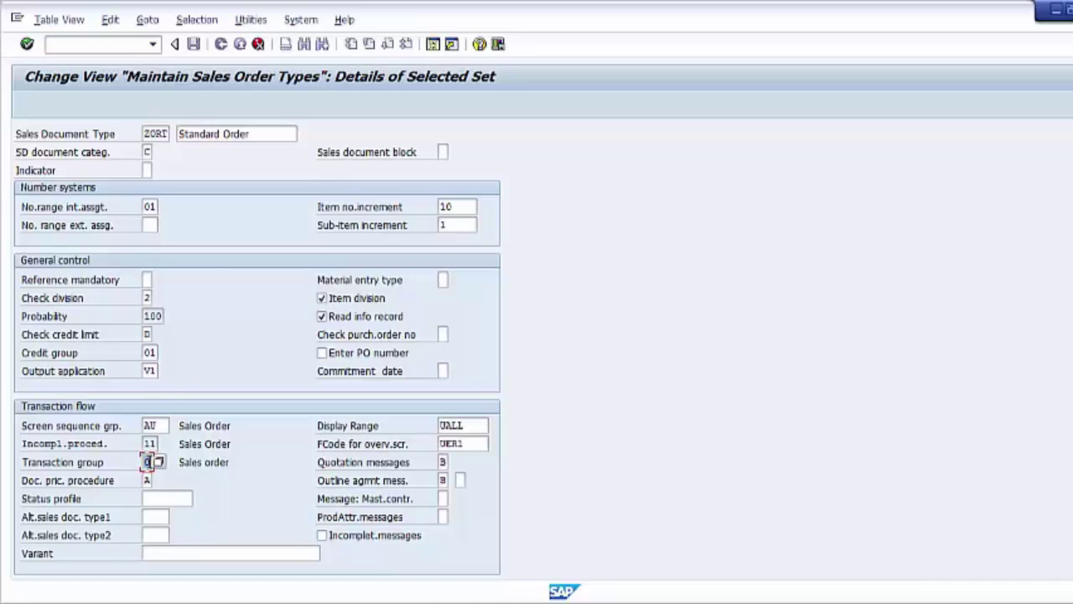
View the possible transaction groups again, examining 0 Order, and close the list without choosing one
click(160, 462)
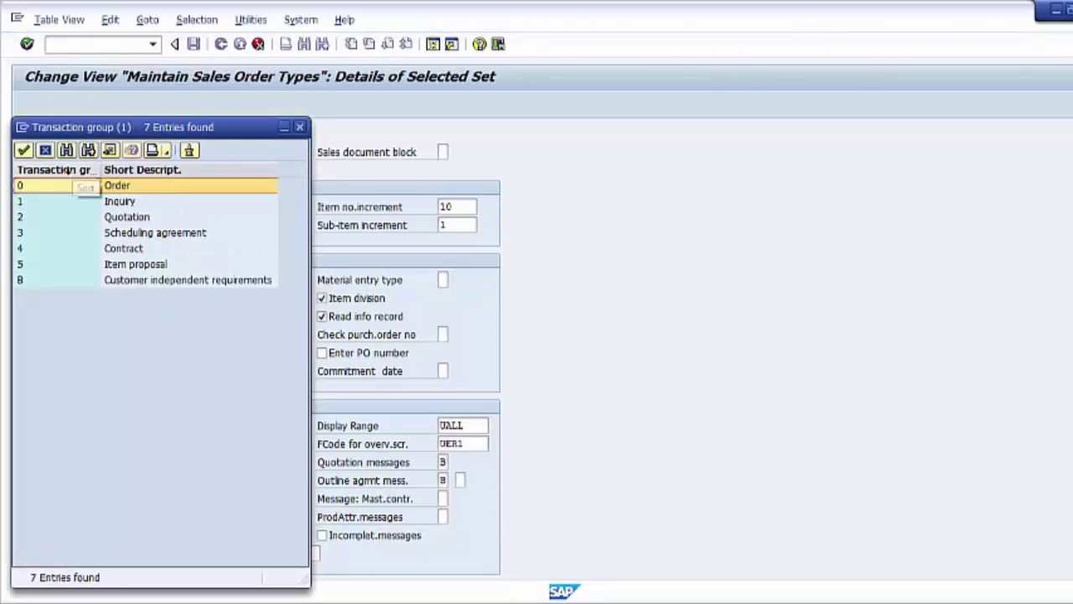
click(118, 189)
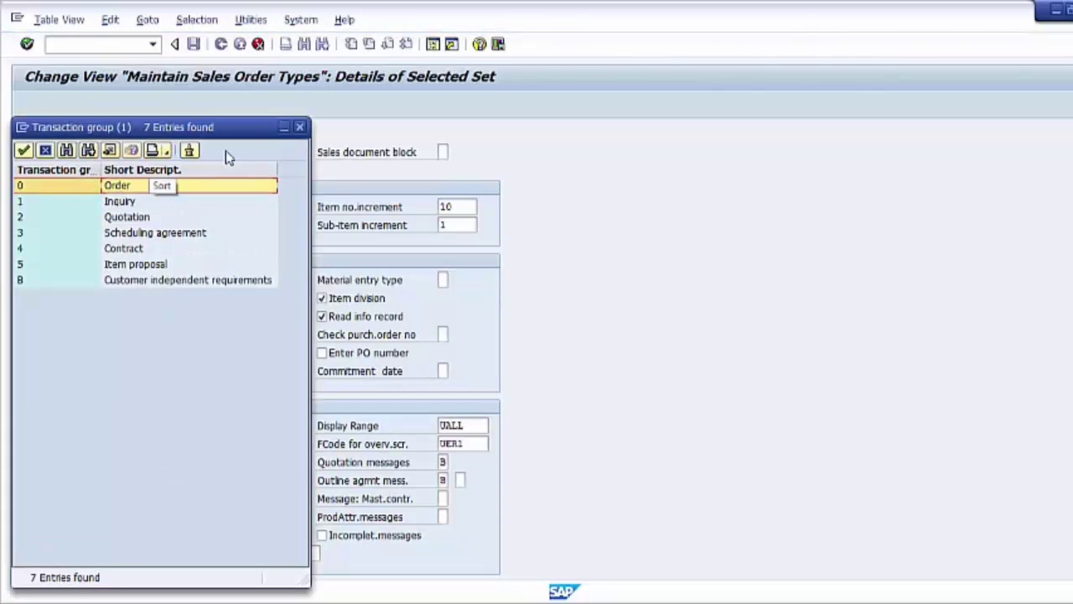
click(301, 128)
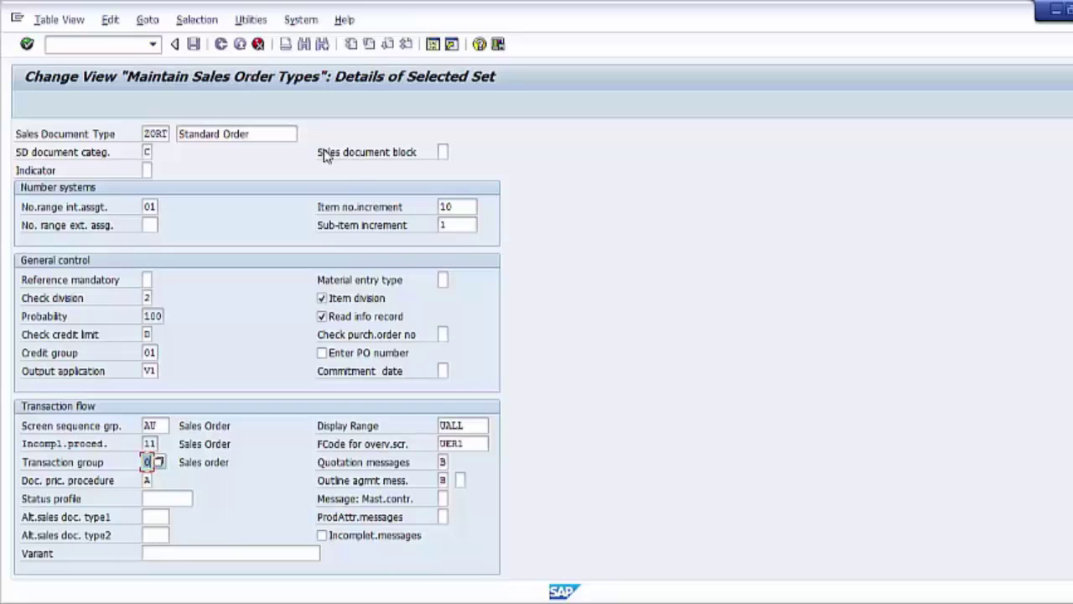
Review the quotation, outline agreement, master contract and product attribute message fields in the transaction flow section
click(422, 465)
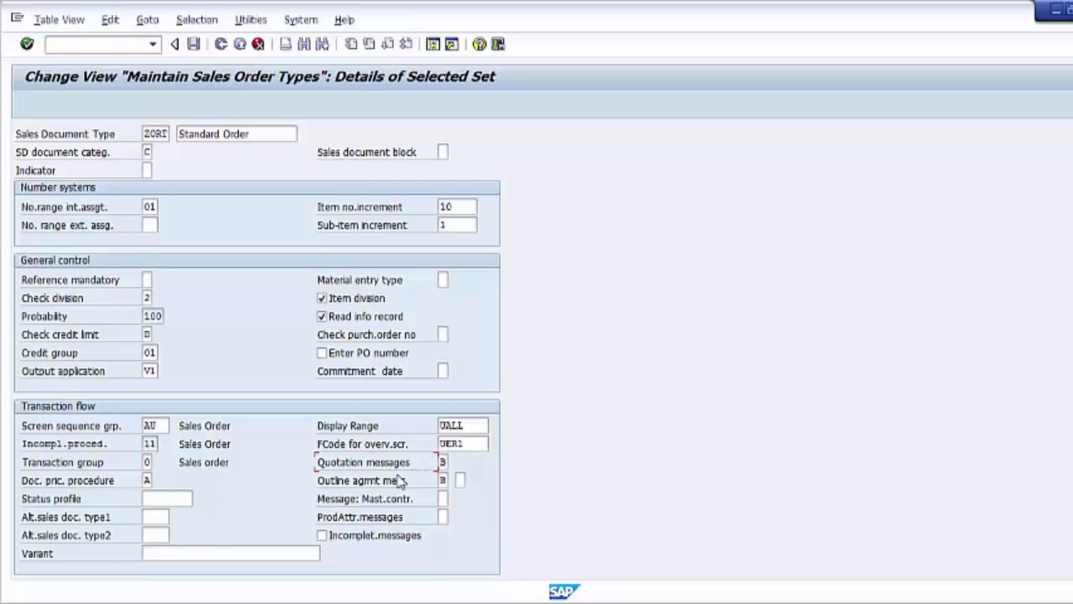
click(399, 481)
click(400, 500)
click(386, 519)
View the possible document pricing procedures, examining A Standard, and close the list without choosing one
click(144, 482)
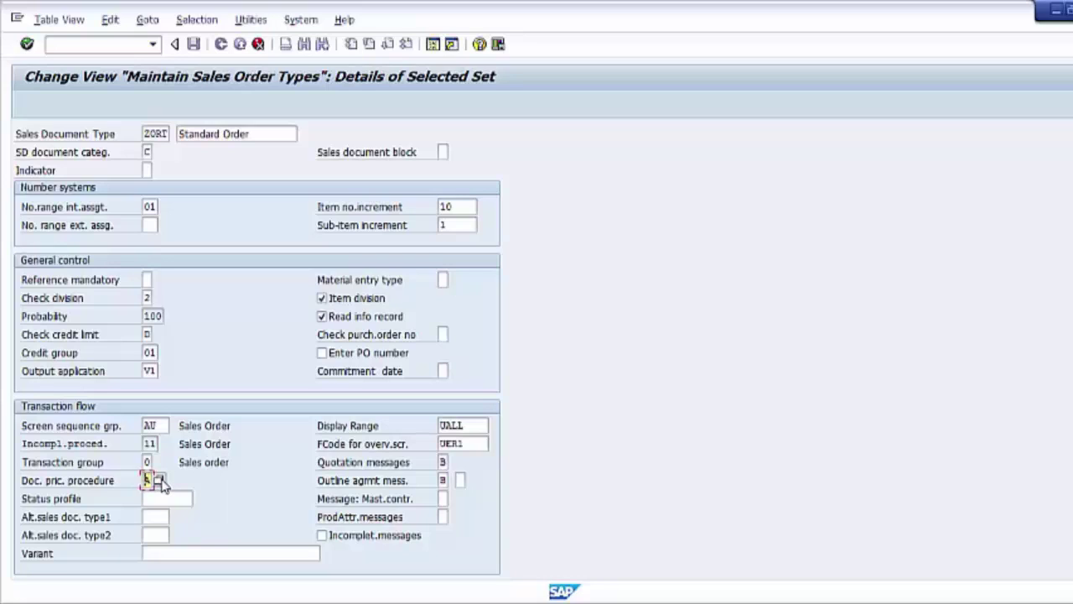
click(160, 481)
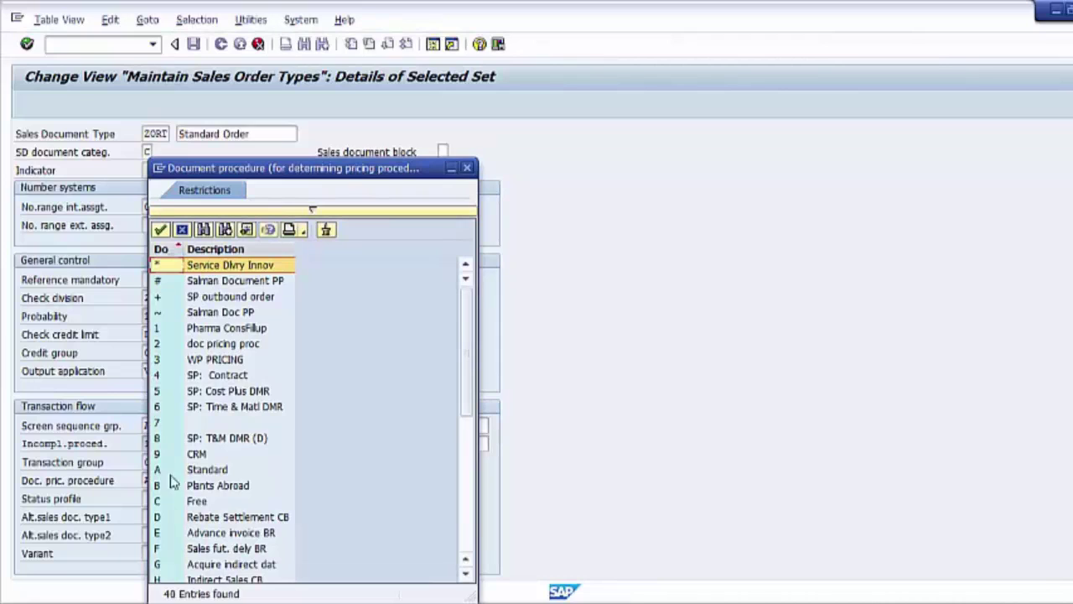
click(467, 167)
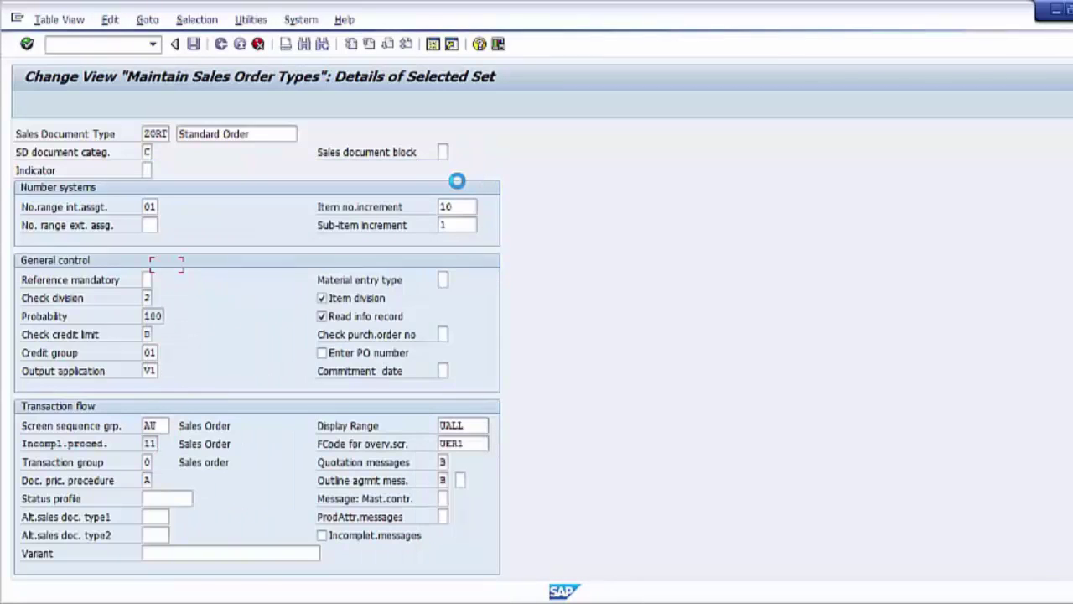
click(150, 480)
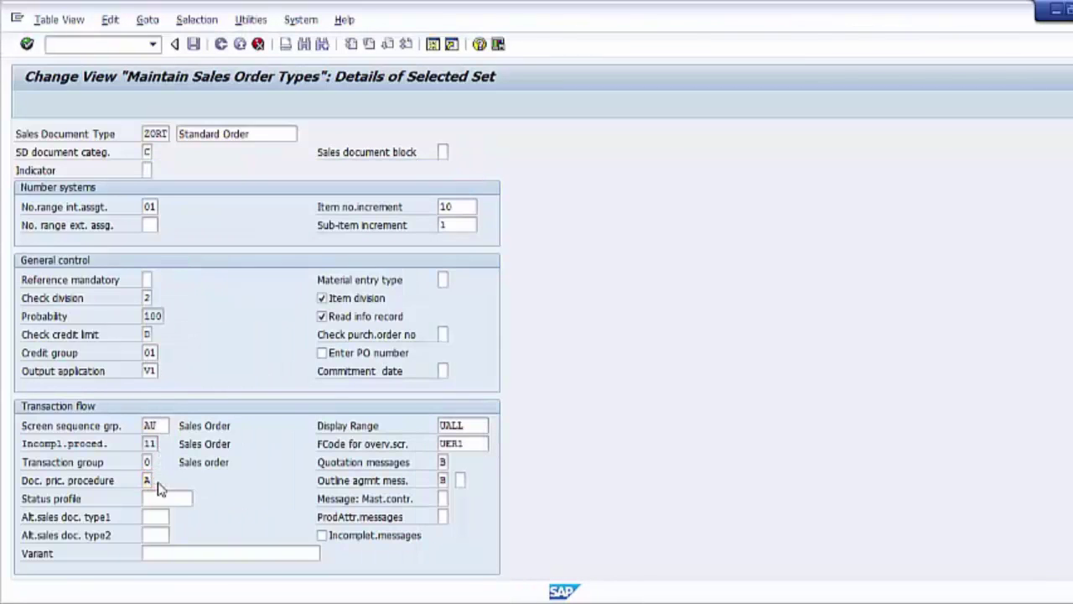
key(F4)
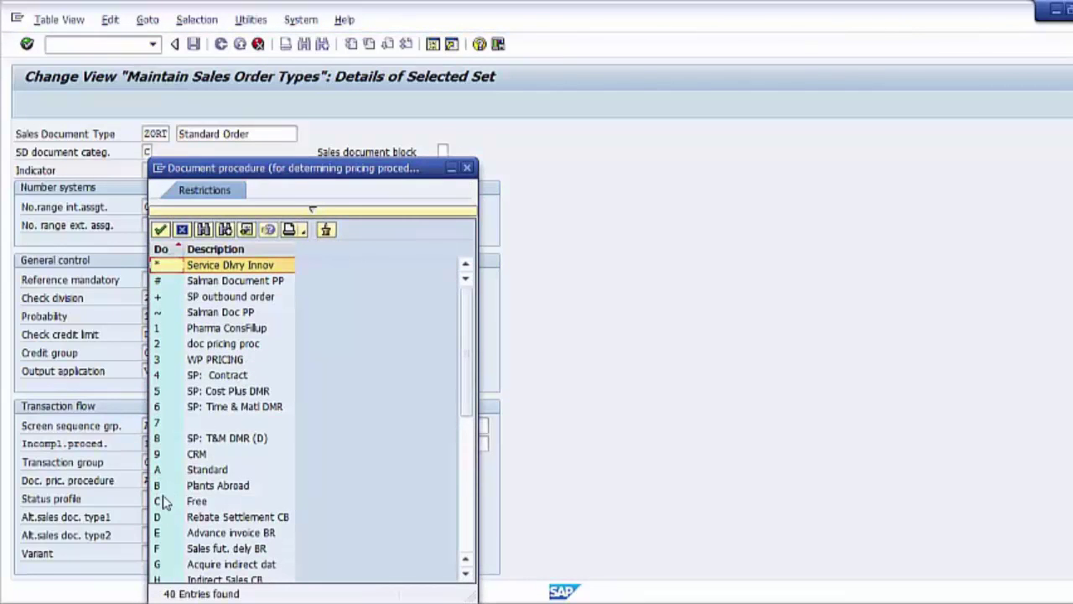
click(197, 473)
click(468, 170)
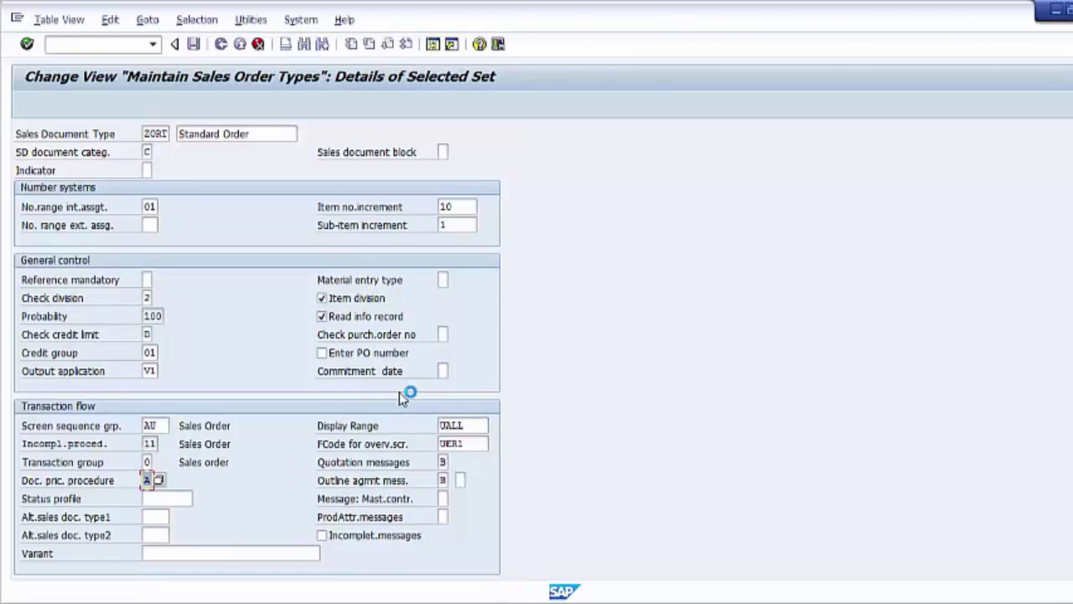
View the possible status profiles for the sales document type and close the list without choosing one
click(42, 501)
click(153, 498)
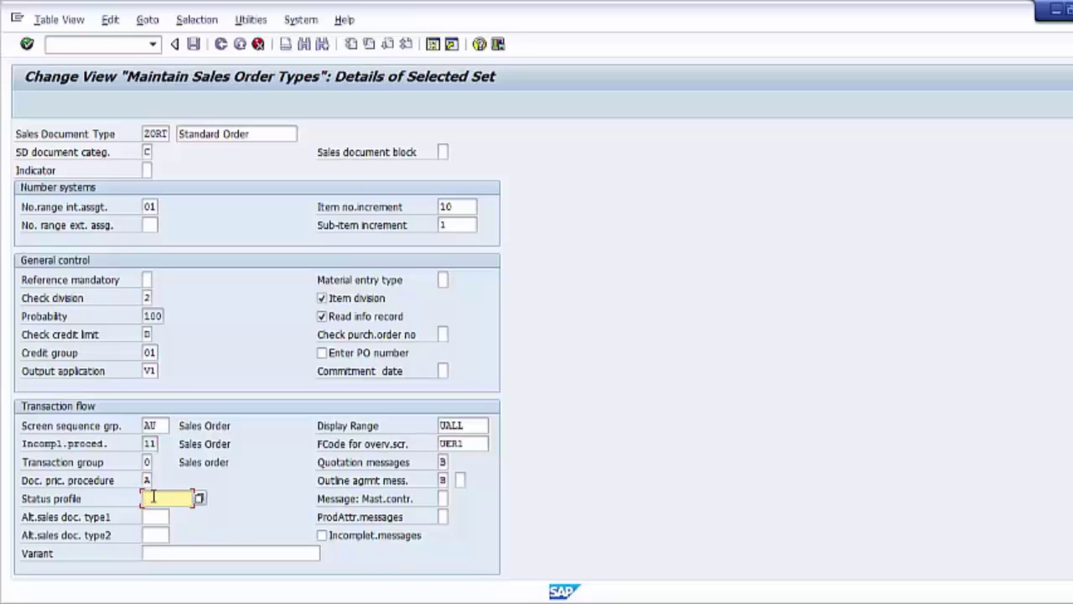
click(200, 500)
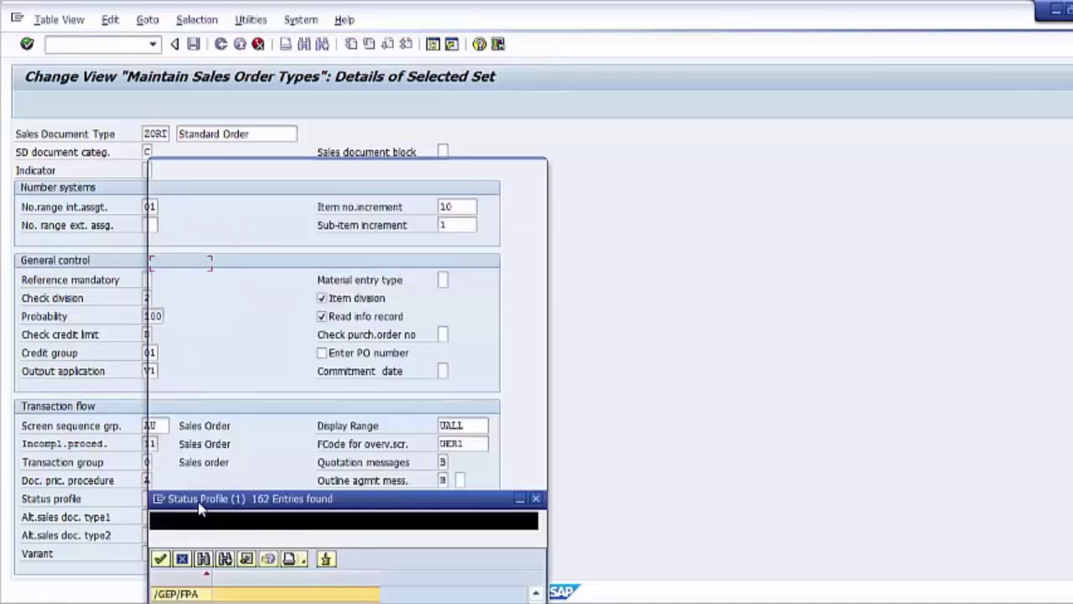
scroll(252, 444, down, 15)
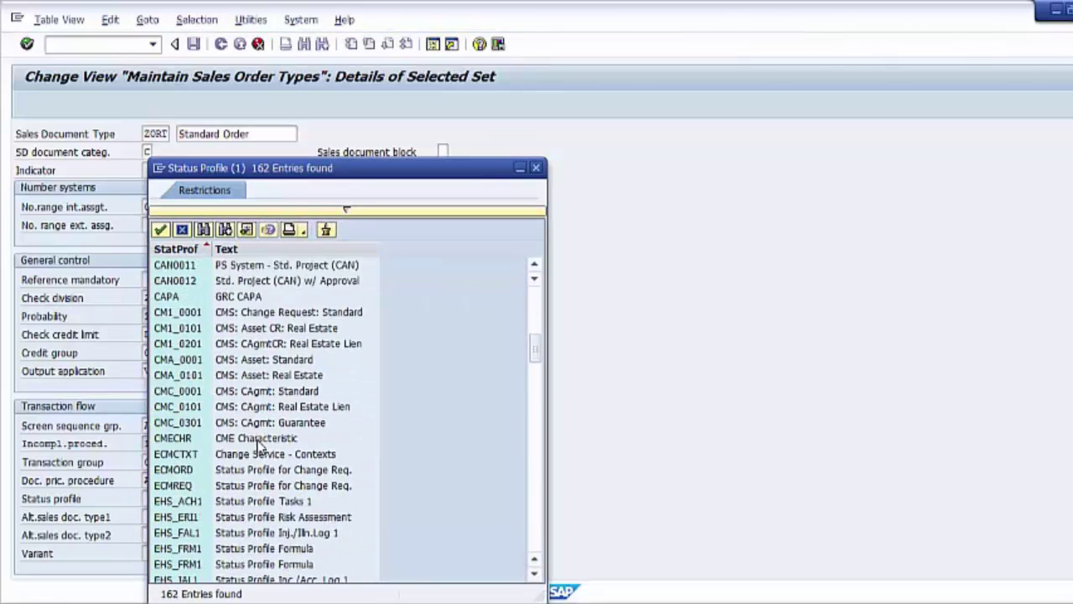
scroll(260, 445, down, 10)
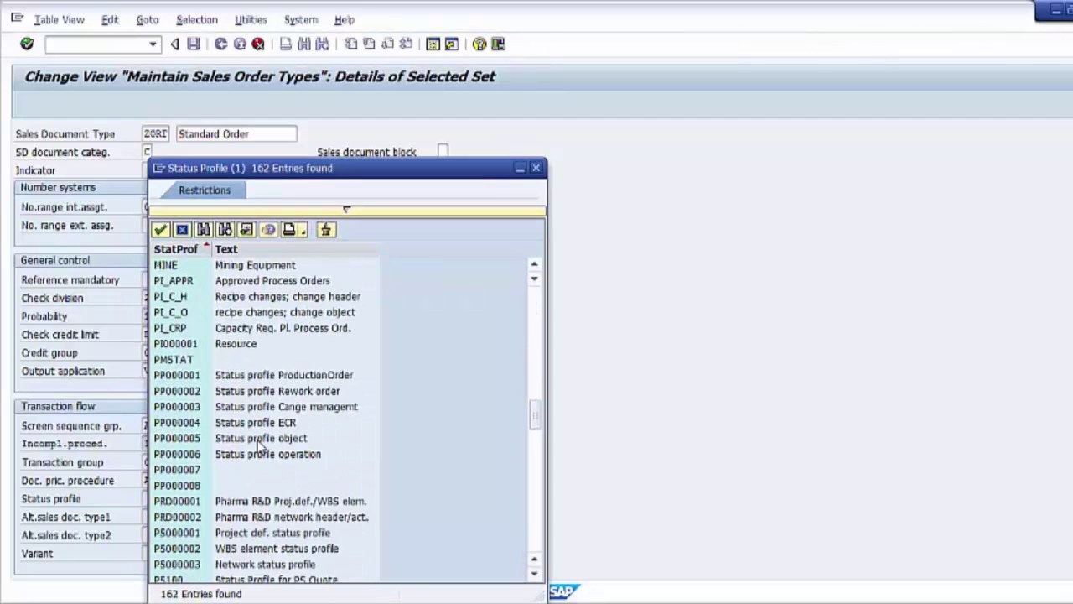
click(535, 168)
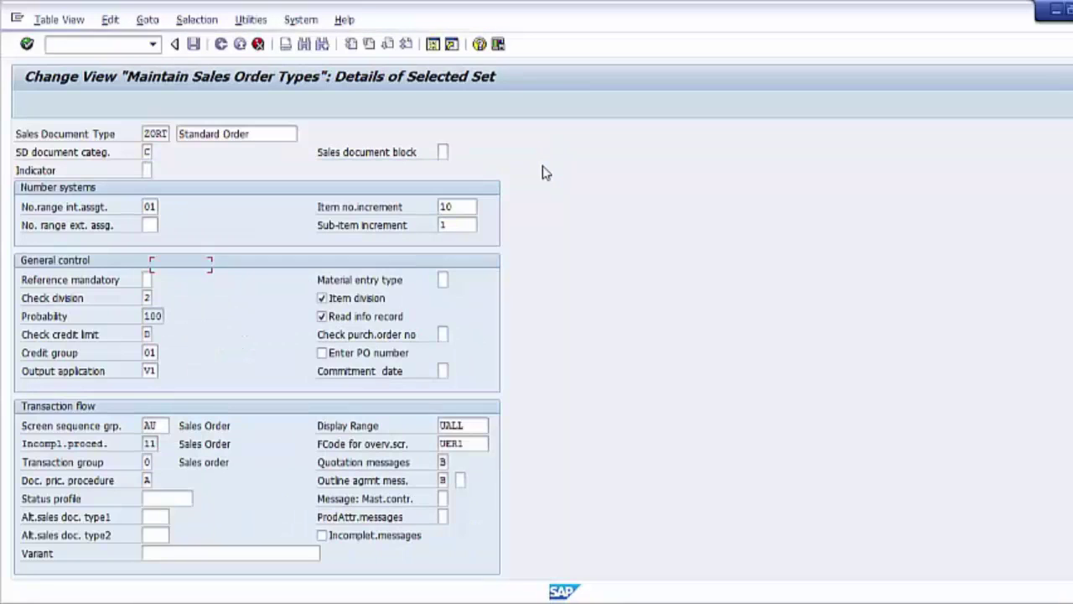
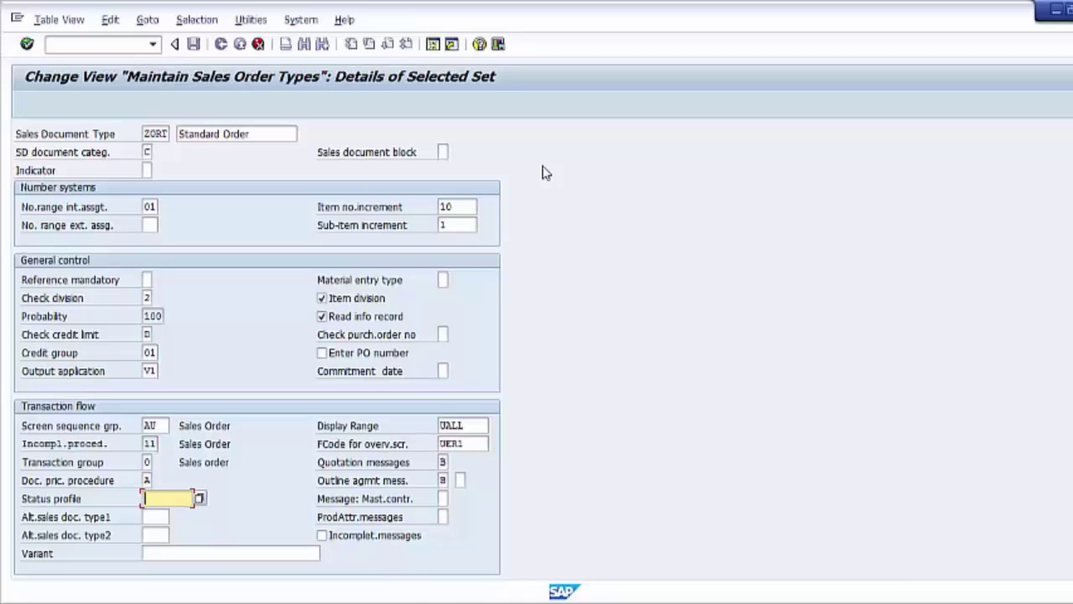
Review the alternative sales document type 1 and type 2 fields in the transaction flow section
click(160, 516)
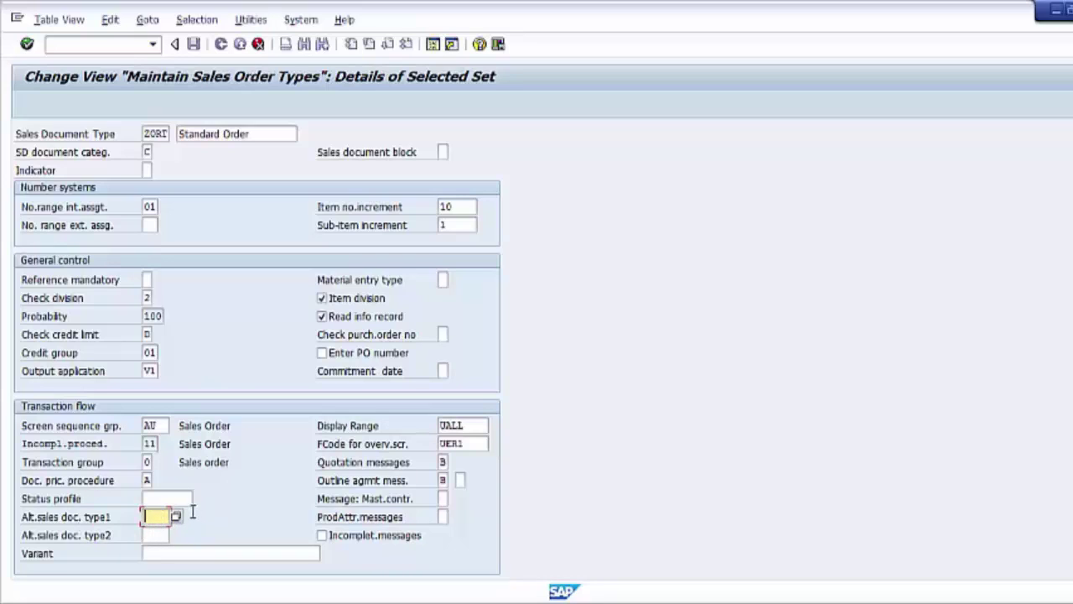
click(149, 533)
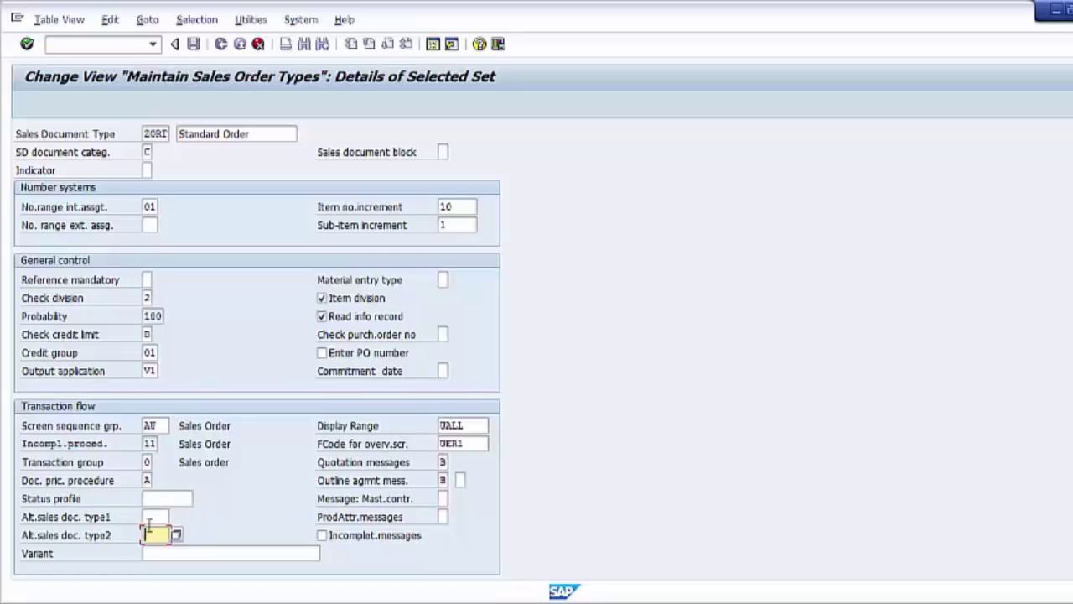
click(150, 519)
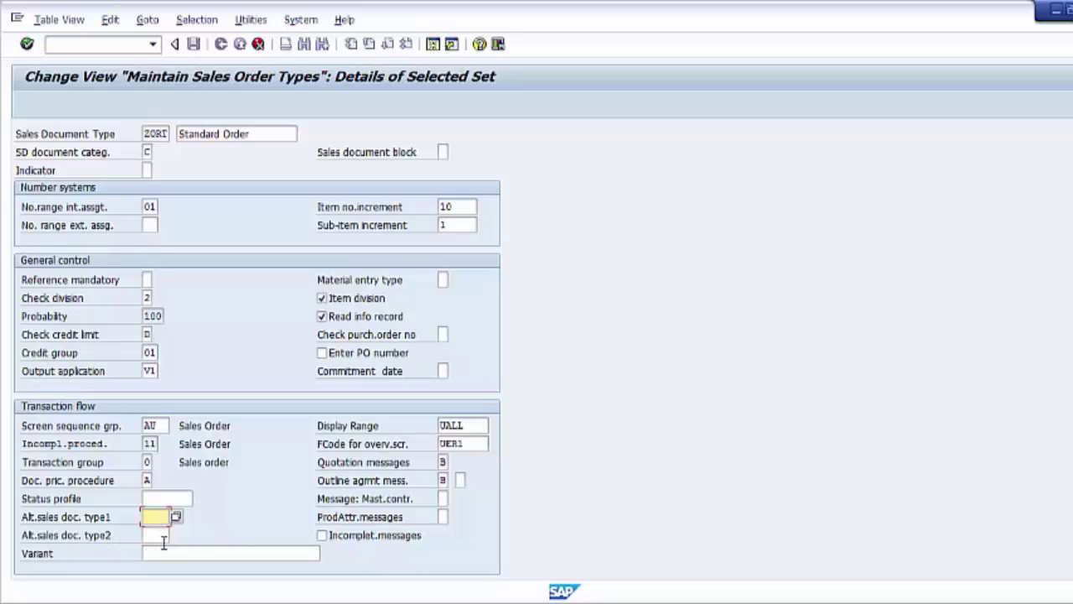
click(156, 534)
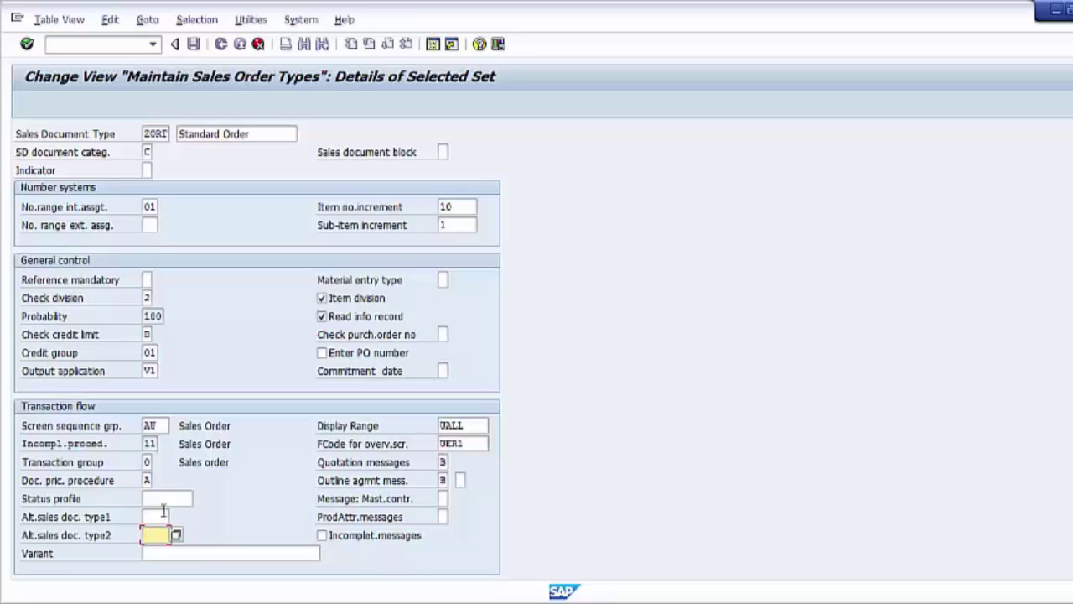
click(155, 518)
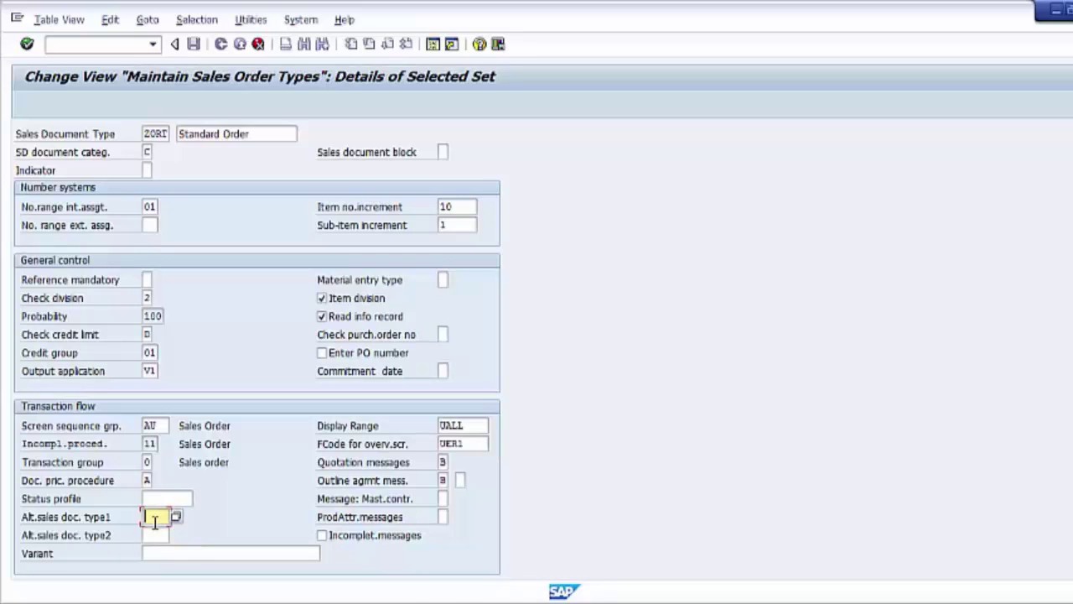
click(151, 536)
click(154, 519)
View the possible transaction variants for the sales document type's Variant field and close the list without choosing one
click(164, 556)
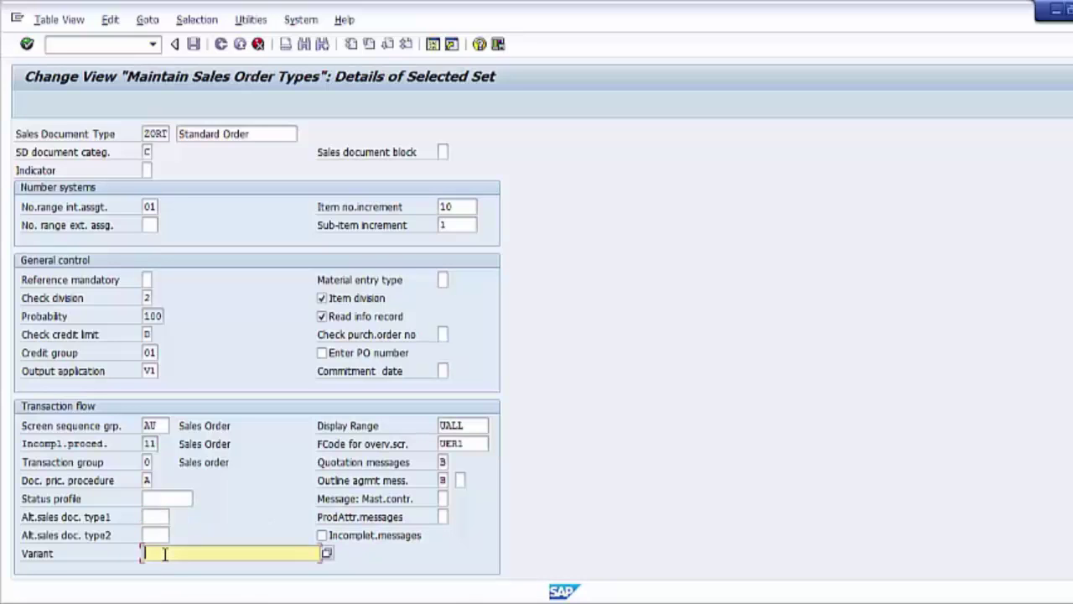
scroll(168, 539, down, 3)
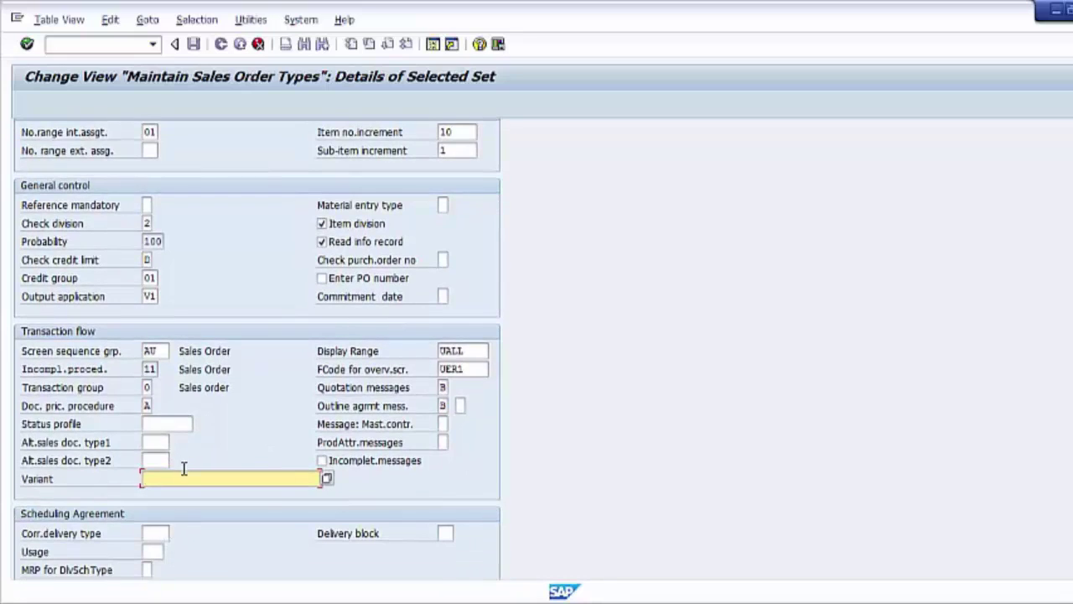
scroll(183, 470, down, 3)
scroll(187, 474, down, 3)
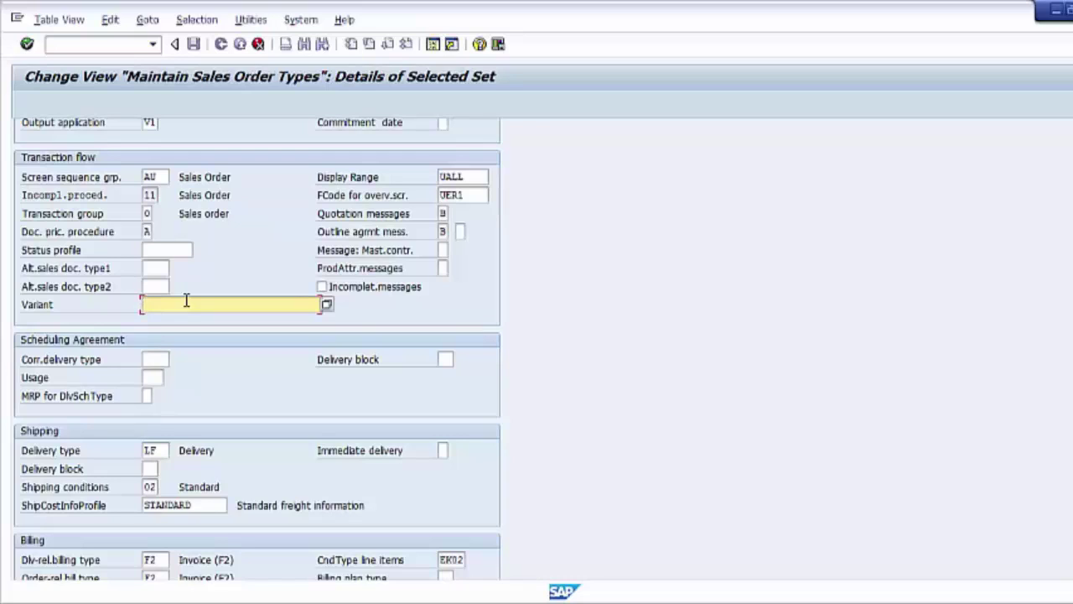
click(327, 304)
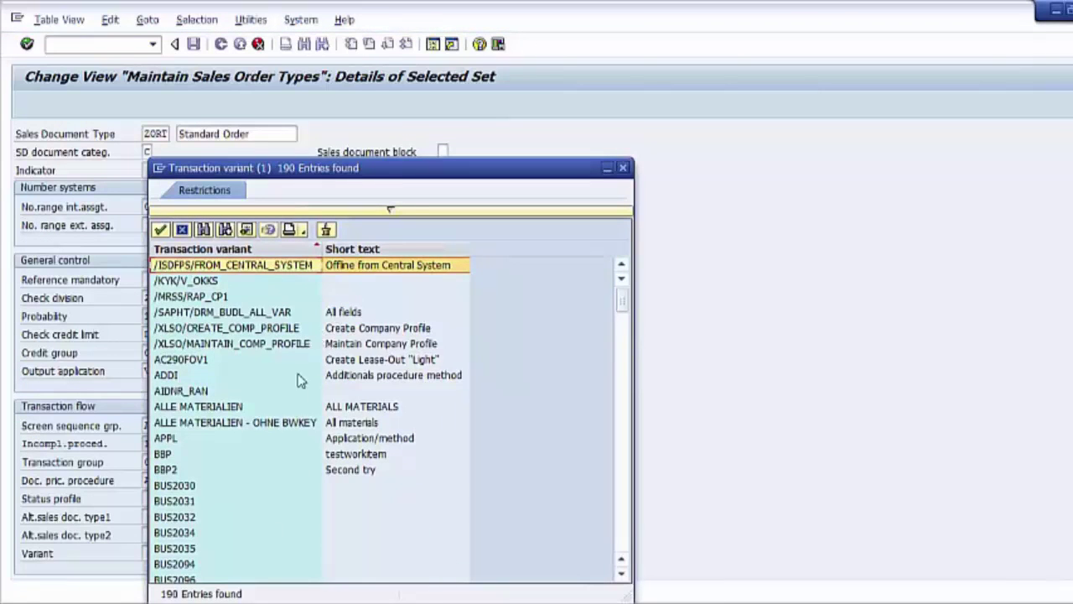
scroll(294, 394, down, 5)
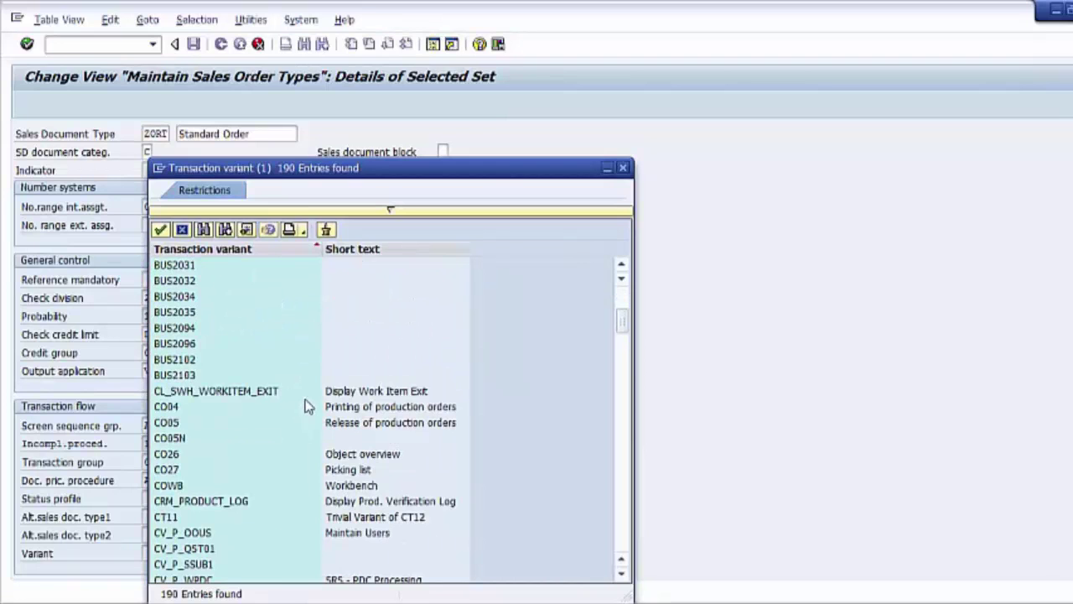
scroll(306, 406, down, 15)
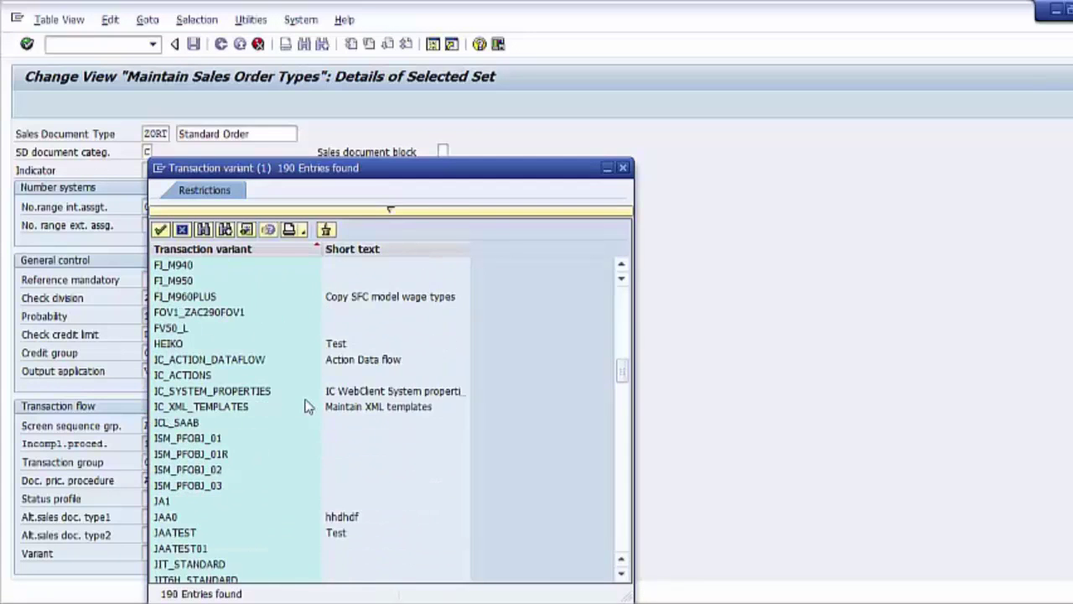
scroll(306, 406, down, 10)
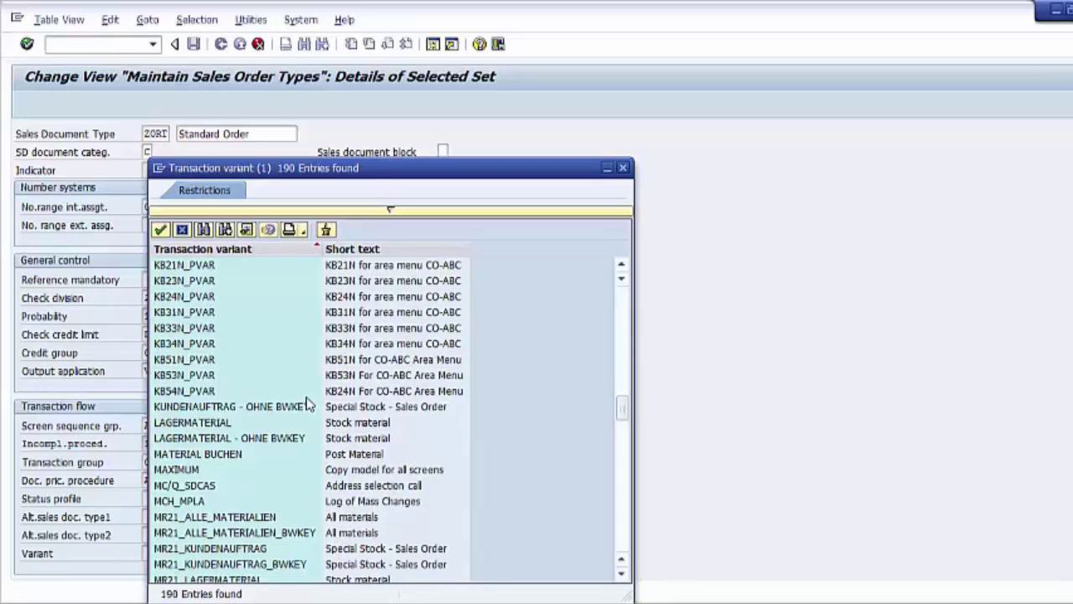
scroll(307, 404, down, 6)
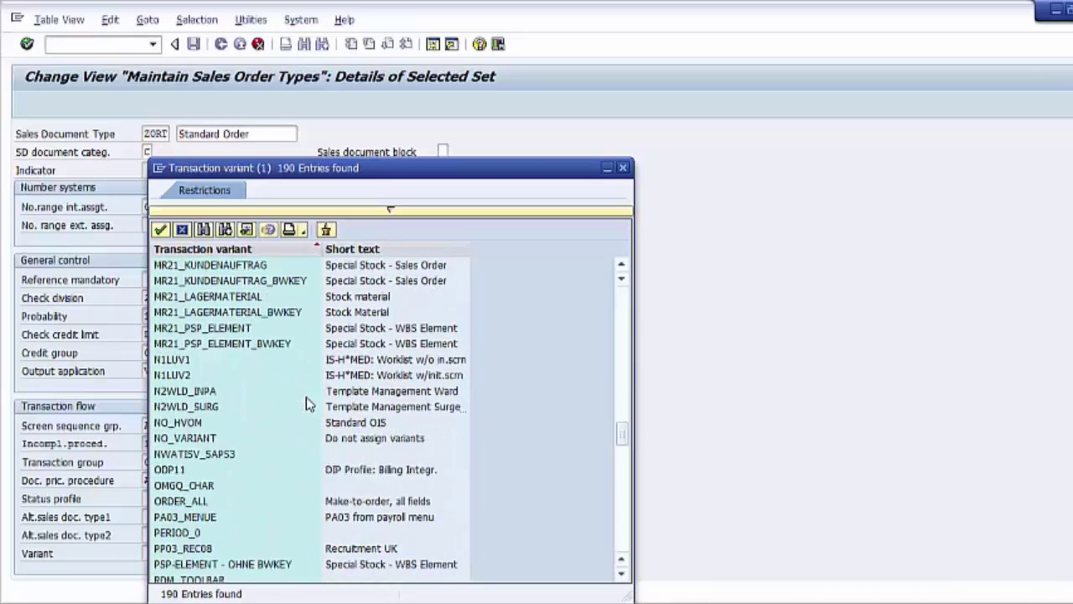
scroll(307, 404, down, 12)
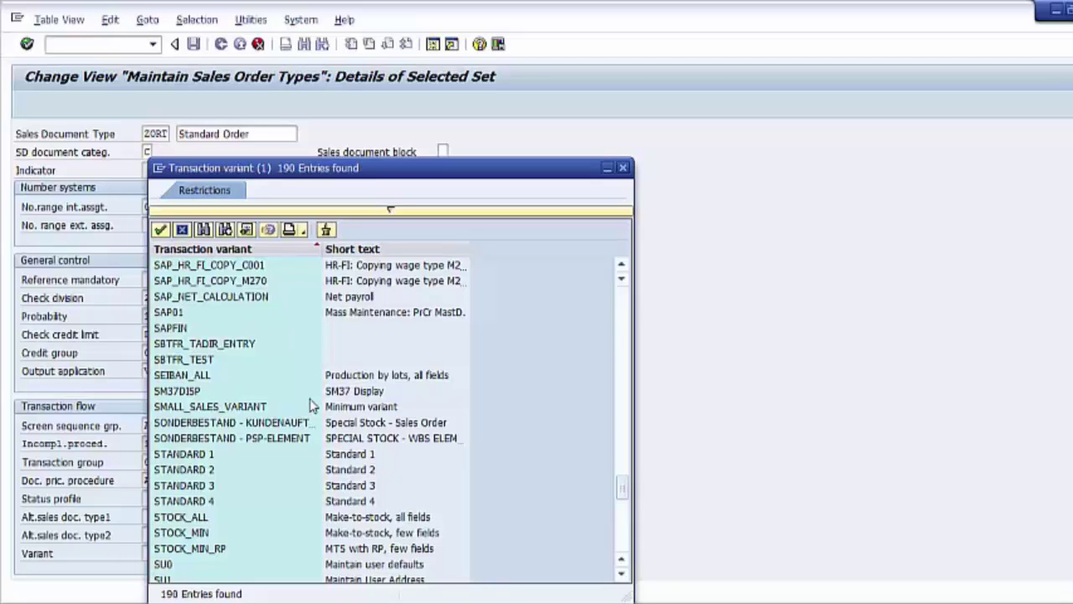
scroll(310, 406, down, 3)
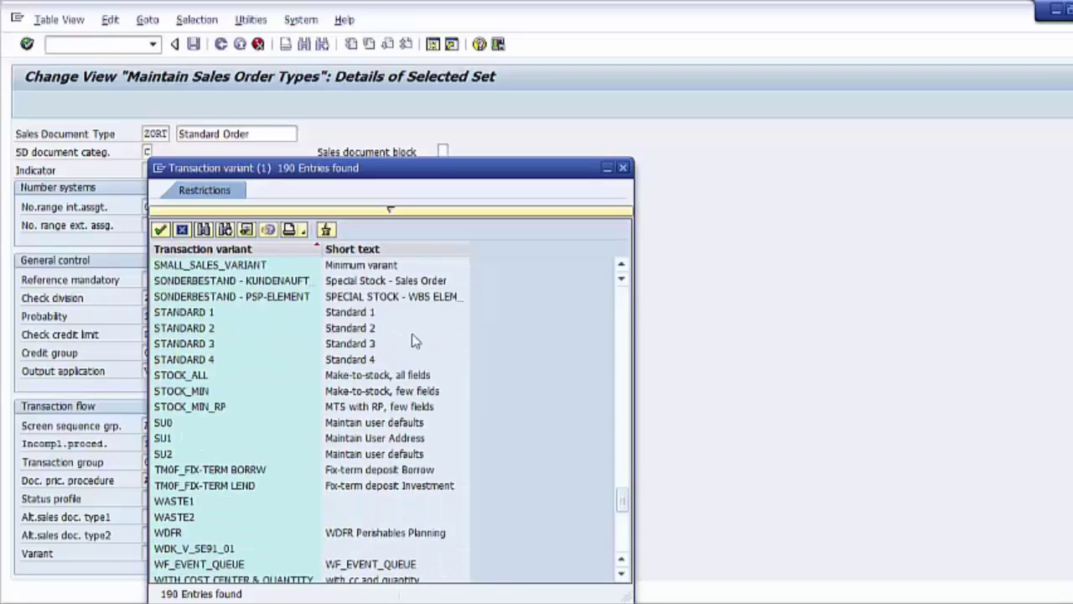
click(624, 169)
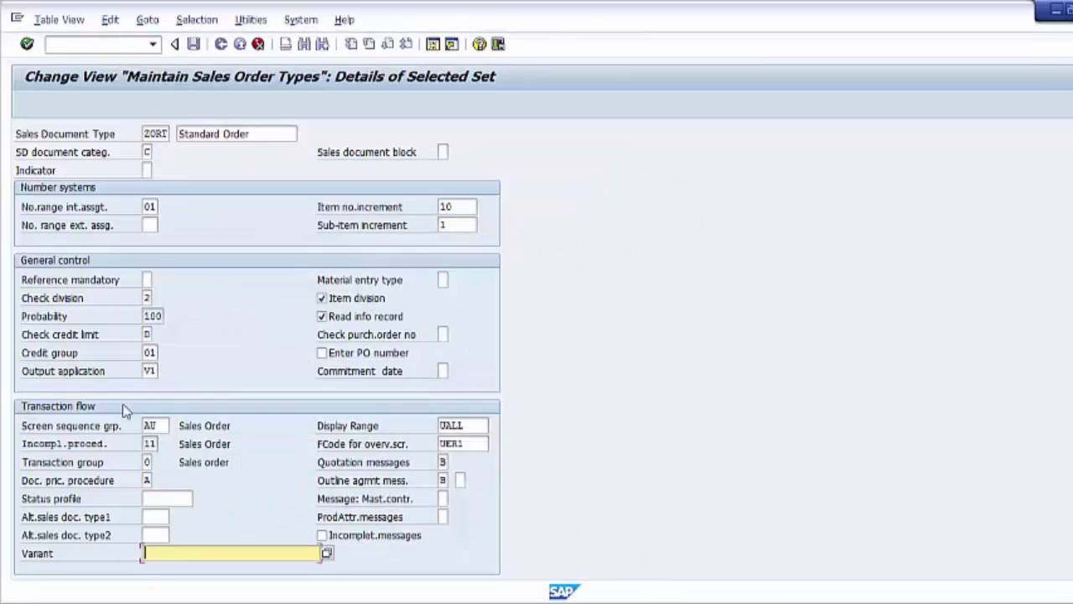
Review the delivery type, delivery block and shipping conditions fields in the shipping section
scroll(191, 533, down, 1)
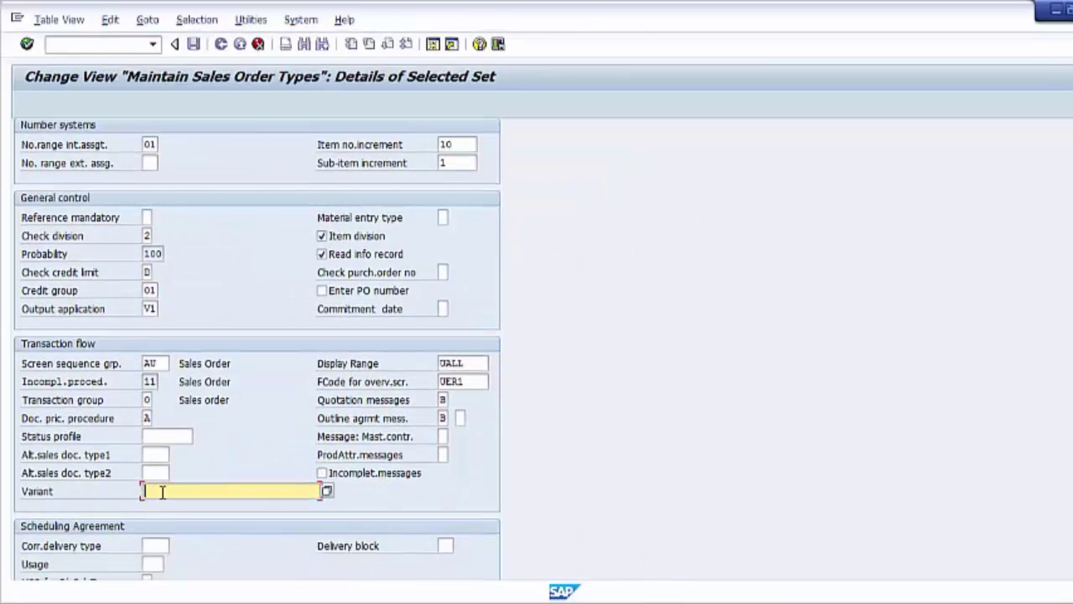
scroll(162, 492, down, 5)
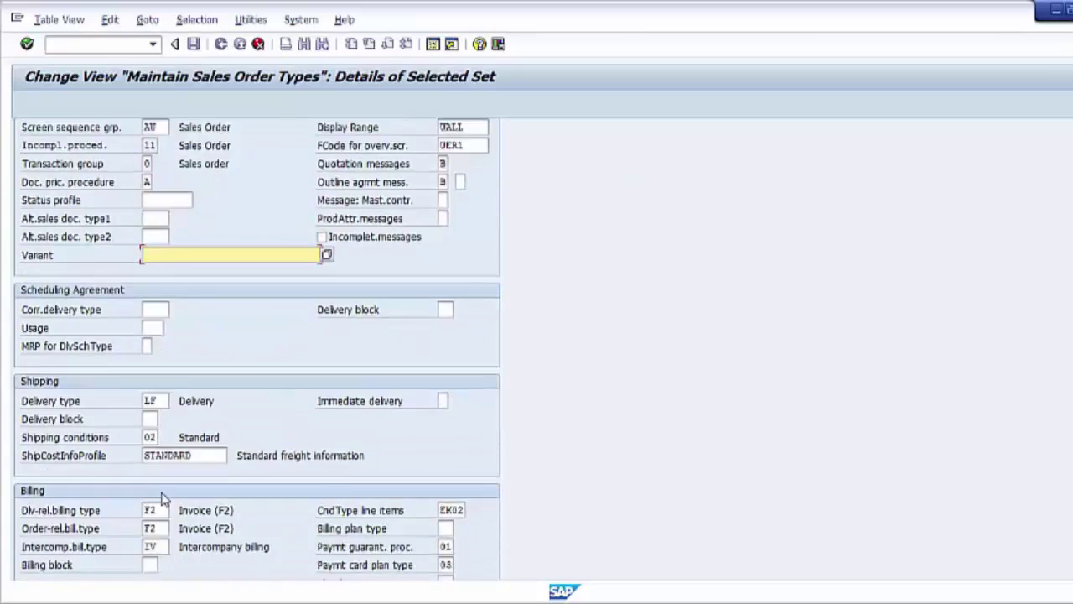
scroll(164, 499, down, 1)
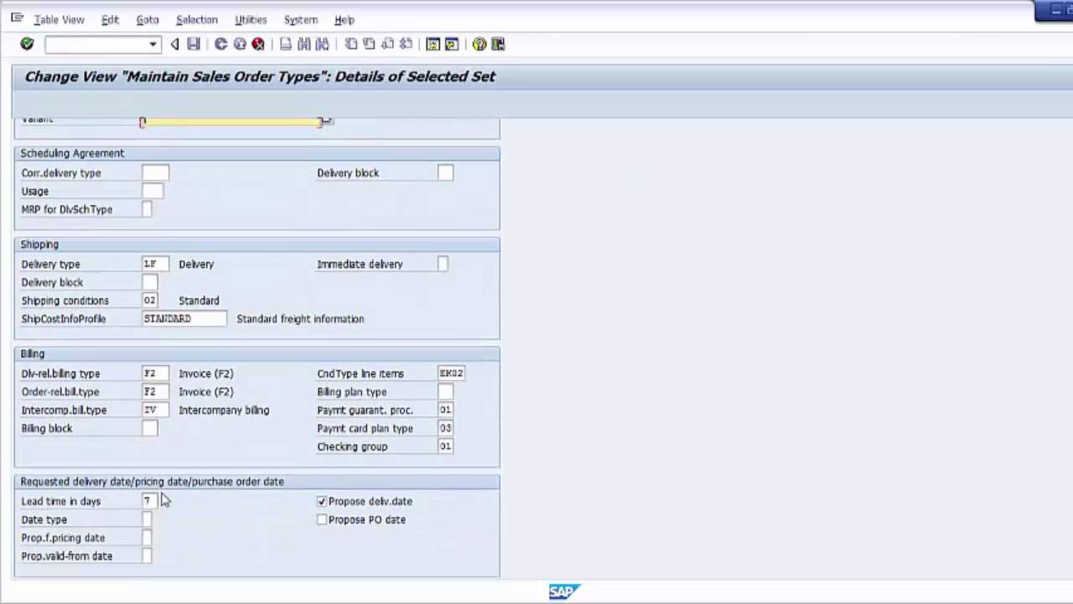
scroll(164, 500, down, 1)
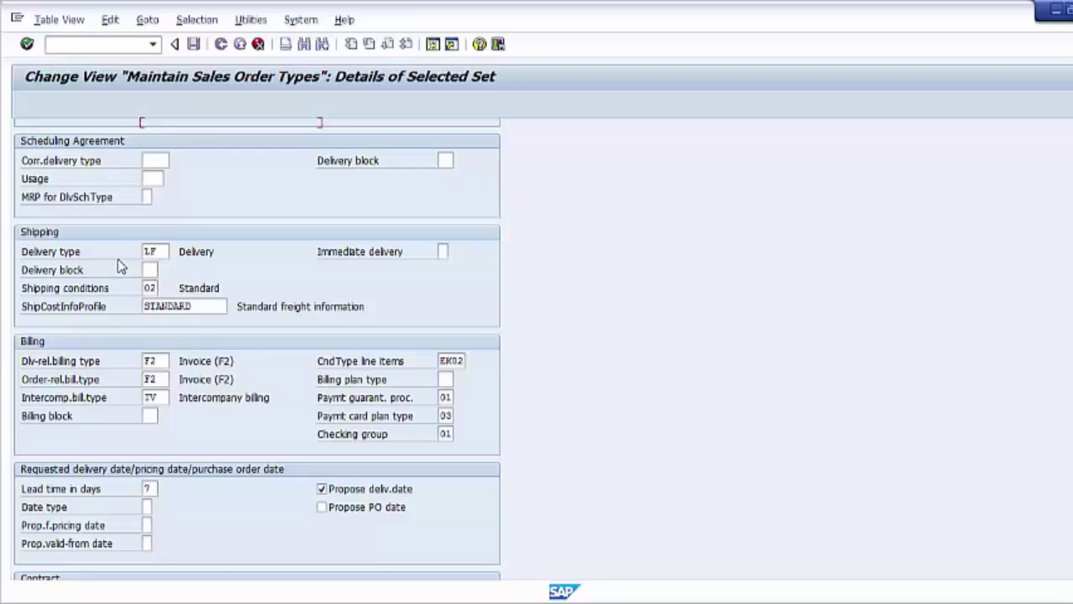
double_click(153, 251)
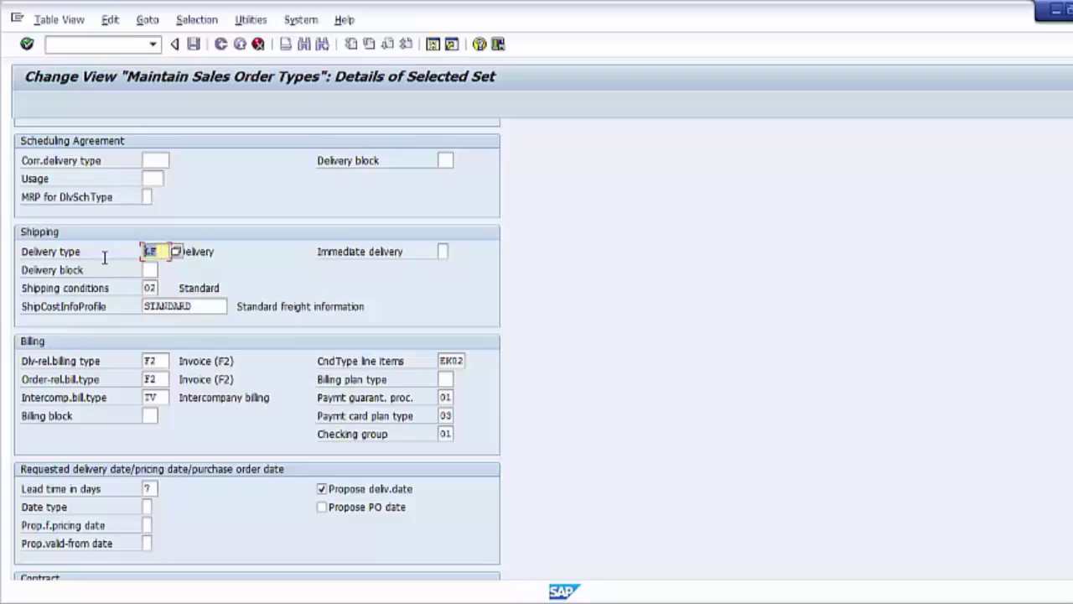
click(151, 270)
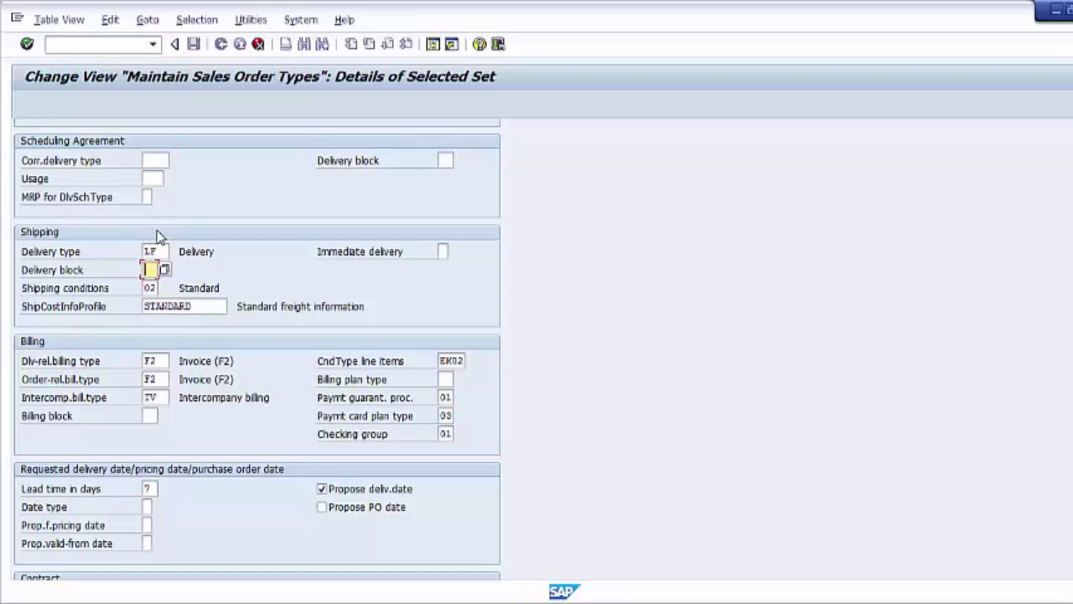
click(145, 288)
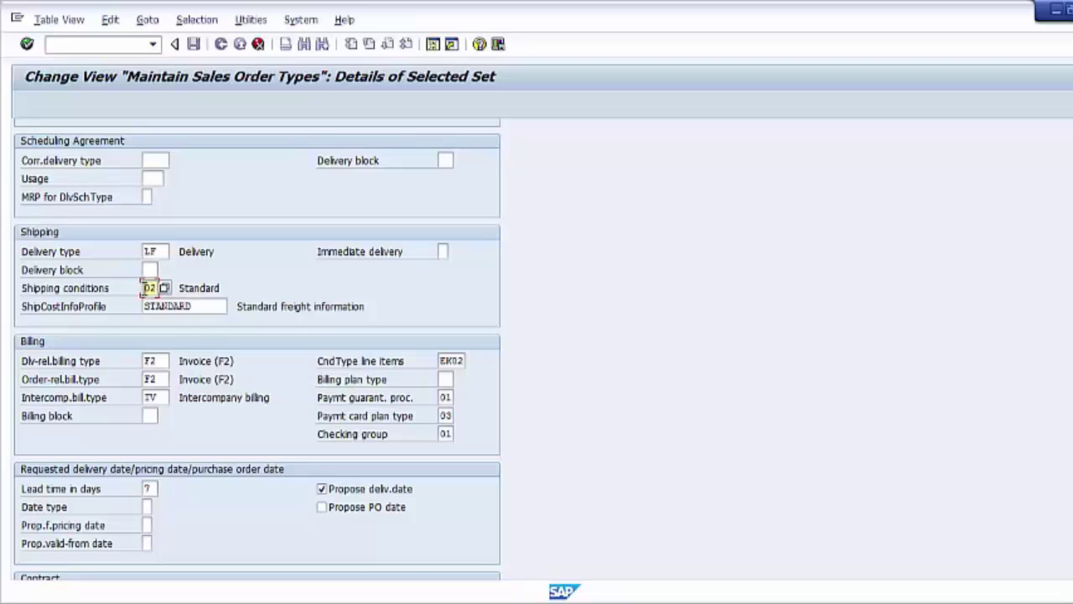
double_click(148, 287)
View the immediate delivery options, examining A, X and Create delivery separately, and close the list without choosing one
click(443, 251)
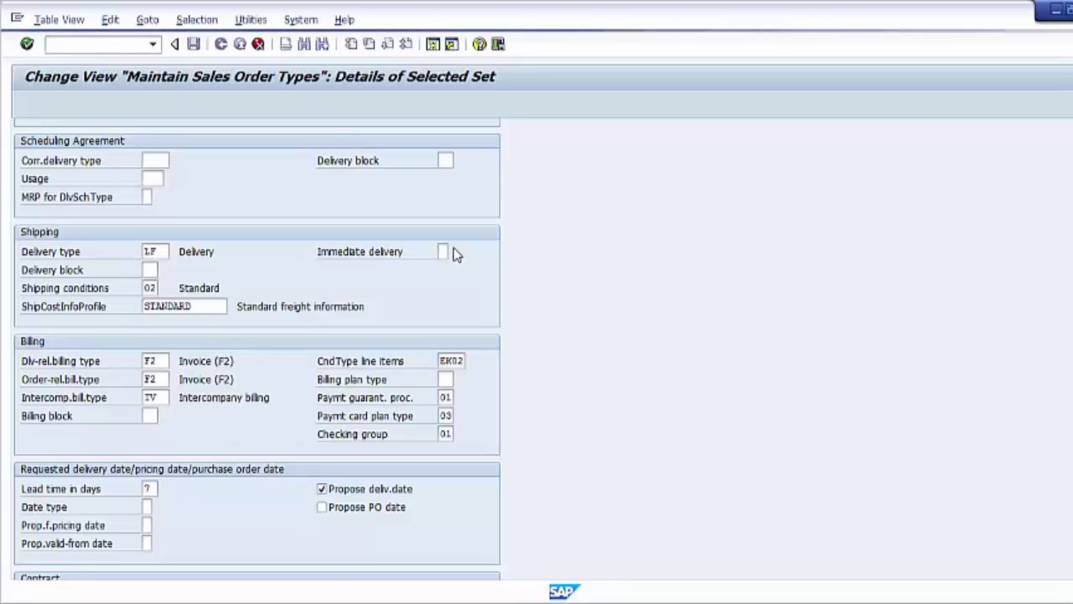
click(454, 249)
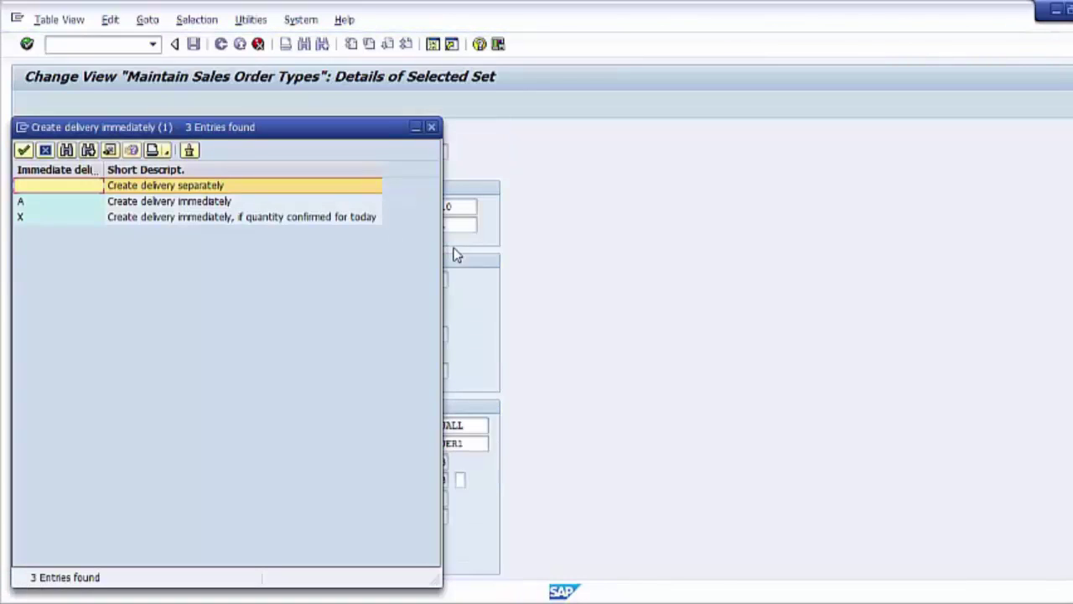
click(119, 206)
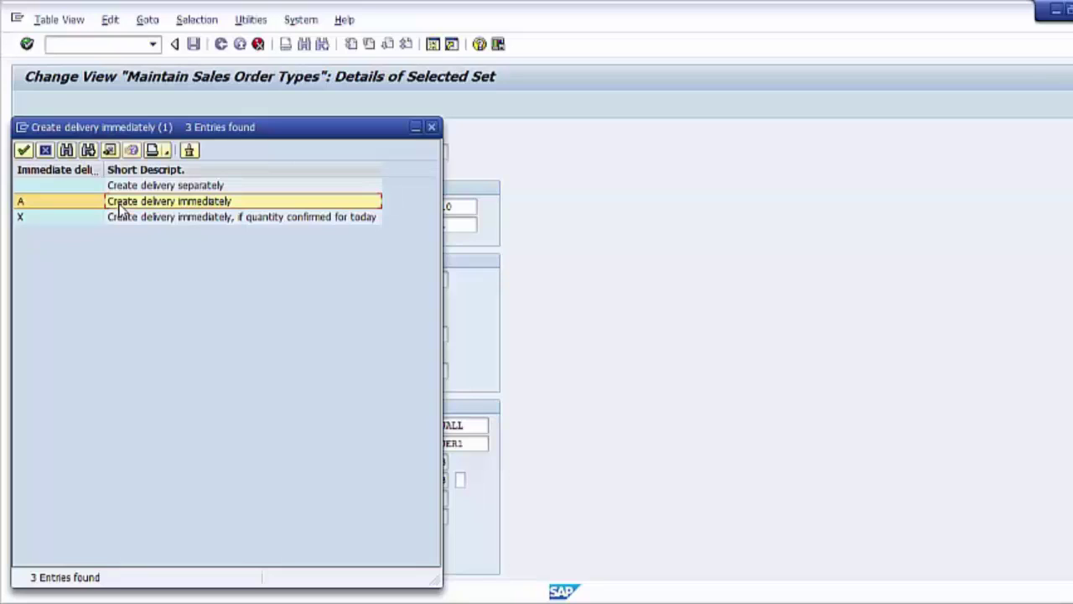
click(126, 222)
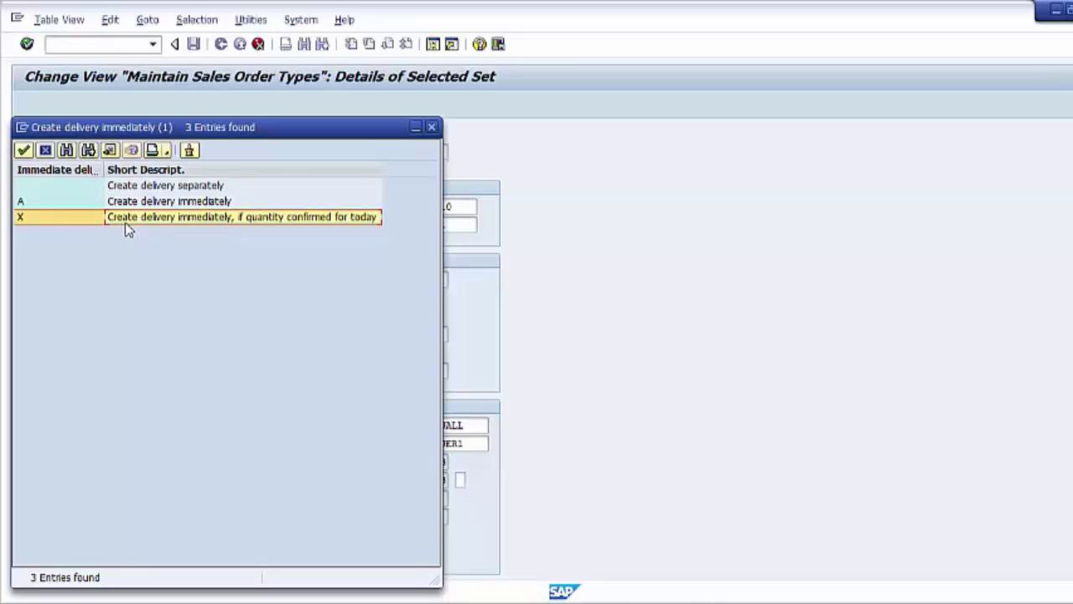
click(157, 187)
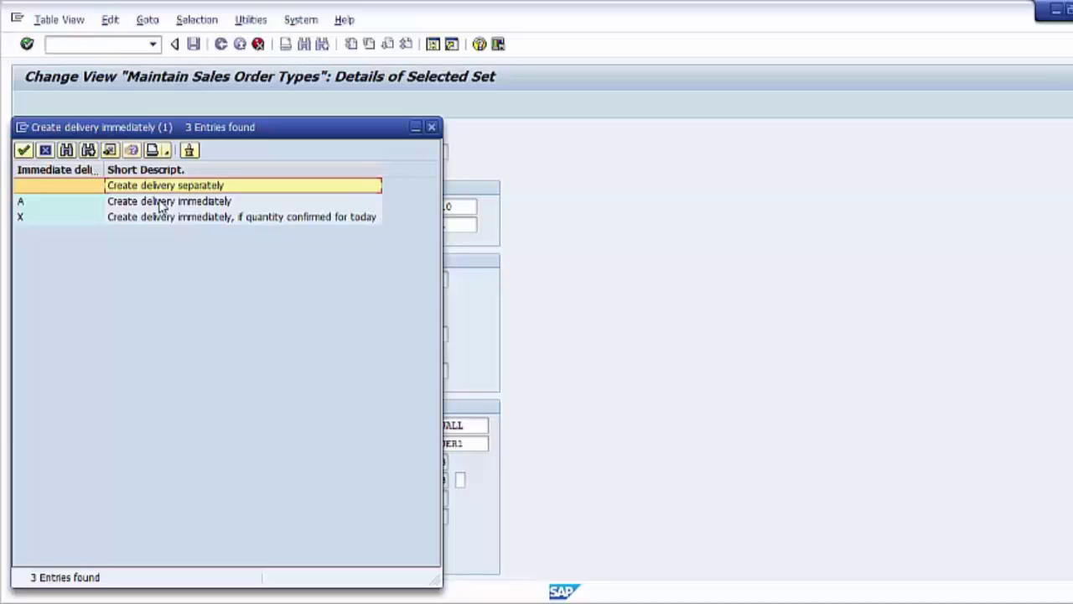
click(431, 127)
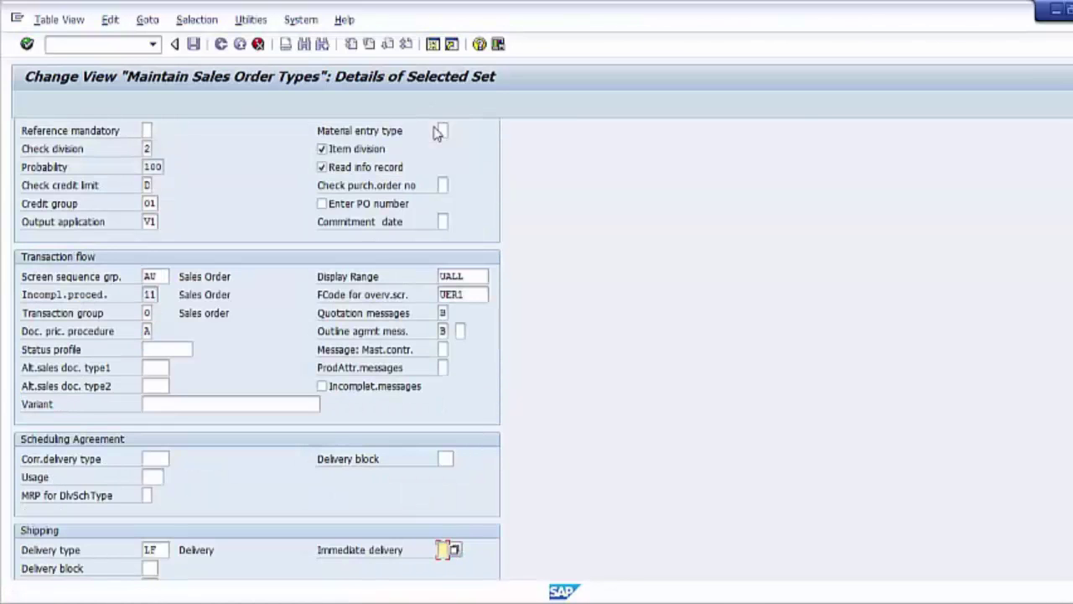
Review the delivery-related, order-related and intercompany billing types, the billing block and the billing plan type in the billing section
scroll(281, 469, down, 1)
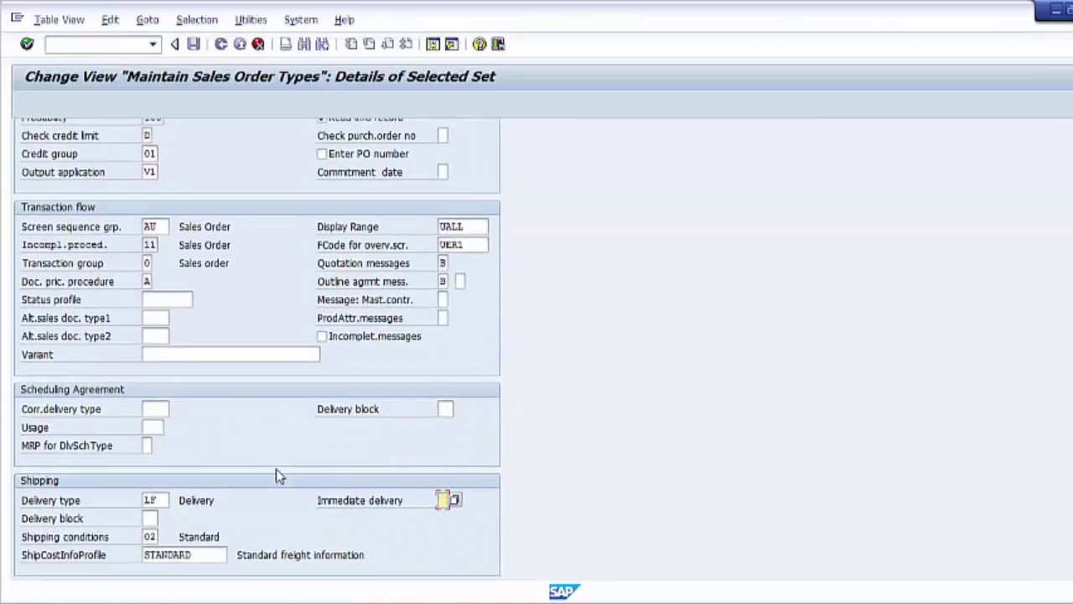
scroll(277, 471, down, 4)
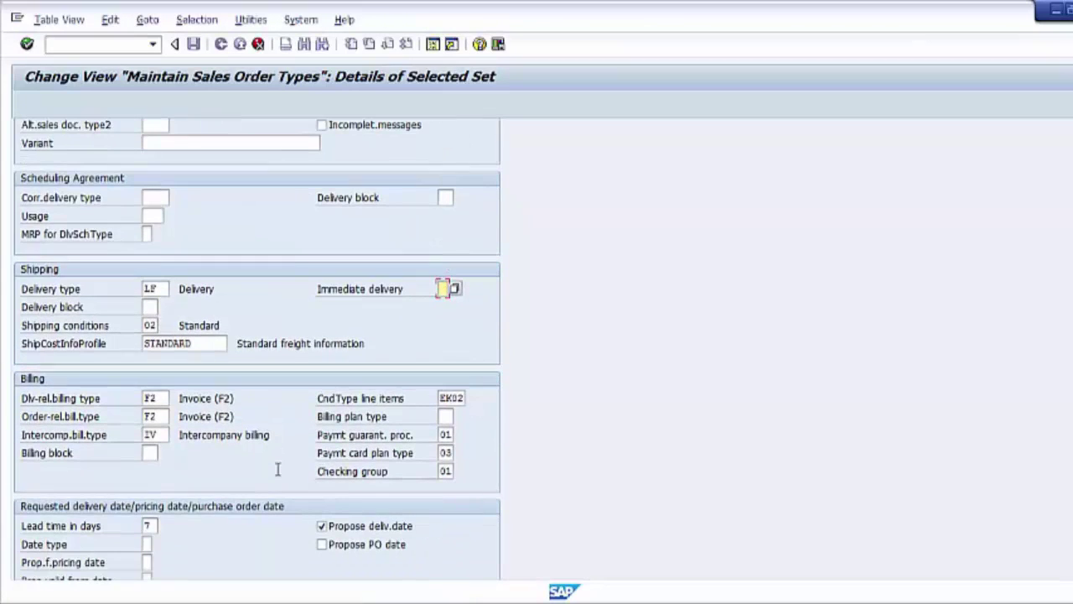
scroll(278, 469, down, 4)
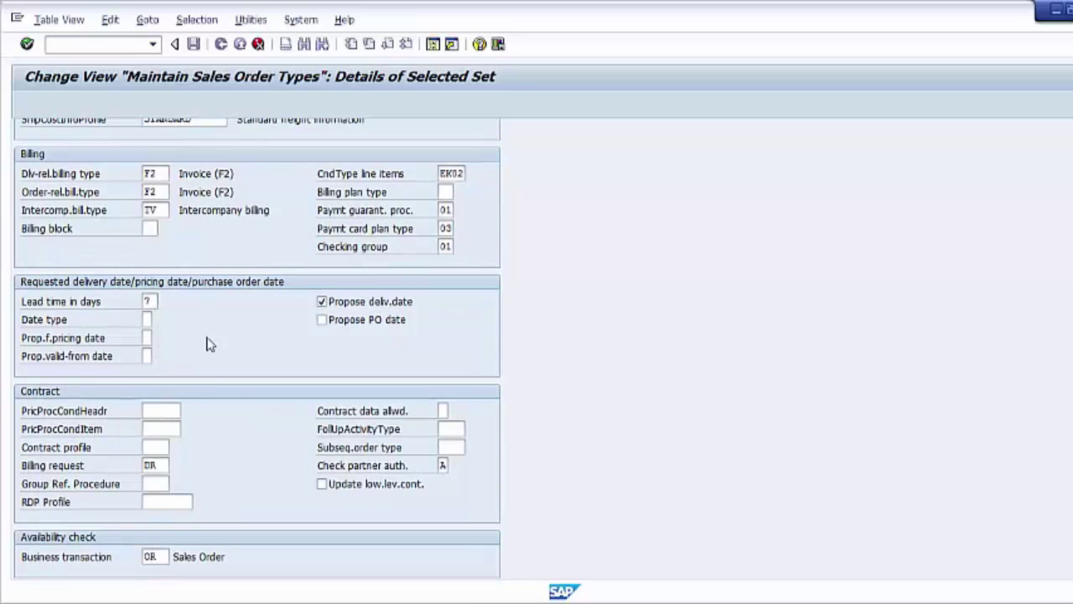
click(61, 176)
click(161, 174)
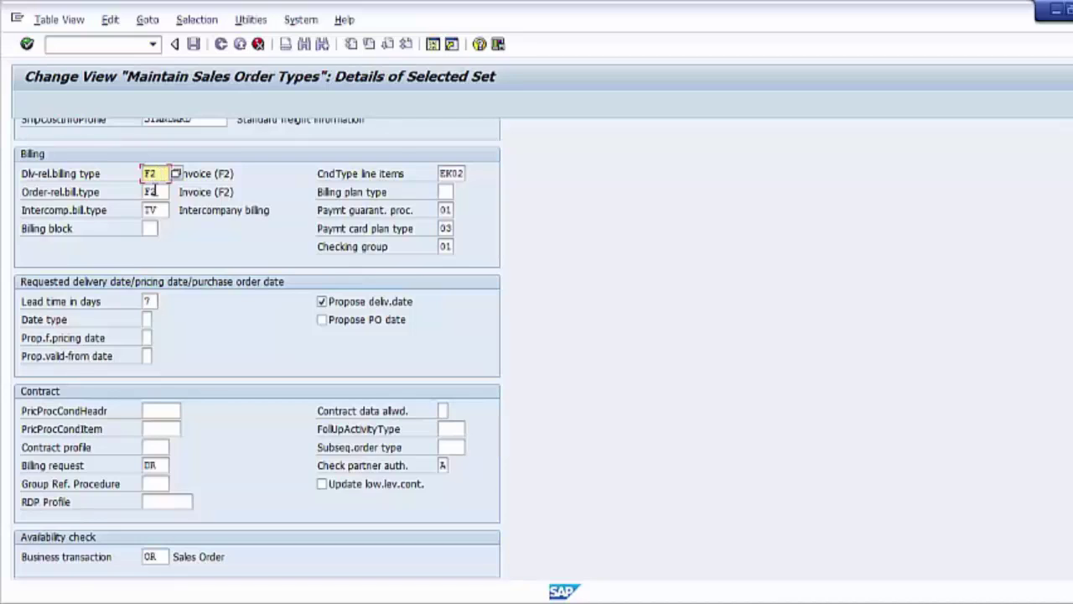
click(159, 194)
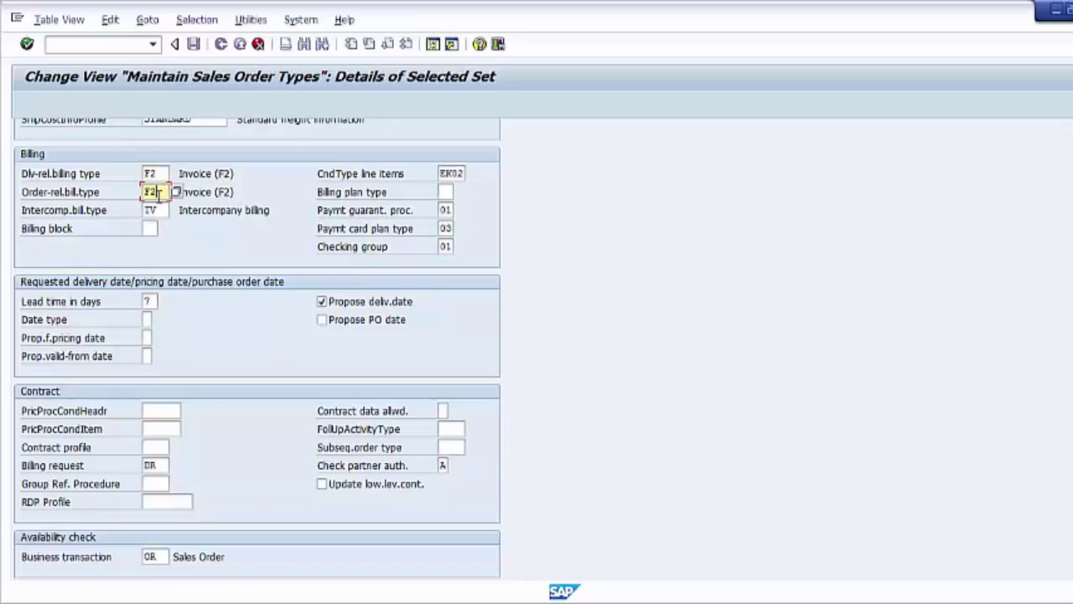
drag(159, 193, 121, 196)
click(164, 210)
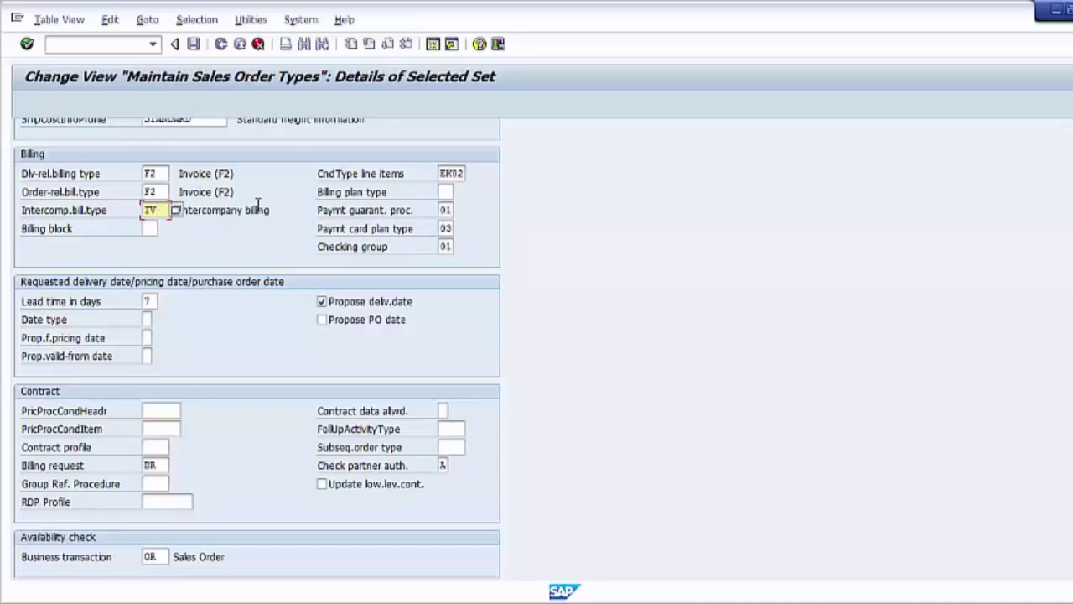
click(149, 228)
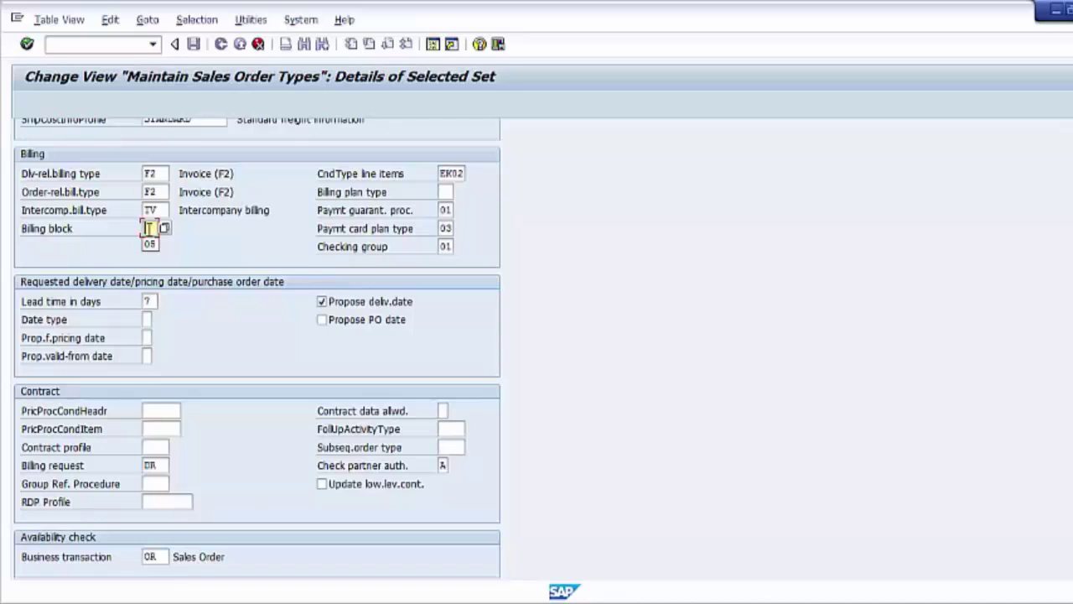
click(447, 192)
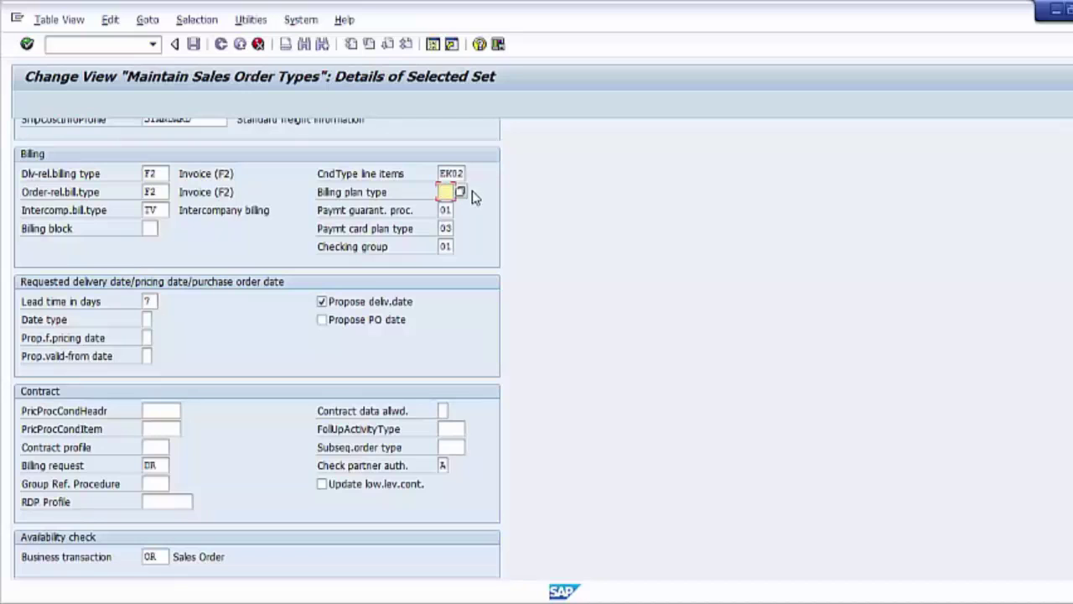
View the possible condition types for copying costs from line items and close the list without choosing one
click(443, 174)
click(472, 173)
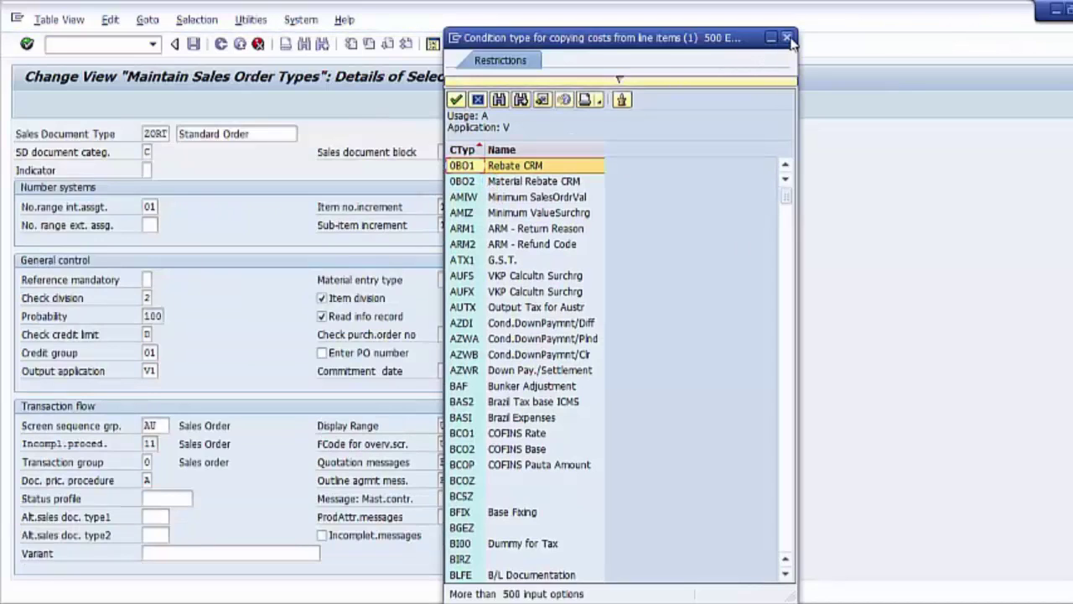
click(789, 38)
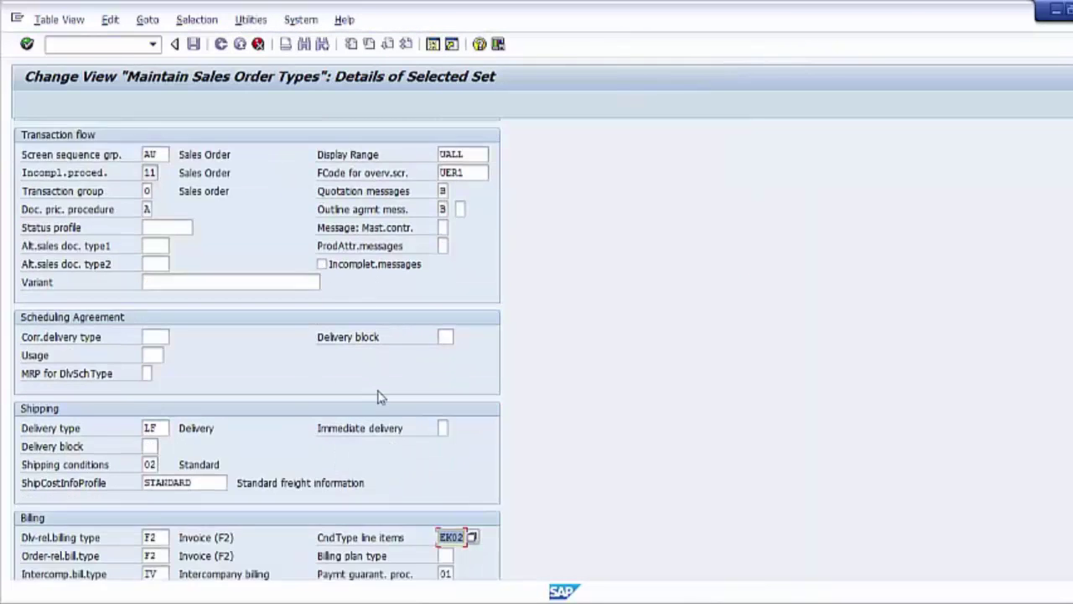
scroll(378, 396, down, 3)
scroll(490, 415, down, 1)
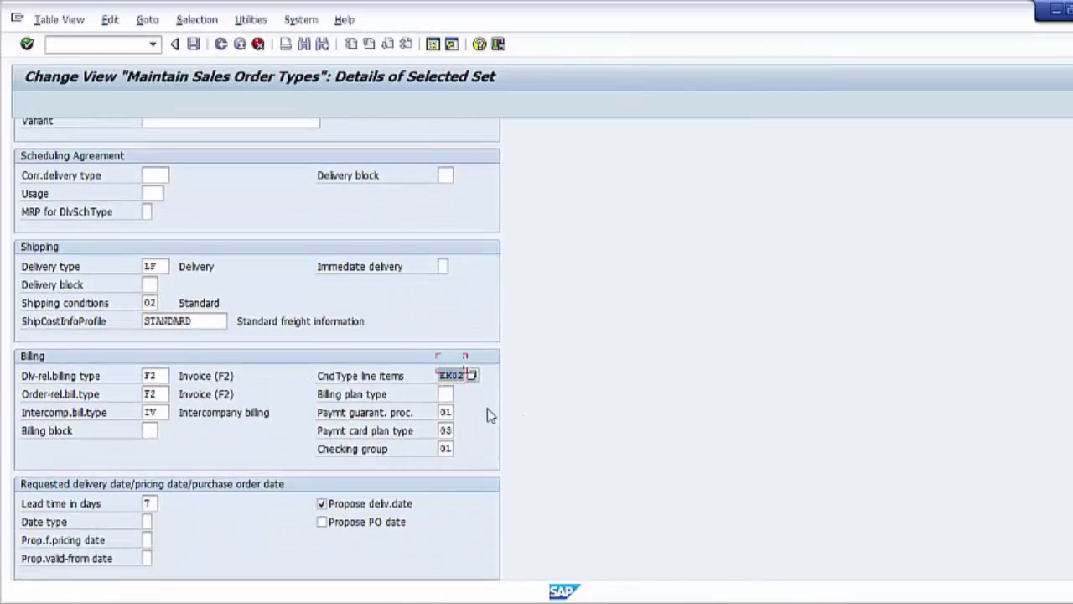
Review the payment guarantee procedure in the billing section, then view the payment card plan types and close the list without choosing one
scroll(491, 415, down, 2)
scroll(484, 408, down, 1)
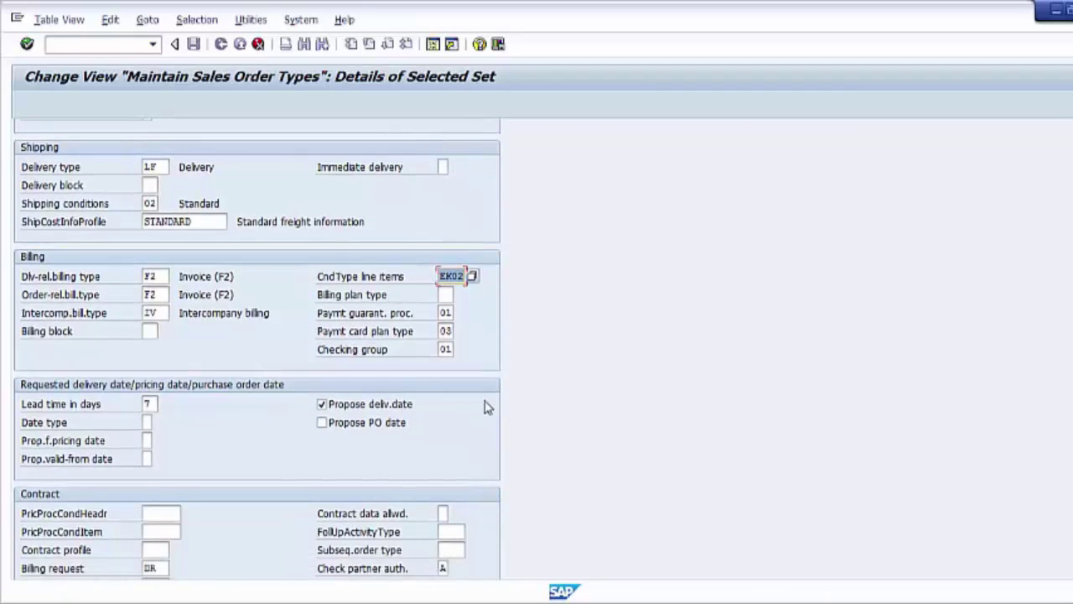
click(444, 313)
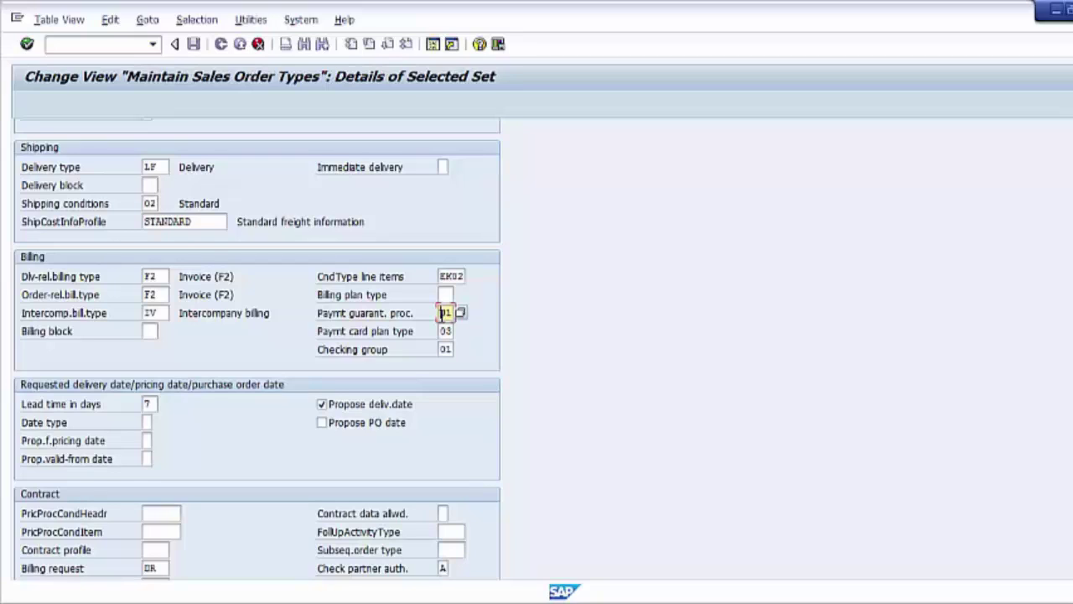
click(443, 332)
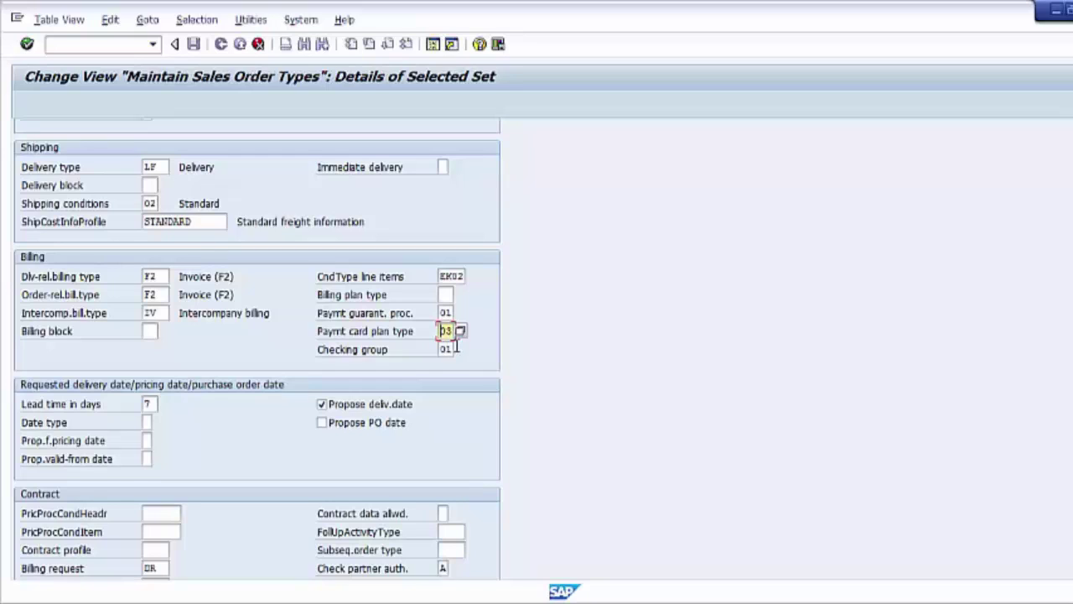
click(460, 332)
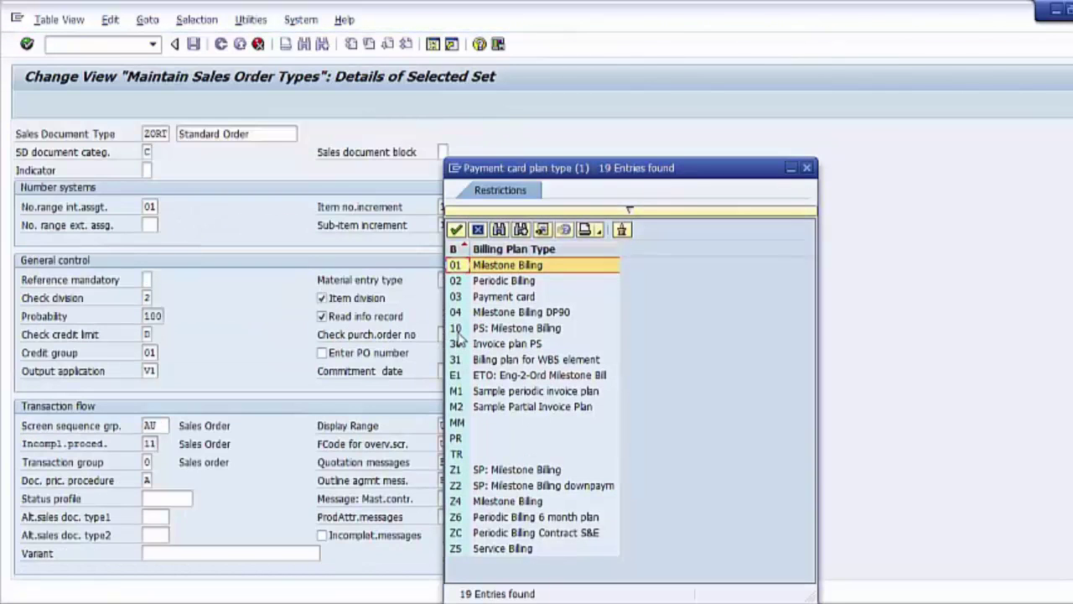
click(810, 169)
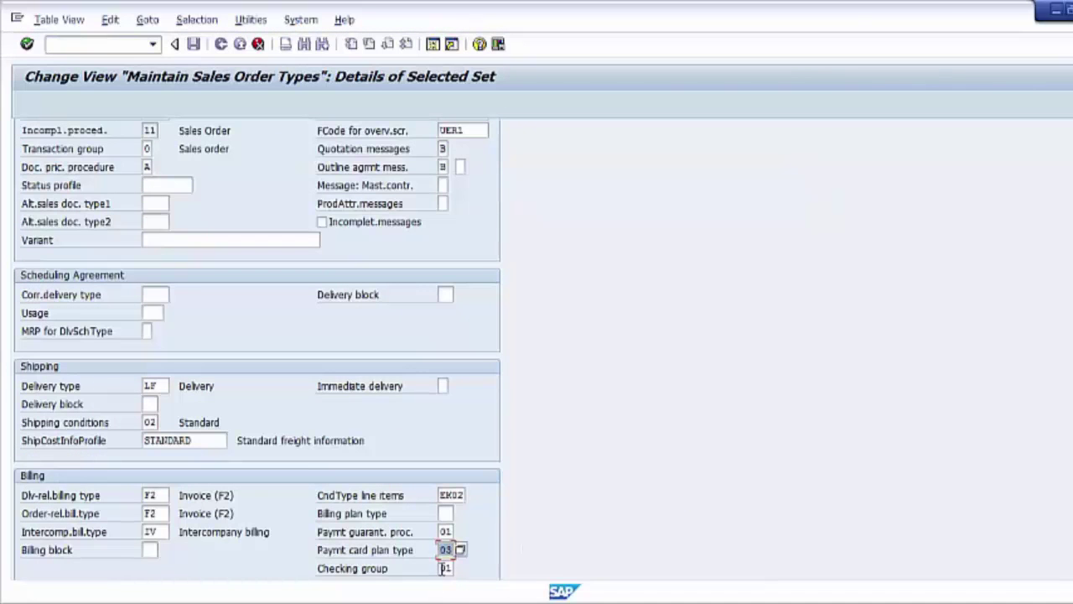
View the available payment card checking groups and close the list without choosing one
click(442, 569)
click(459, 573)
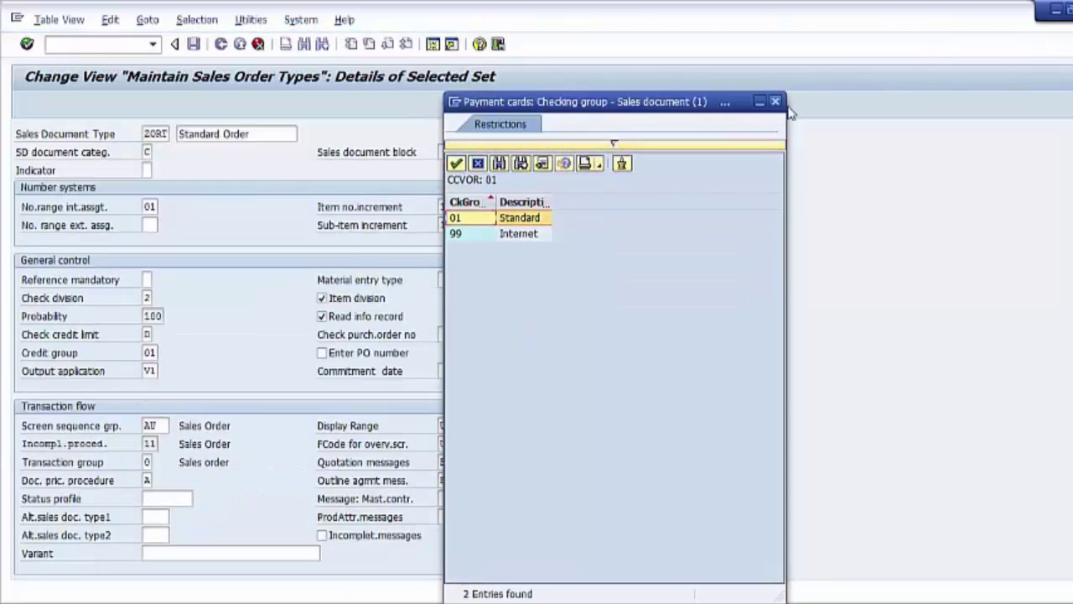
click(776, 101)
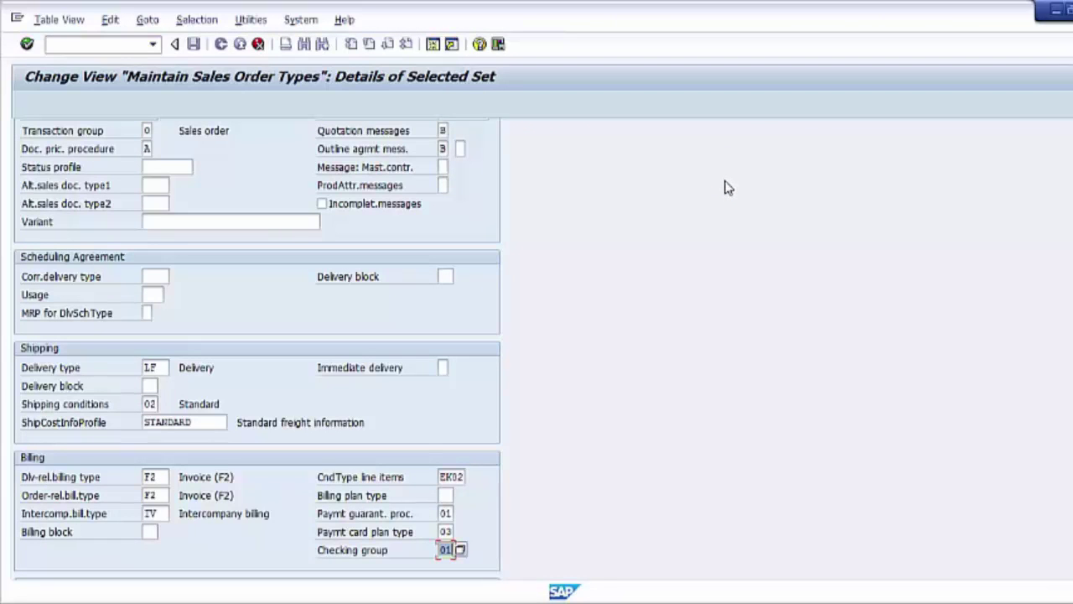
View the date type options in the requested delivery date section, close them without choosing, and review the lead time in days
scroll(608, 243, down, 2)
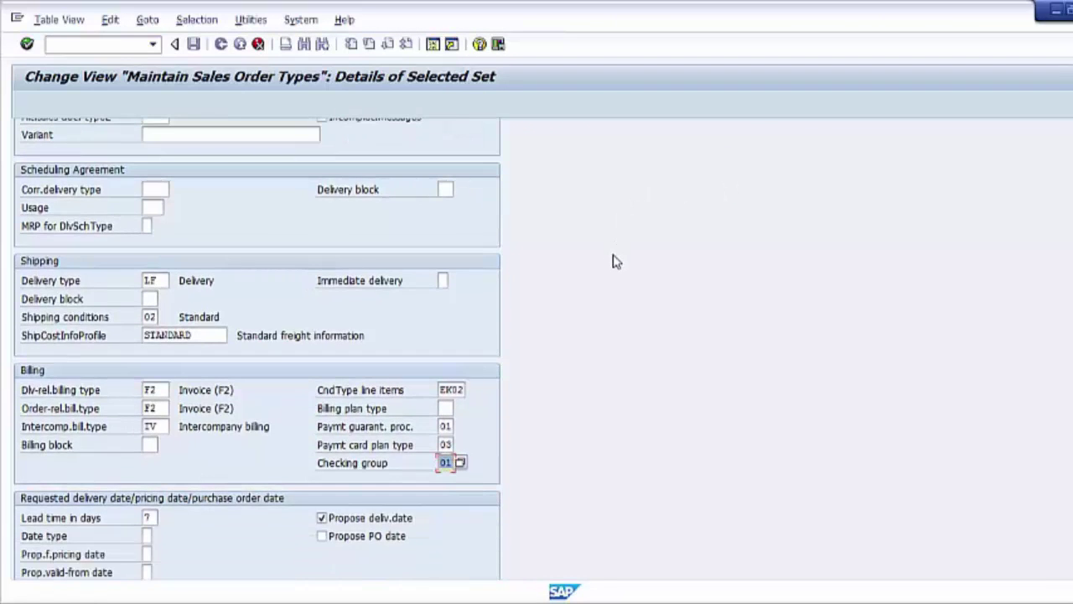
scroll(614, 275, down, 5)
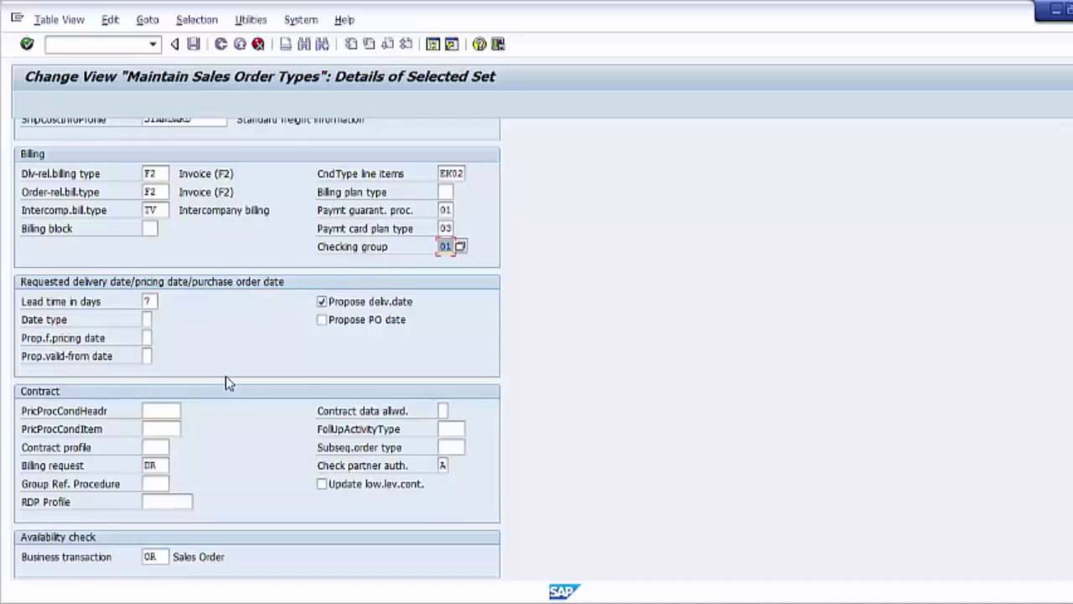
click(148, 320)
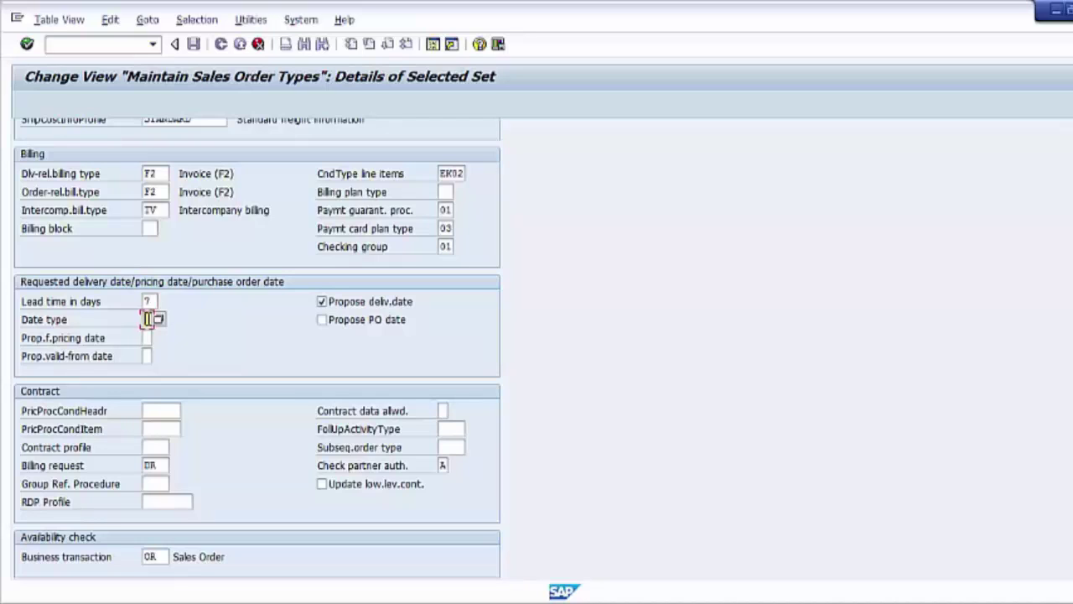
click(158, 321)
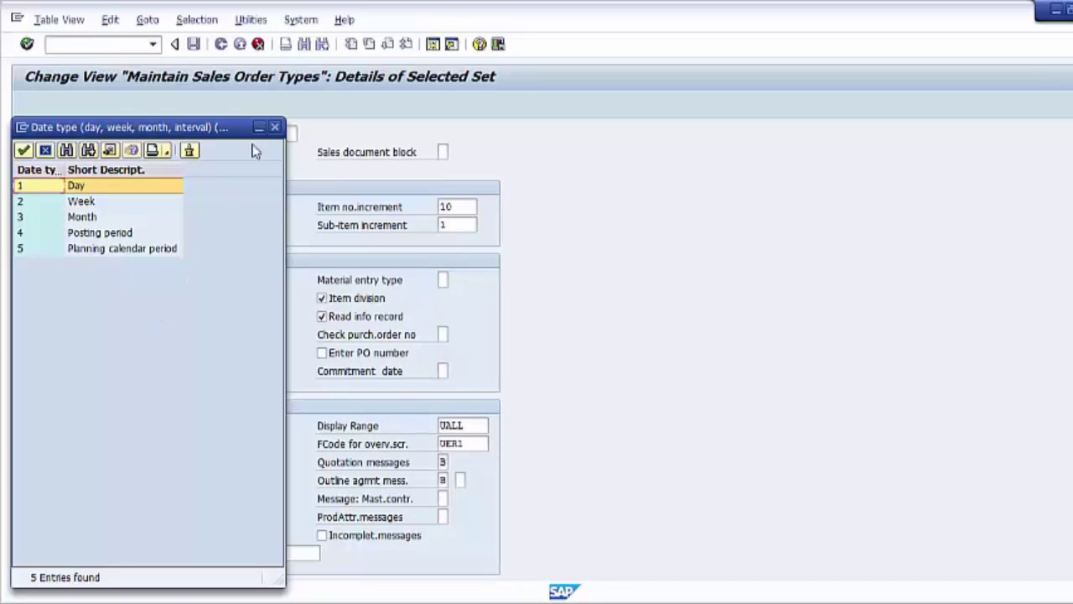
click(275, 127)
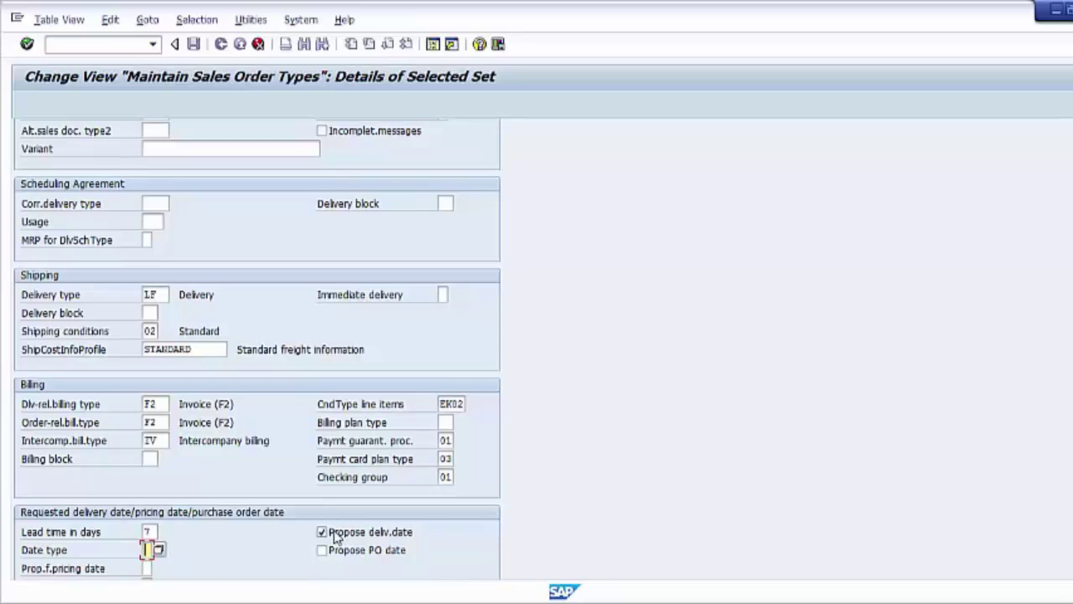
click(152, 531)
scroll(152, 531, down, 5)
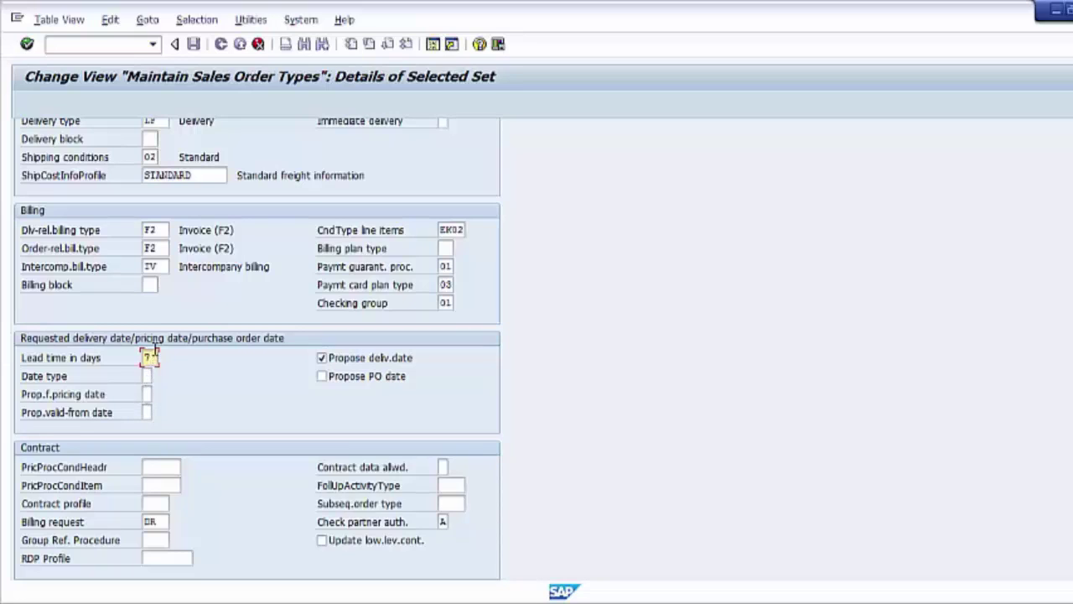
View the proposed pricing date options, examining A, B, C and the today's date proposal, and close the list without choosing one
click(151, 394)
click(158, 397)
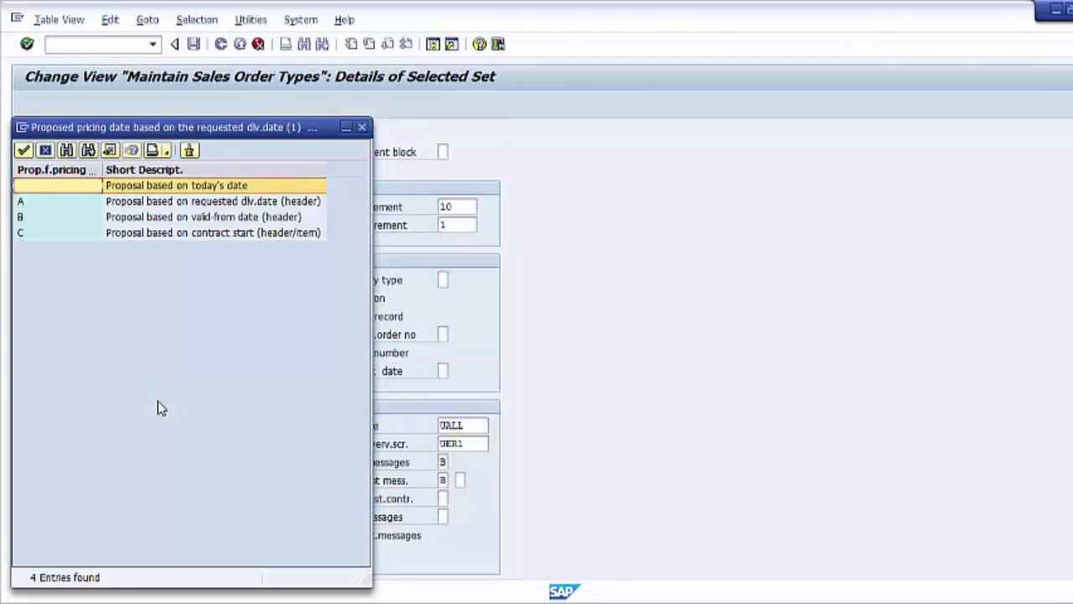
click(155, 207)
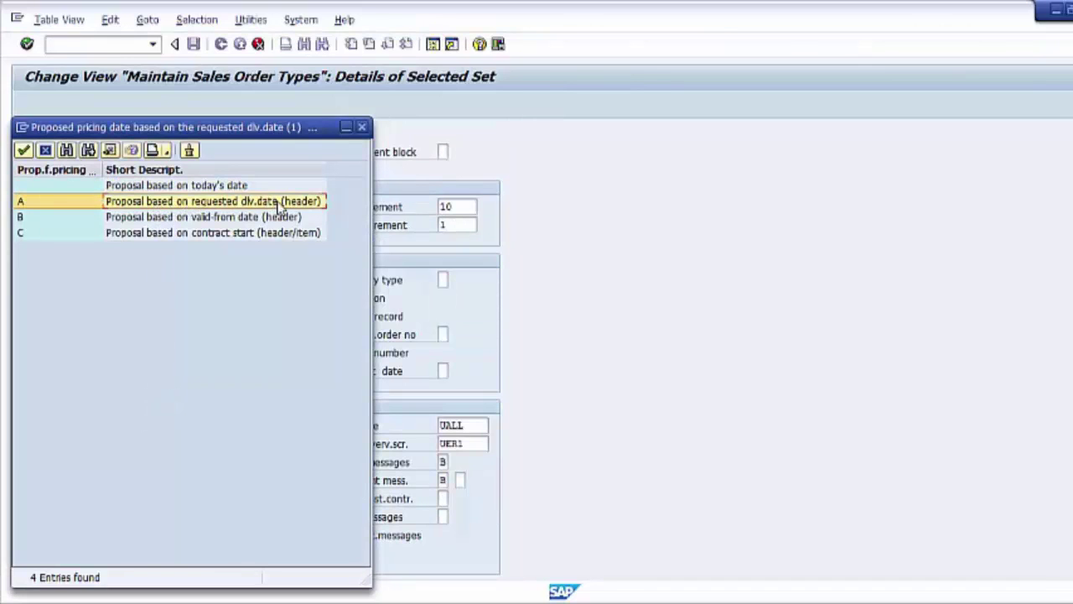
click(138, 219)
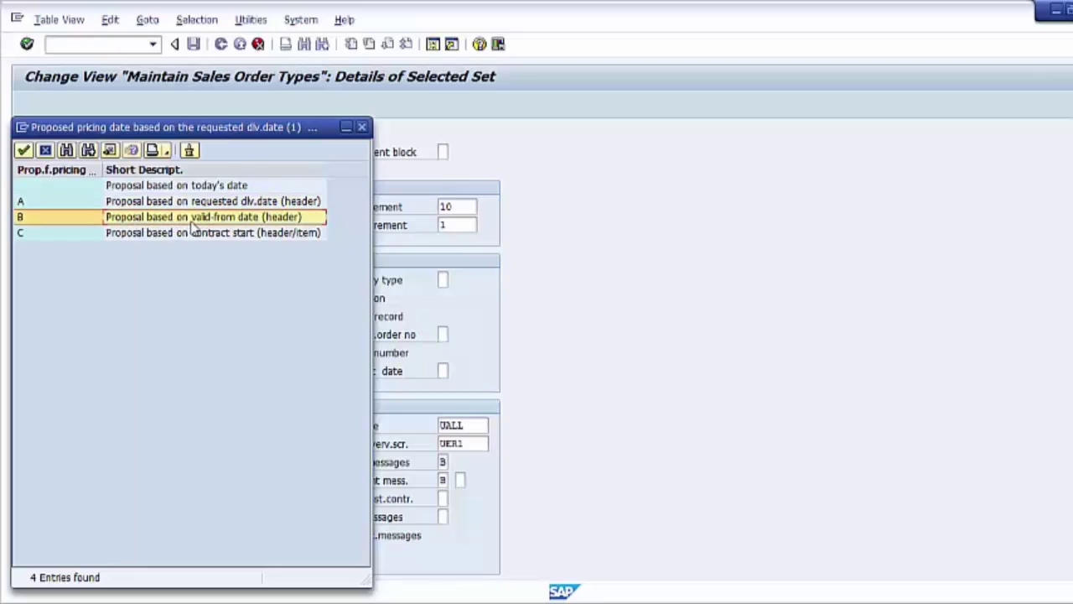
click(136, 235)
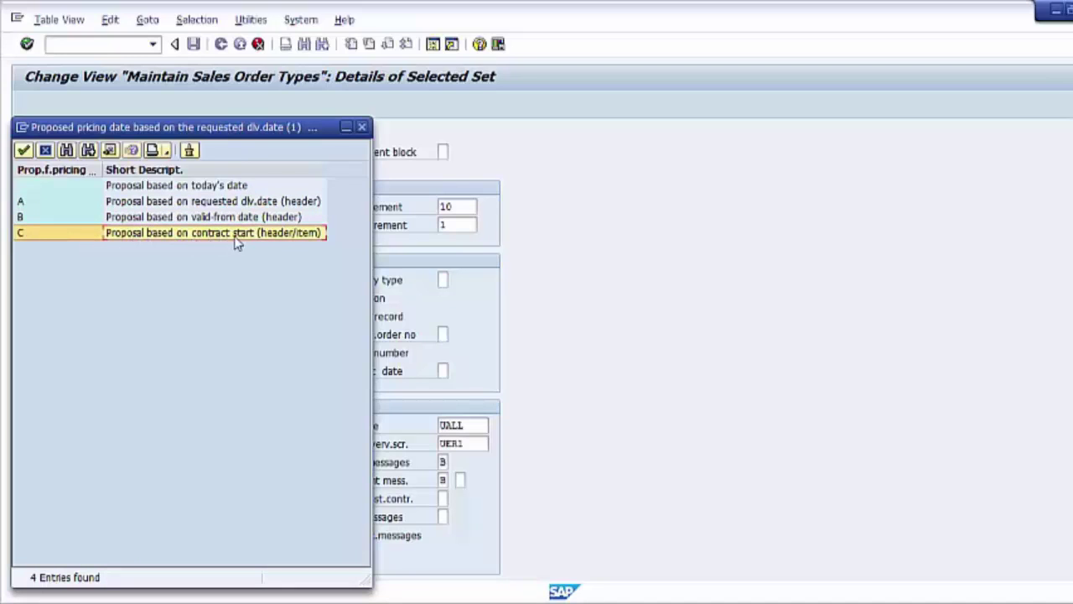
click(155, 186)
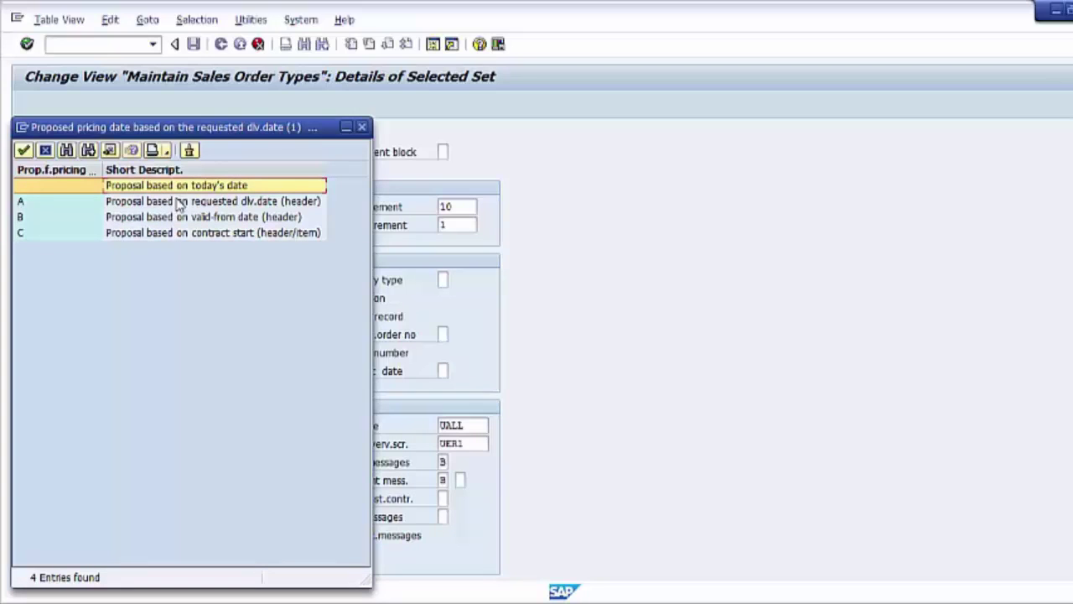
click(362, 128)
scroll(356, 521, down, 2)
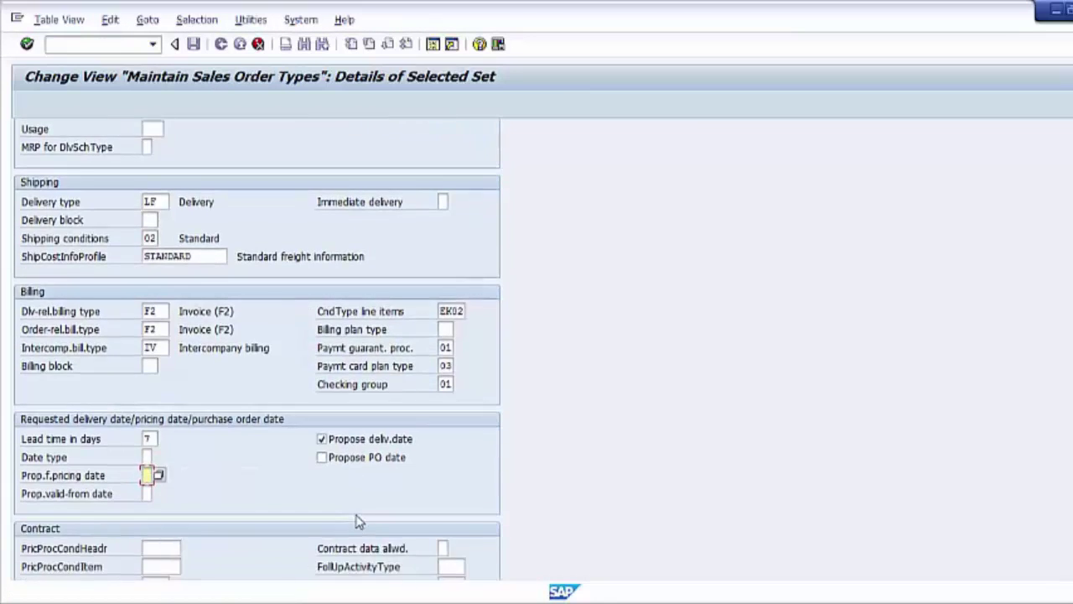
View the proposed valid-from date options, examining B for the beginning of the next month, and close the list without choosing one
scroll(356, 521, down, 3)
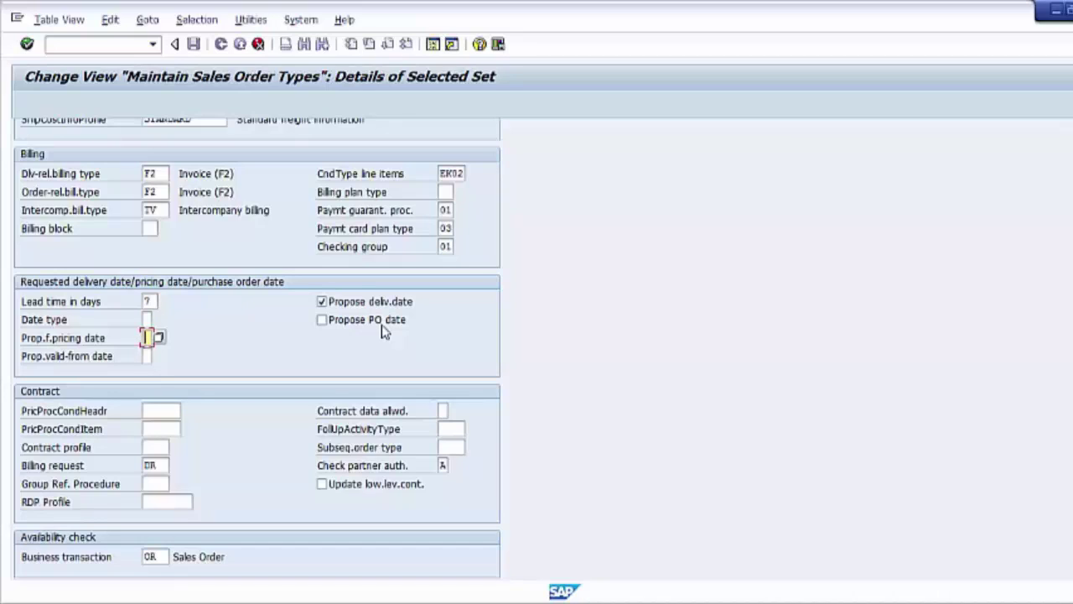
click(145, 356)
click(159, 356)
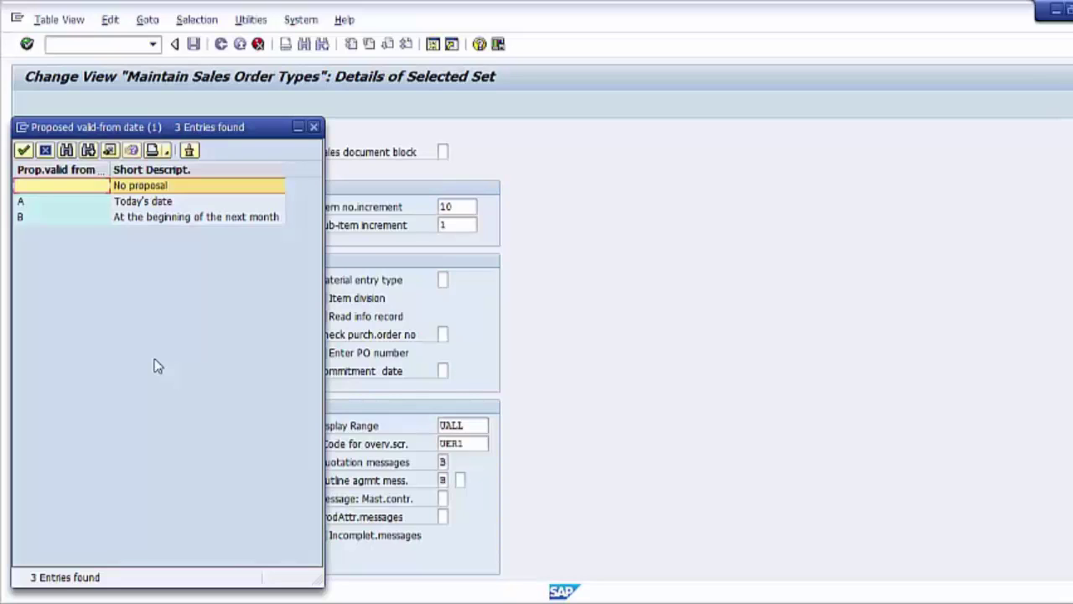
click(136, 218)
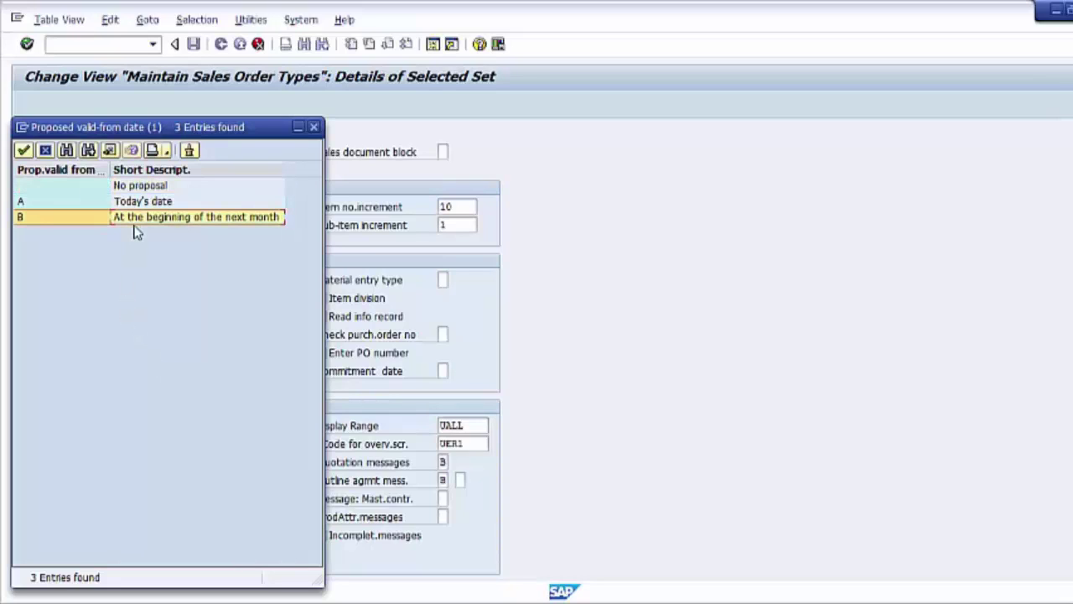
click(315, 130)
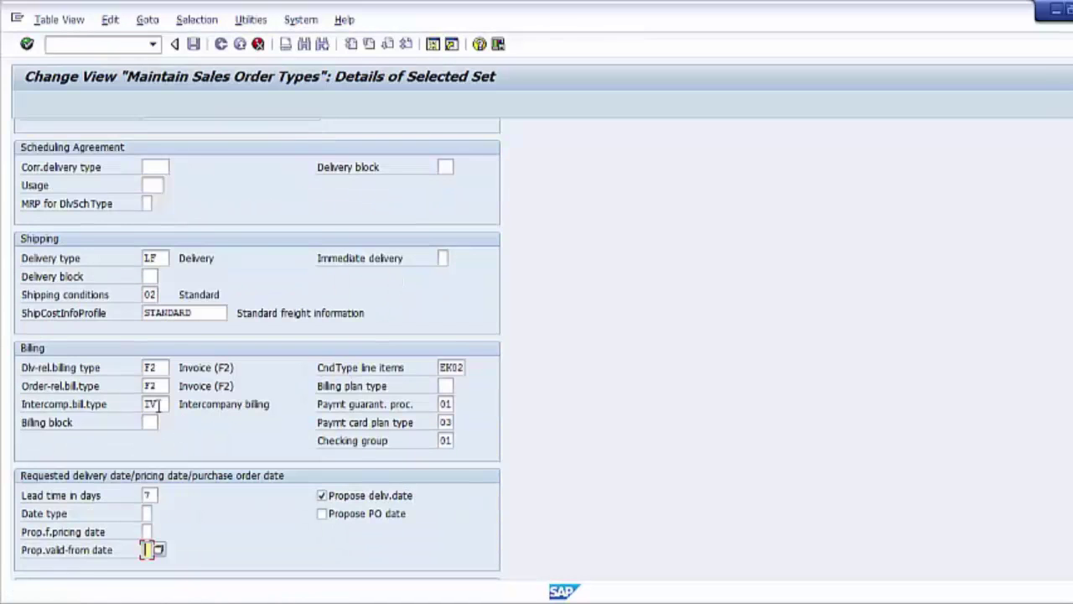
Review the contract section and the business transaction field of the availability check
scroll(139, 444, down, 2)
scroll(143, 449, down, 3)
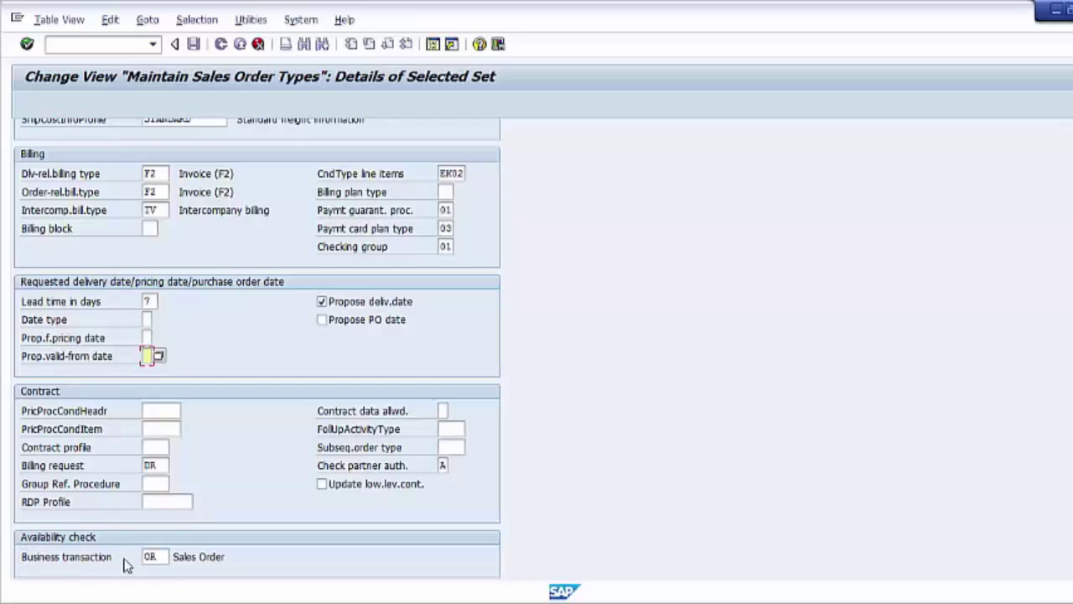
click(156, 556)
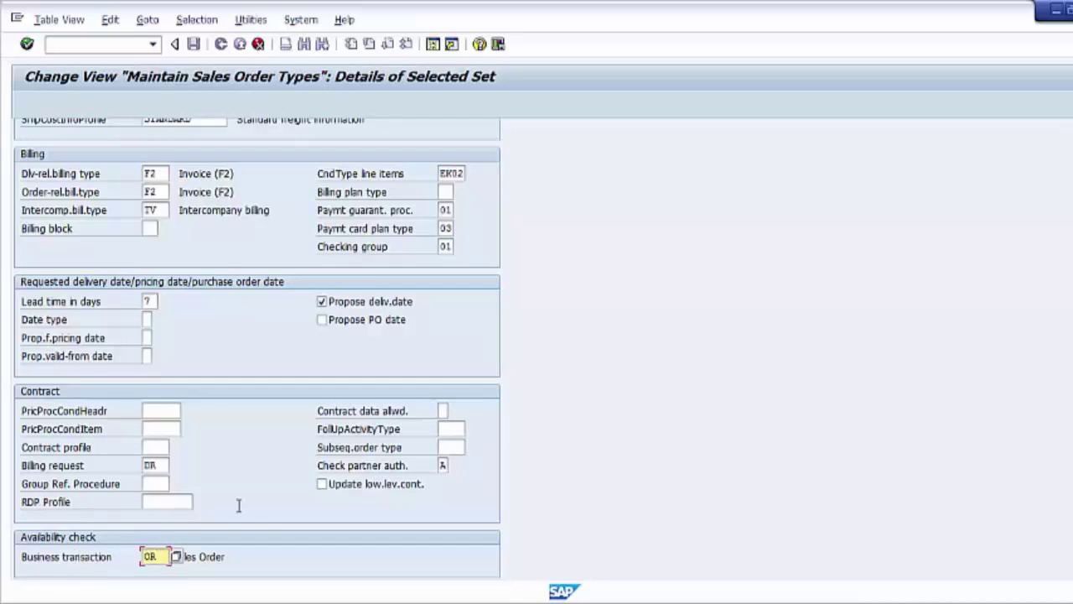
Save the copied sales document type ZORT, declining its relevance for copying control, then view and close the details of the status message
scroll(314, 468, up, 5)
scroll(329, 488, up, 5)
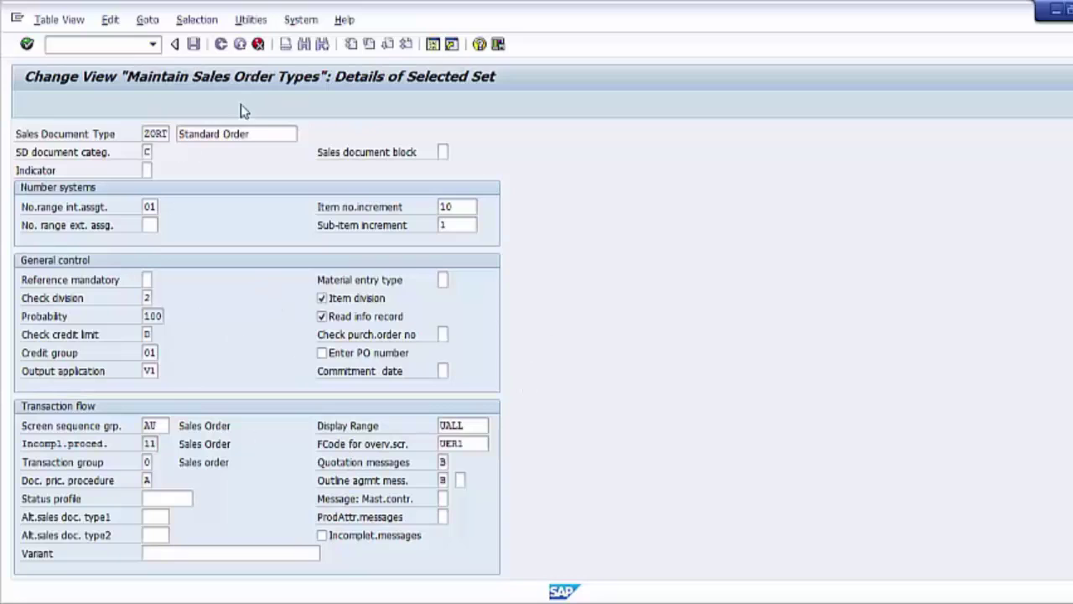
click(264, 130)
key(ctrl+s)
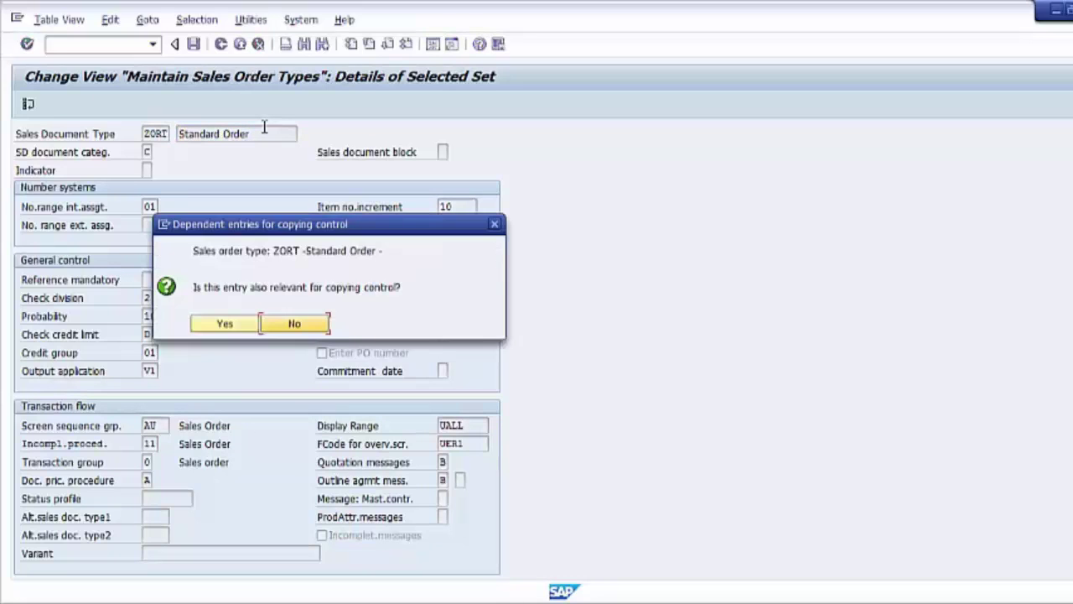
click(303, 326)
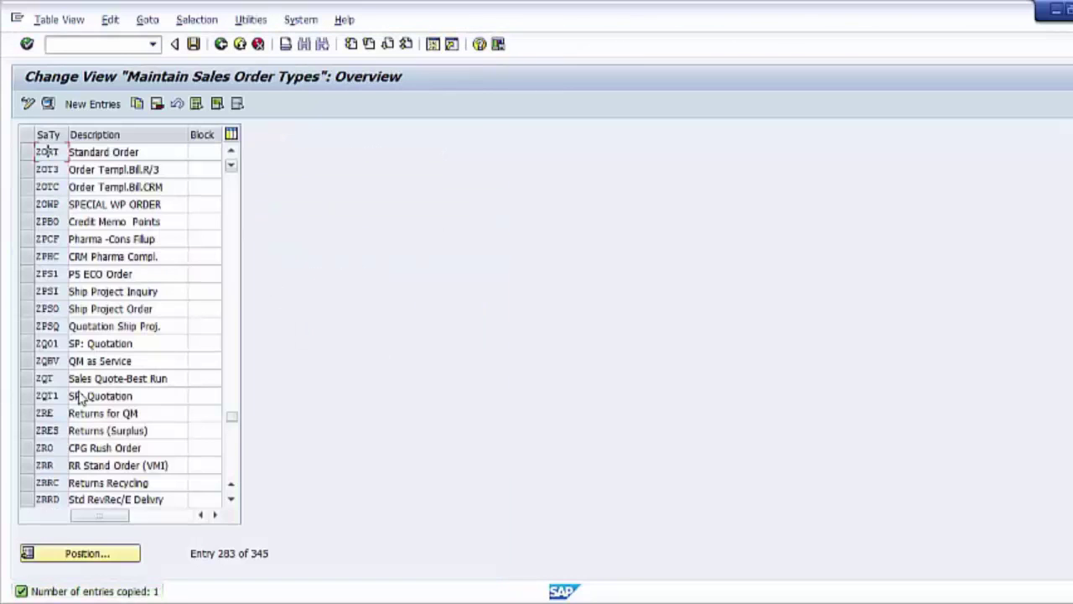
double_click(66, 592)
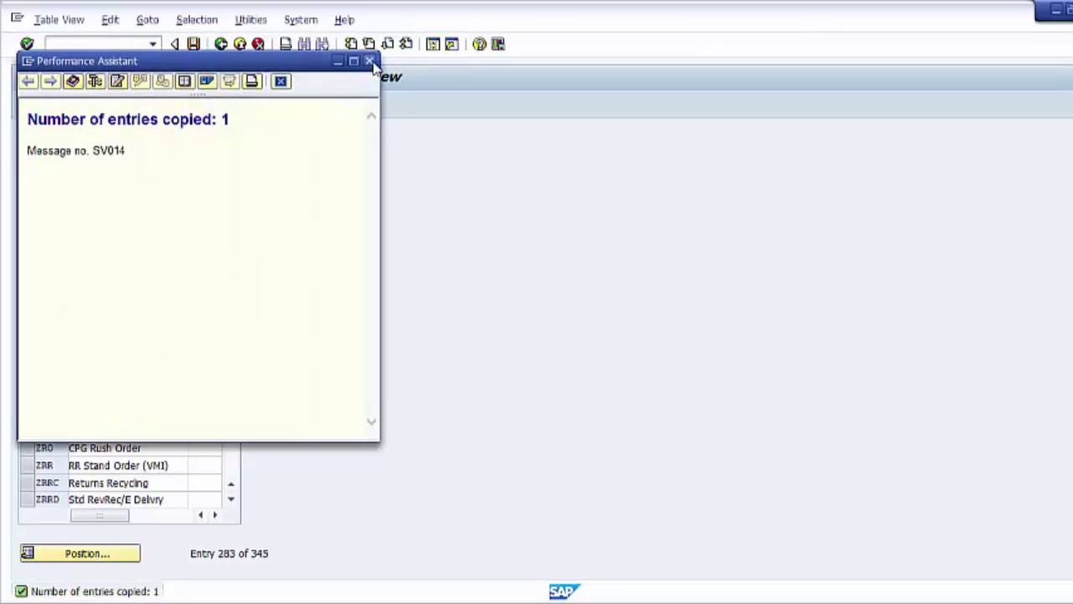
click(369, 62)
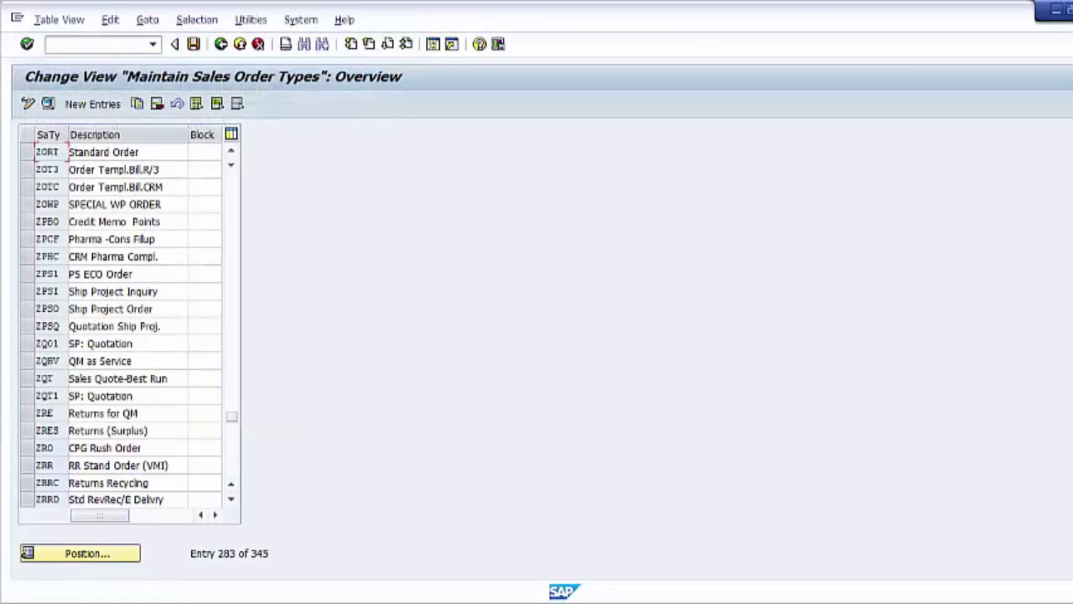
Position the sales document type list at ZORT and select that entry
click(88, 555)
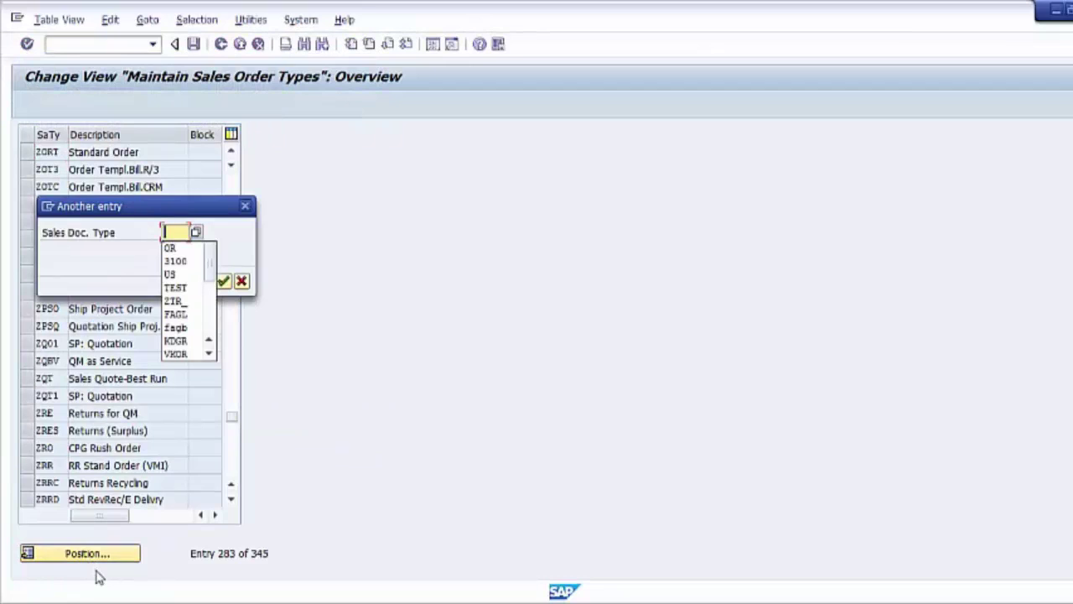
text(Z)
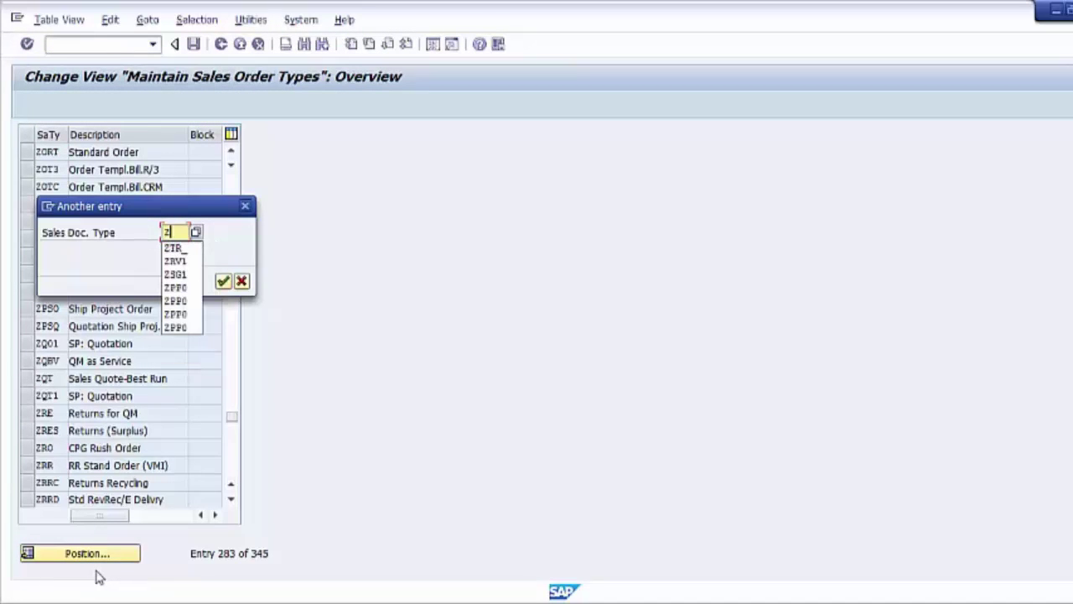
text(ORT)
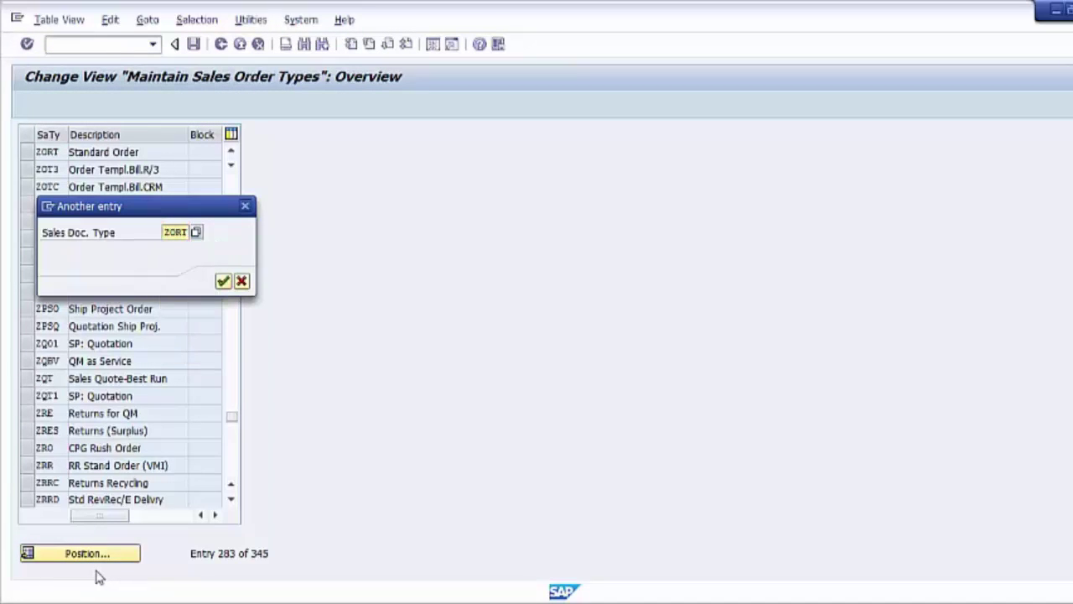
key(Return)
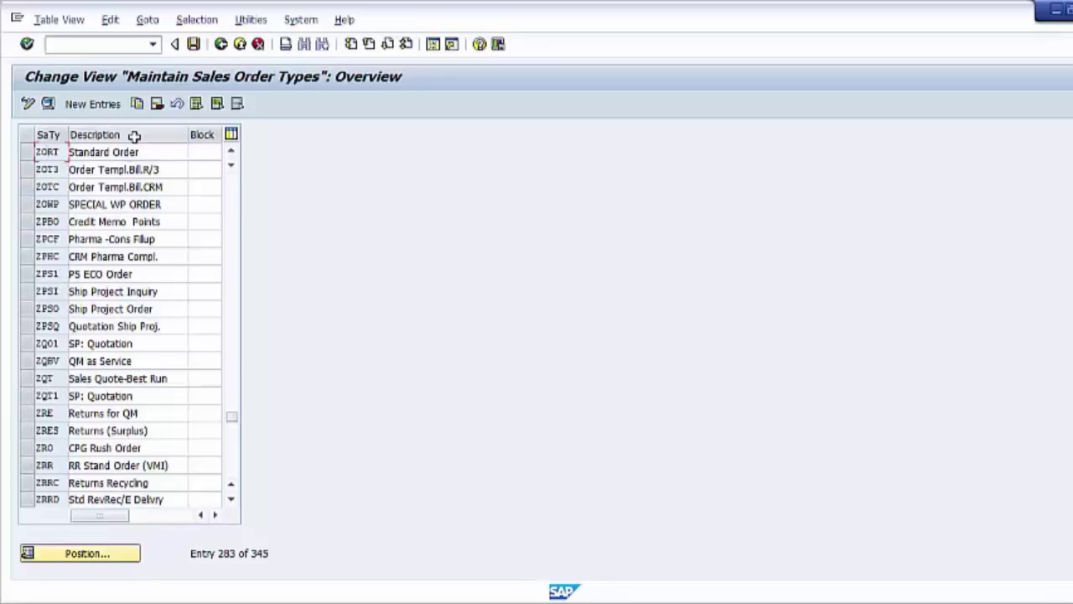
click(87, 152)
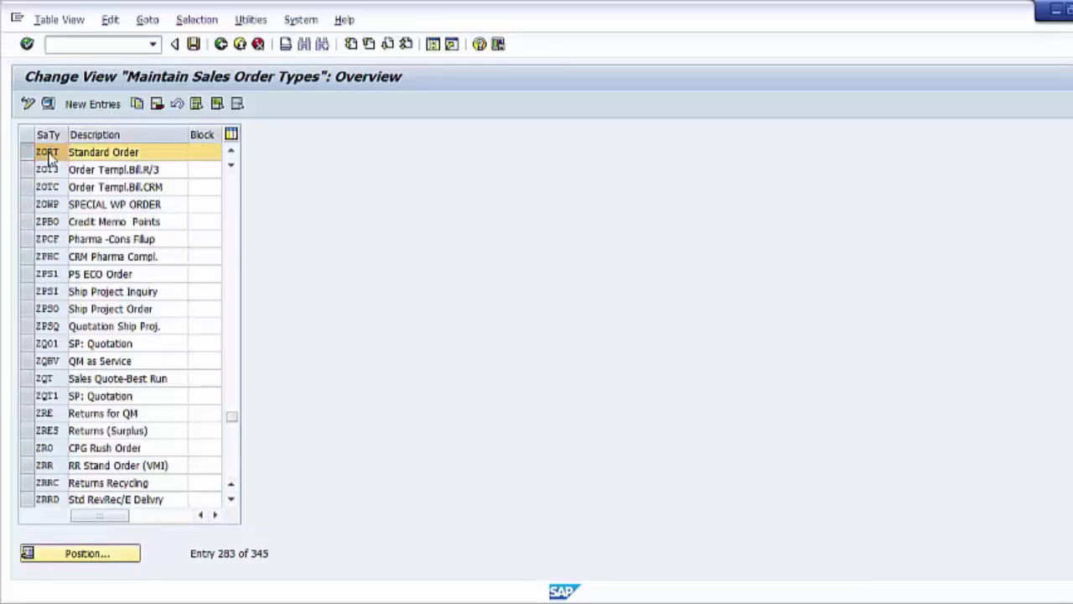
Open the details of sales document type ZORT and review its general control, transaction flow, scheduling agreement, shipping and billing settings
double_click(48, 154)
scroll(231, 336, down, 5)
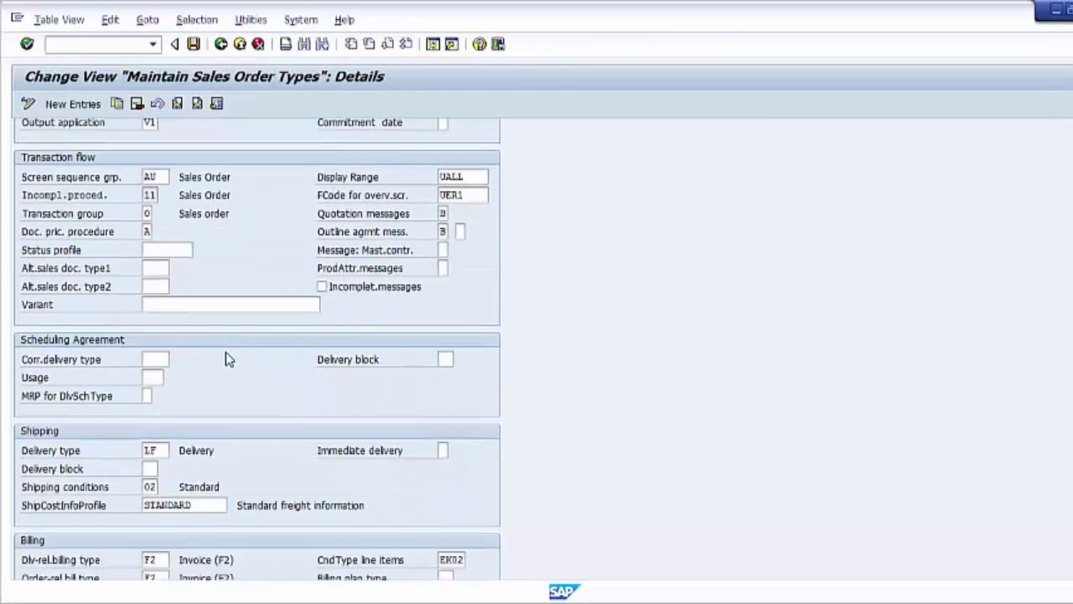
scroll(225, 356, down, 5)
scroll(227, 360, up, 5)
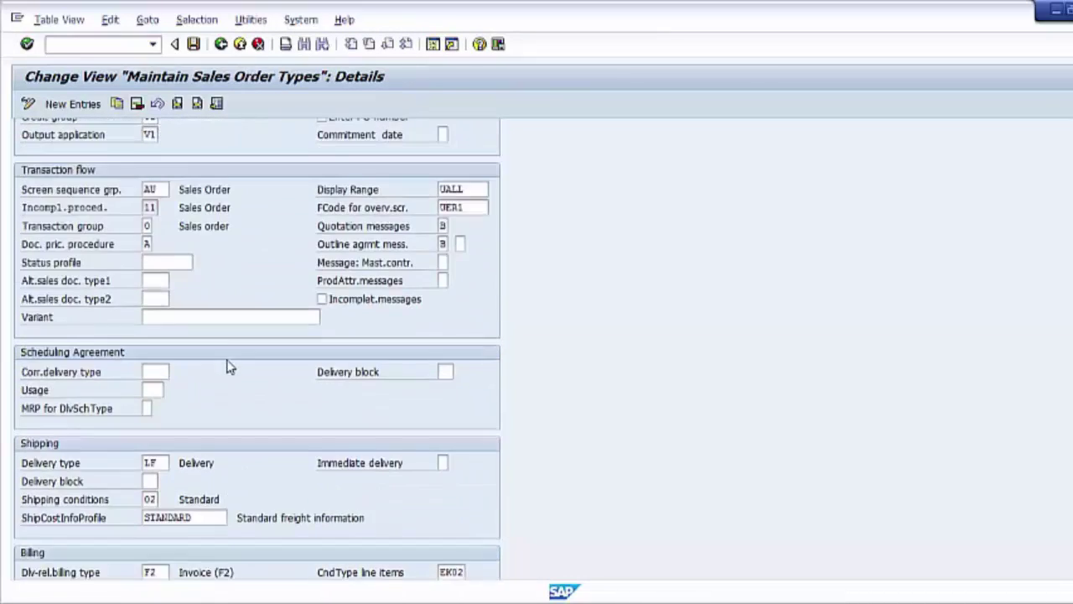
scroll(230, 367, up, 6)
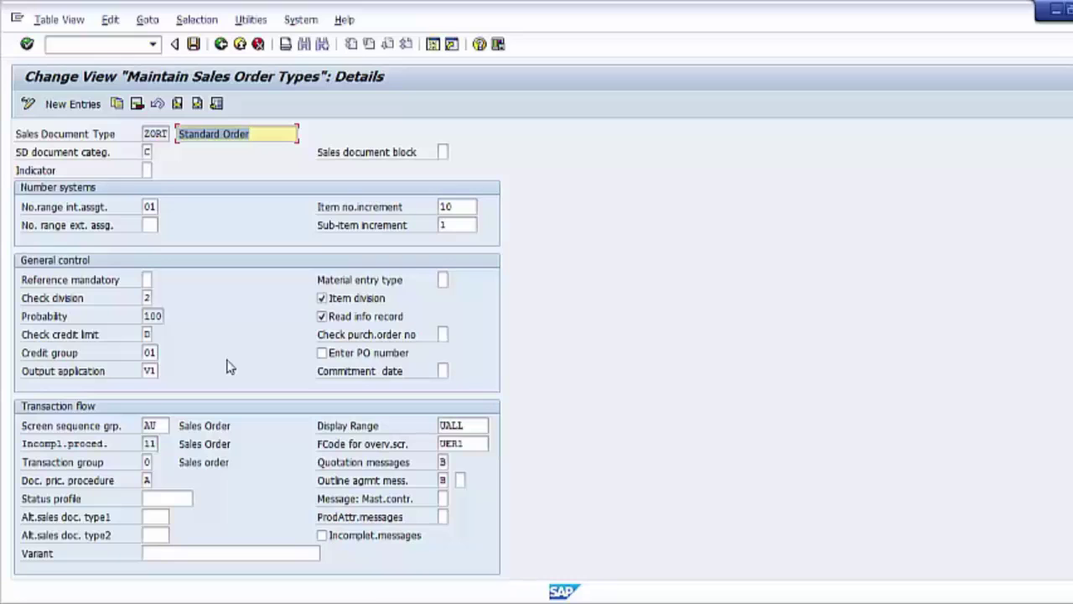
Exit the sales document type maintenance, saving the changes under the proposed TEST customizing request, and return to the SAP Easy Access screen
click(240, 43)
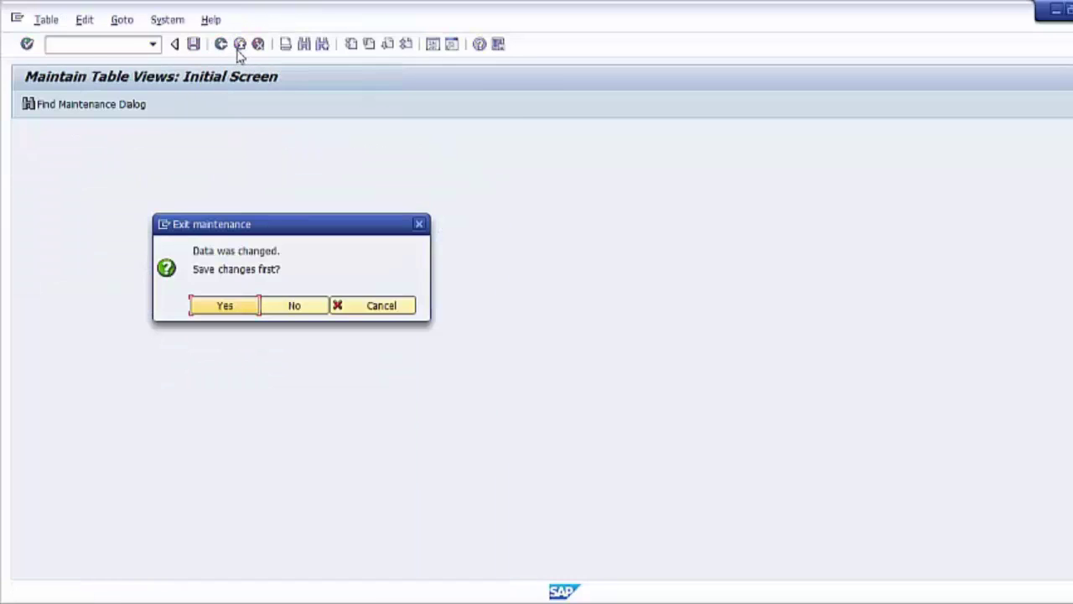
click(227, 306)
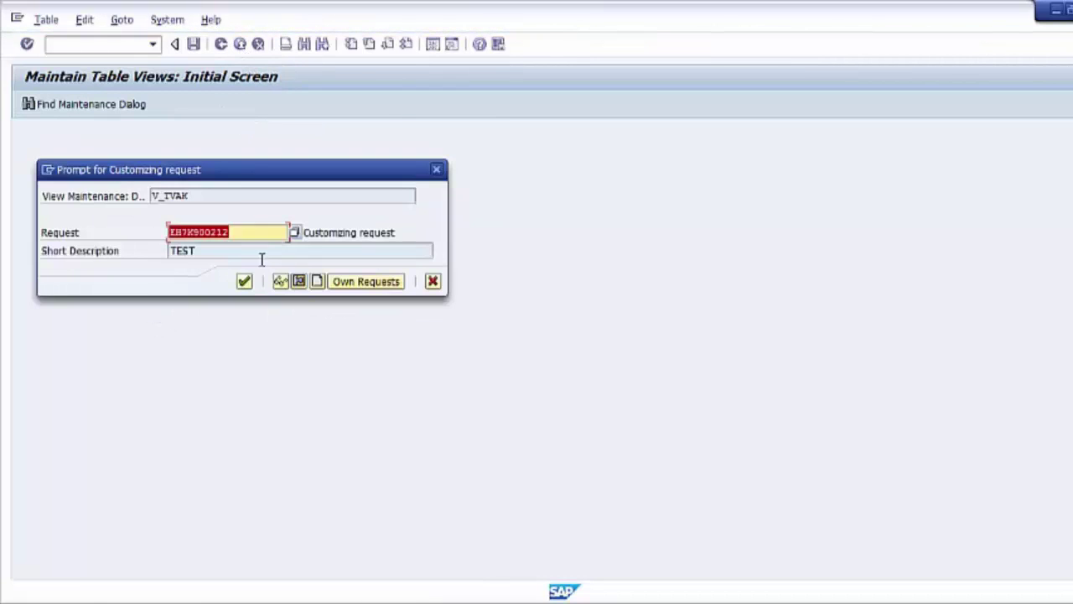
click(244, 282)
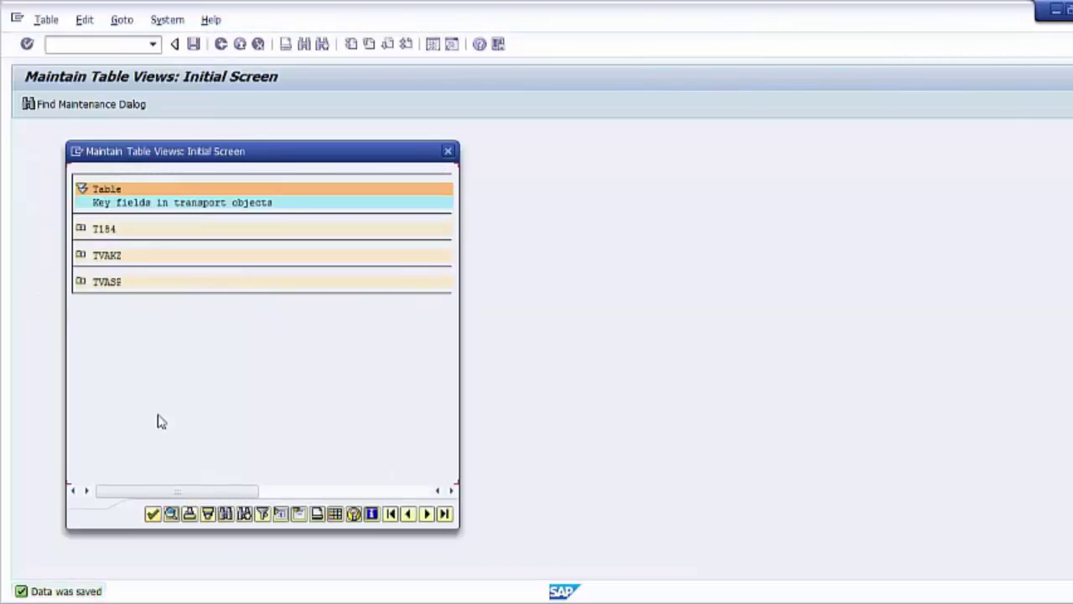
click(153, 513)
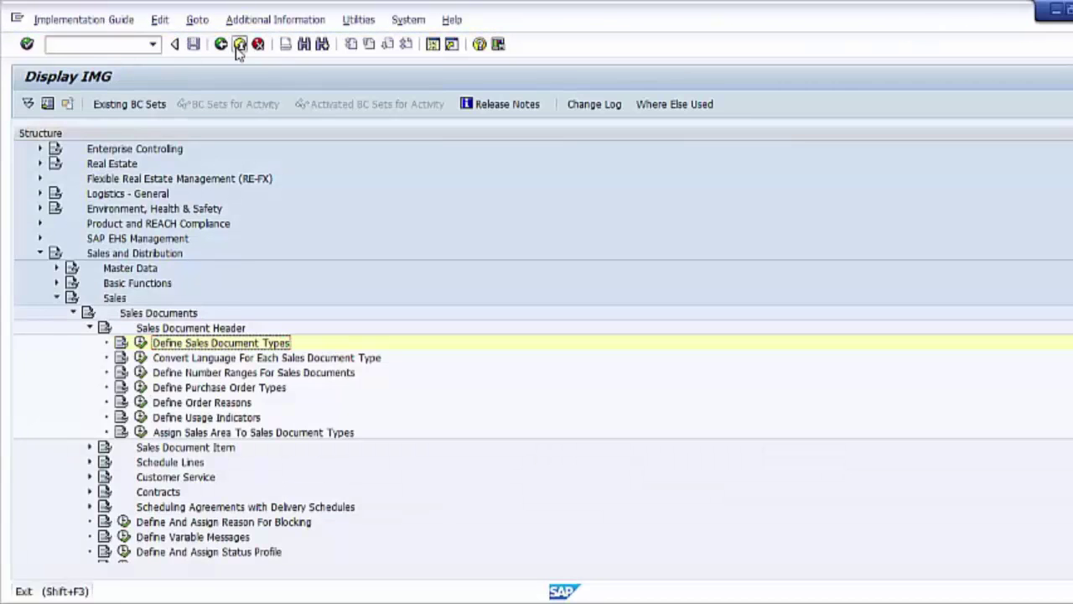
click(239, 47)
click(239, 46)
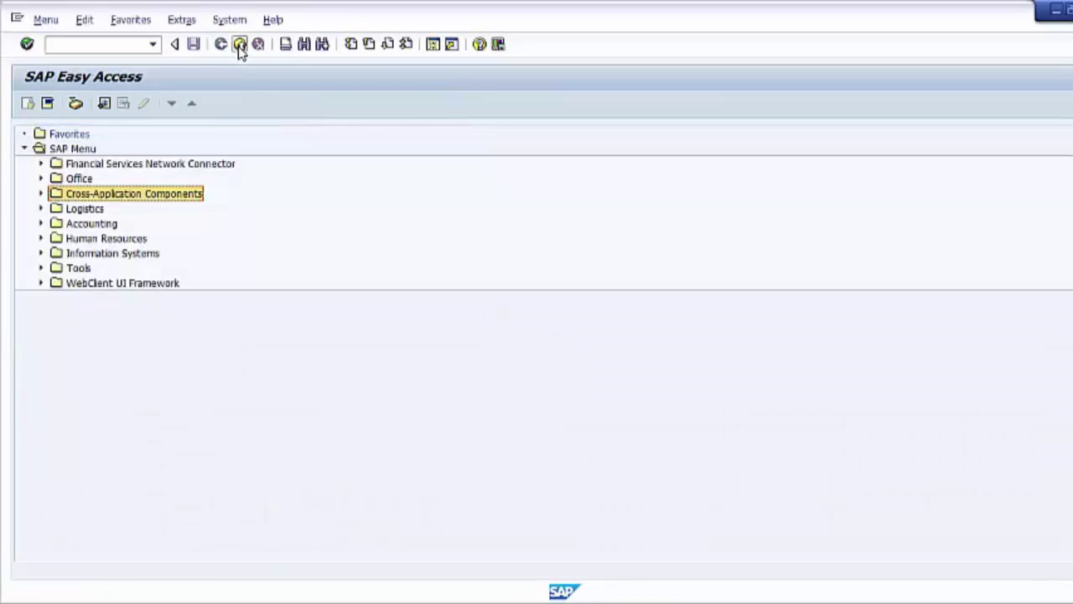